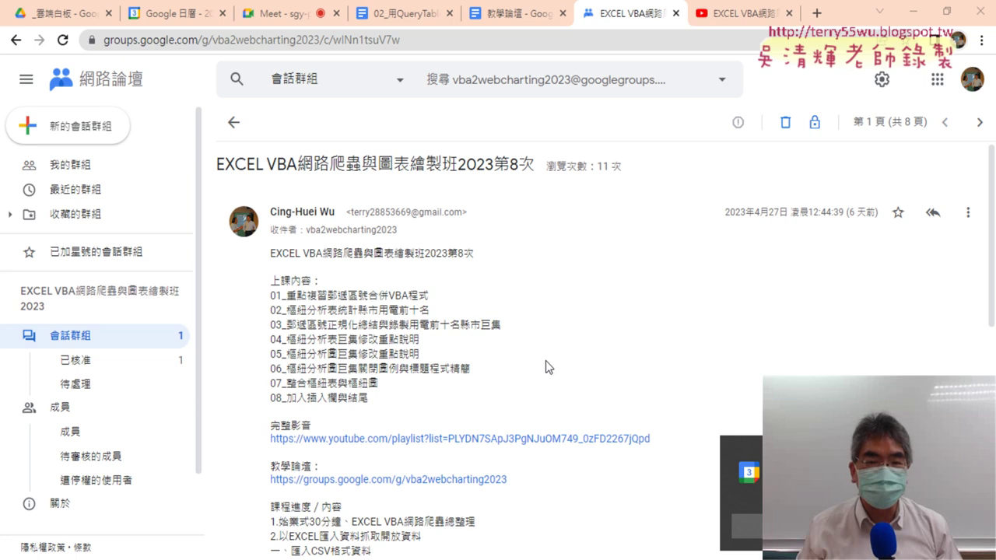
- Mark the lesson 第8次 title, the line 01 zip-code macro and line 02 pivot-table topics
{"action": "left_click_drag", "start_coordinate": [473, 254], "coordinate": [450, 255]}
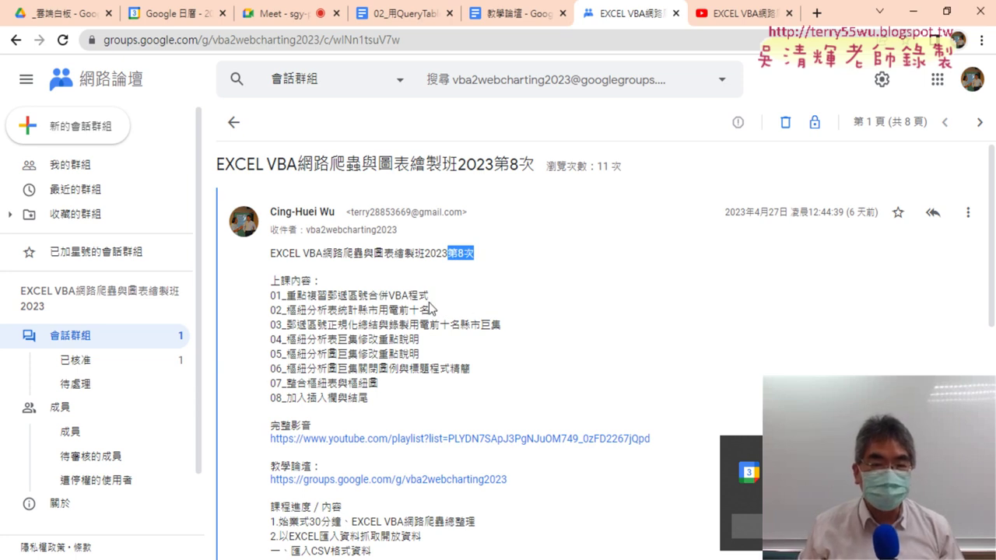
{"action": "left_click_drag", "start_coordinate": [429, 296], "coordinate": [328, 298]}
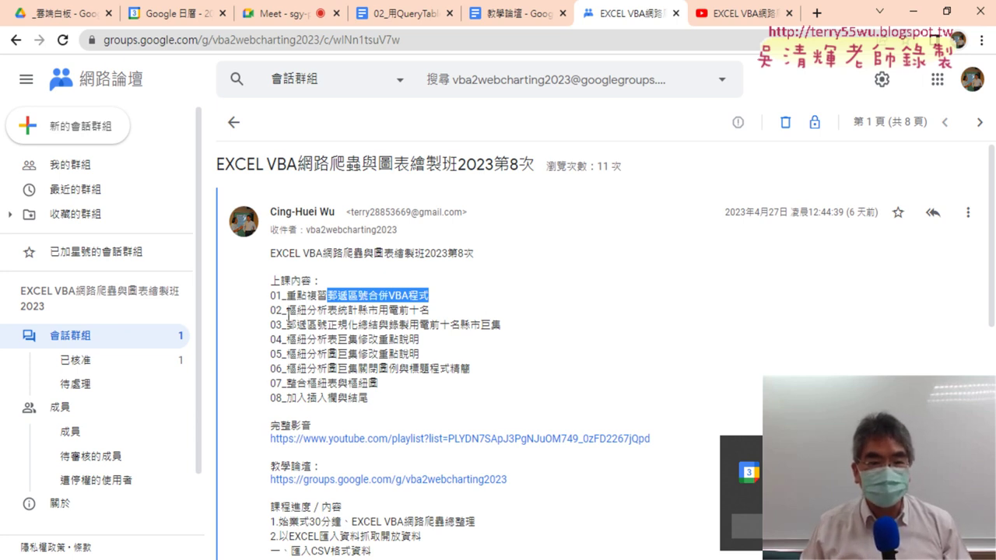
{"action": "left_click_drag", "start_coordinate": [287, 311], "coordinate": [433, 322]}
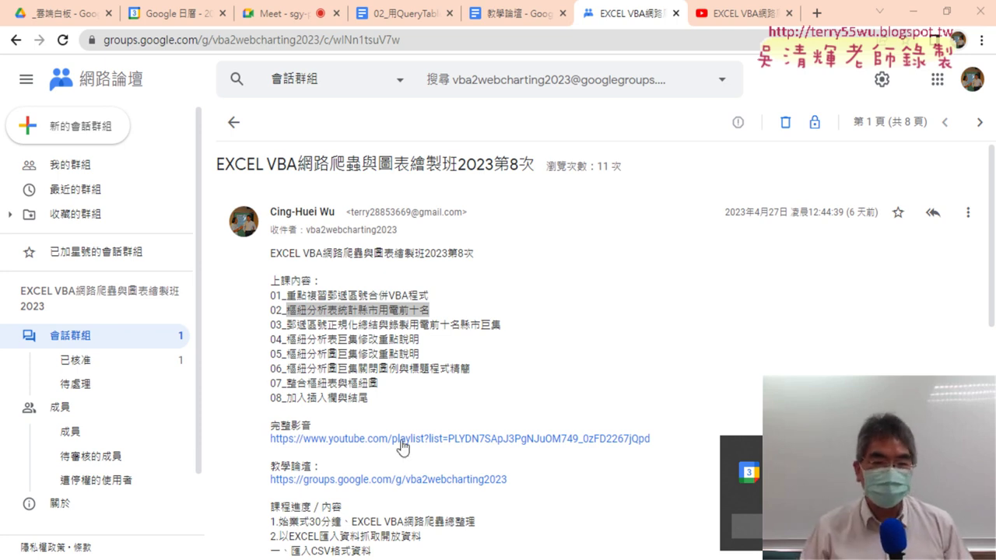
{"action": "left_click", "coordinate": [344, 335]}
{"action": "left_click_drag", "start_coordinate": [286, 309], "coordinate": [360, 317]}
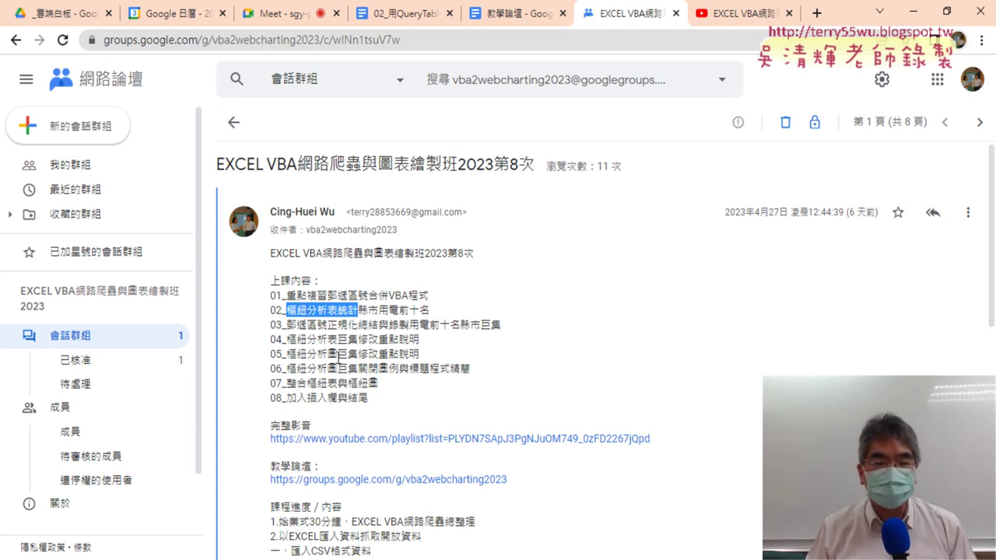
- Highlight the line 05 pivot-chart and line 07 pivot table-and-chart topics, then close the calendar tab
{"action": "left_click_drag", "start_coordinate": [336, 354], "coordinate": [286, 355]}
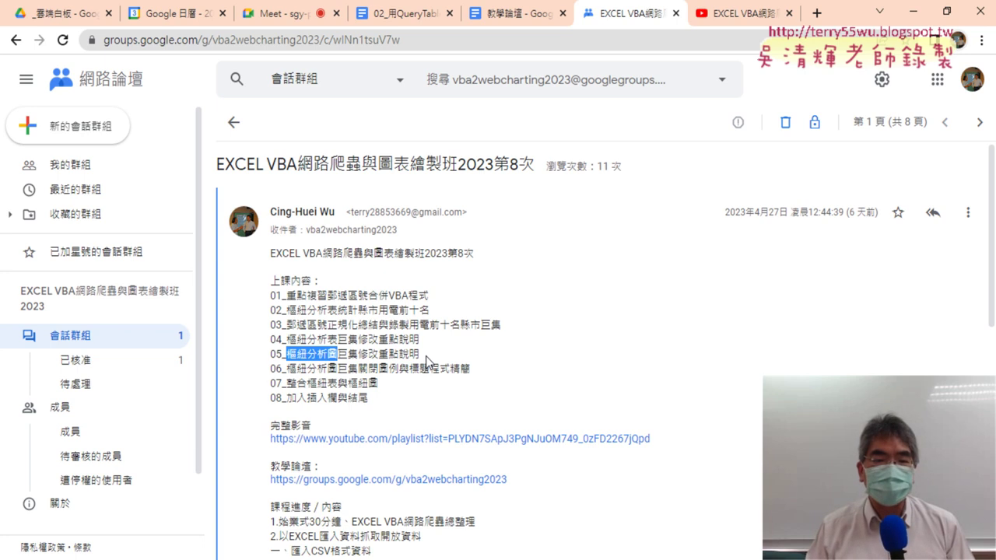
{"action": "left_click_drag", "start_coordinate": [379, 384], "coordinate": [286, 382]}
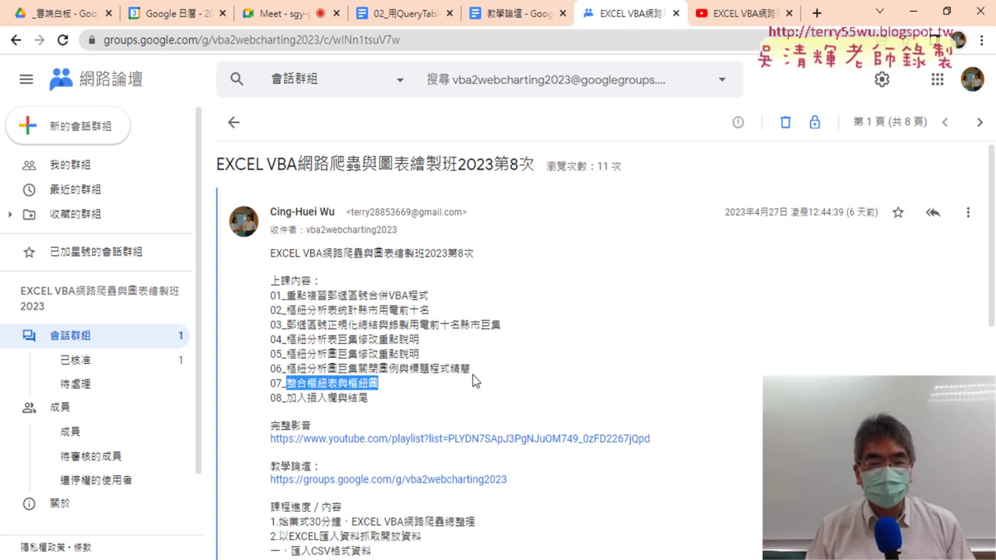
{"action": "scroll", "coordinate": [447, 396], "scroll_direction": "down", "scroll_amount": 1}
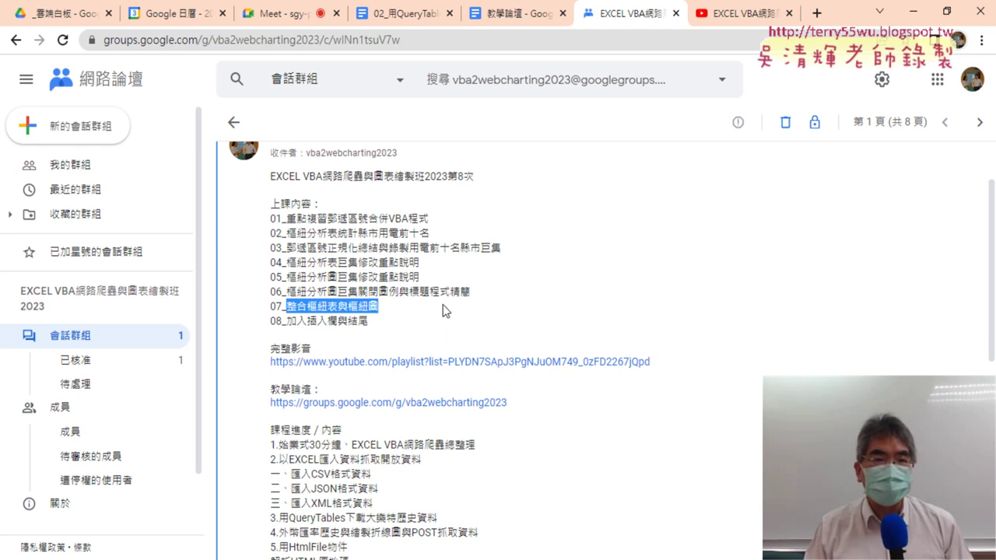
{"action": "left_click", "coordinate": [223, 13]}
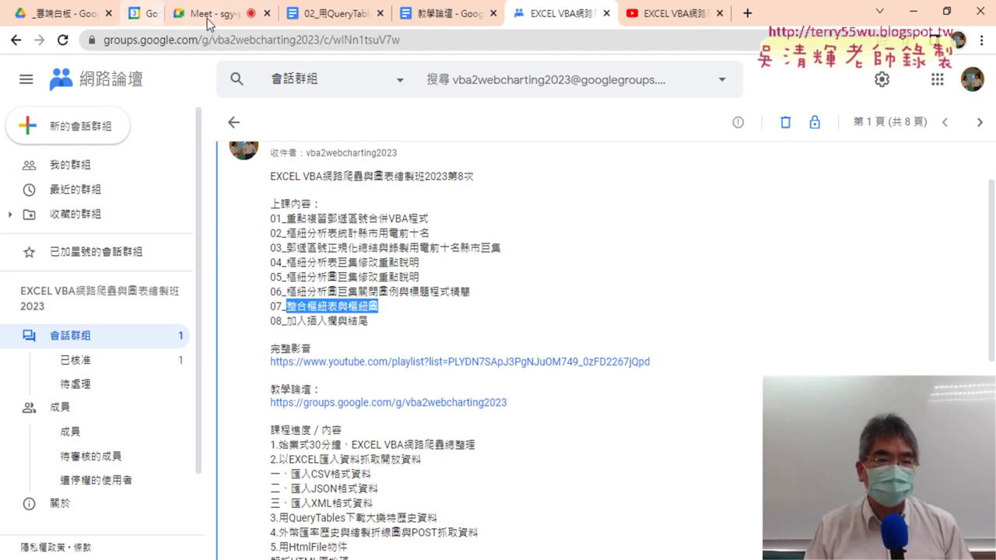
- Back in the Google Drive course folder, select the 02_用QueryTables下載大樂特歷史資料 file
{"action": "left_click", "coordinate": [78, 13]}
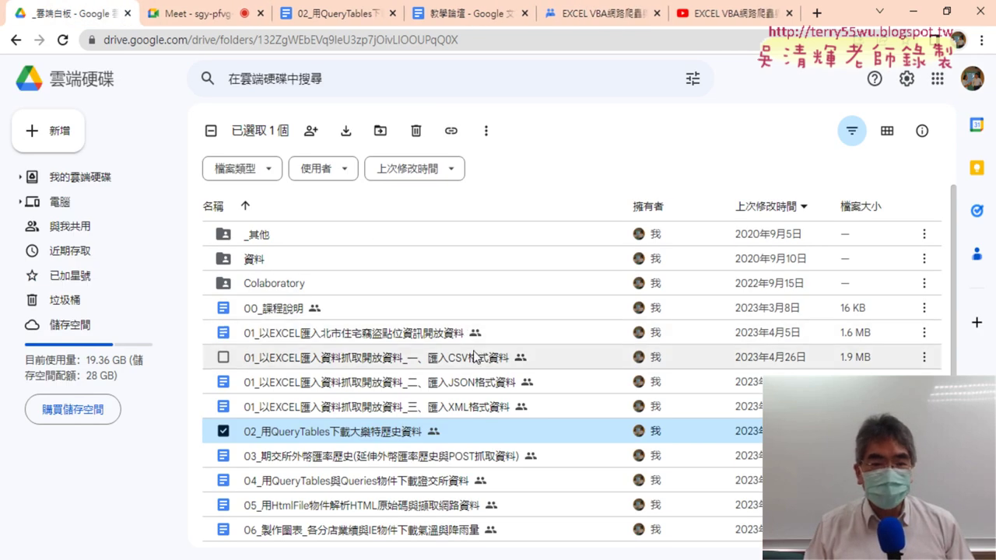
{"action": "scroll", "coordinate": [498, 342], "scroll_direction": "down", "scroll_amount": 2}
{"action": "left_click", "coordinate": [485, 314]}
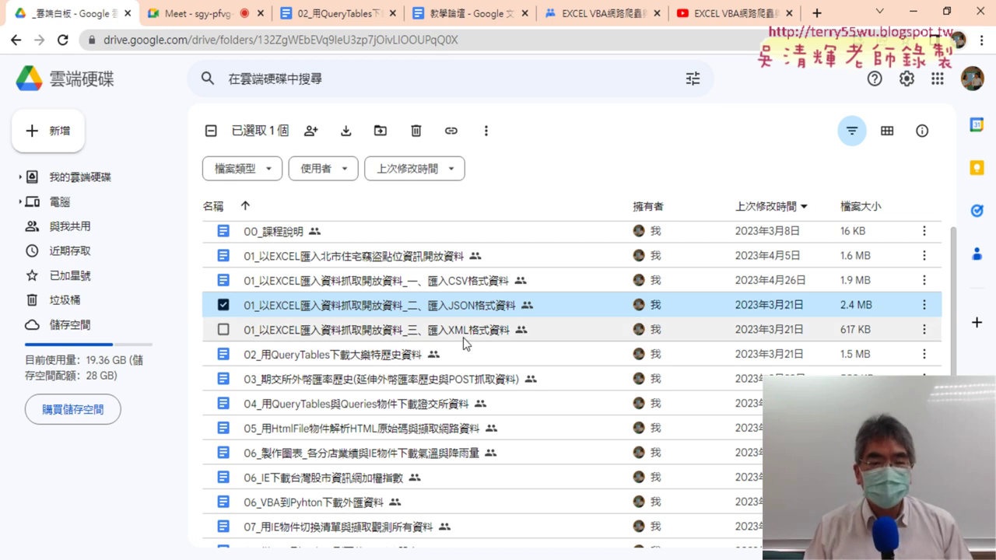
{"action": "left_click", "coordinate": [449, 359]}
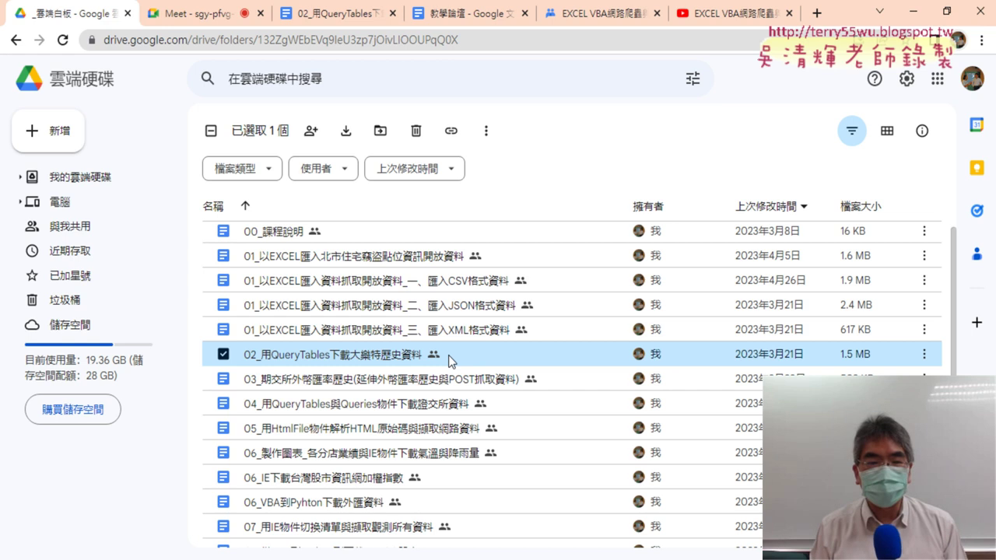
{"action": "left_click", "coordinate": [448, 354]}
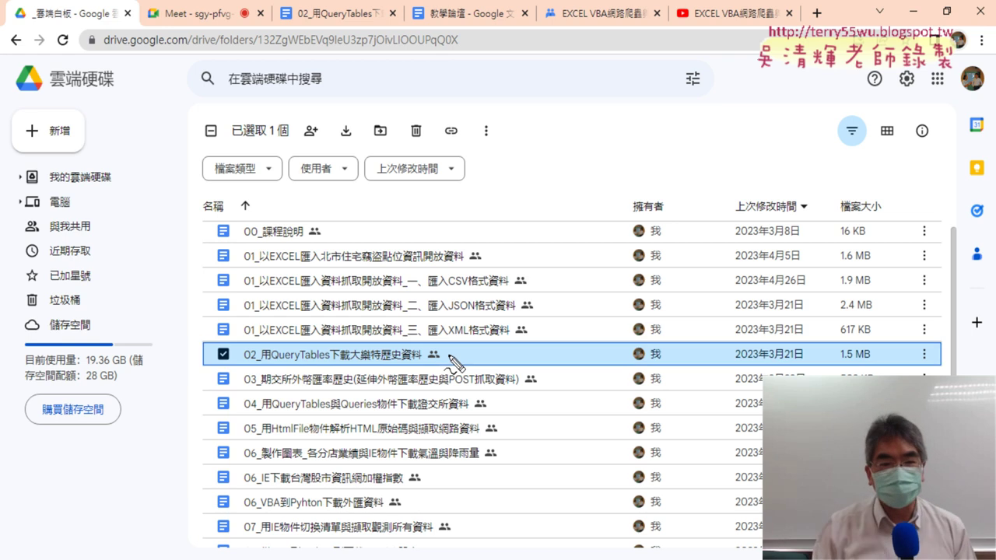
- Mark QueryTables, CSV and Tables in the file names, then clear the annotations
{"action": "left_click_drag", "start_coordinate": [272, 364], "coordinate": [333, 365]}
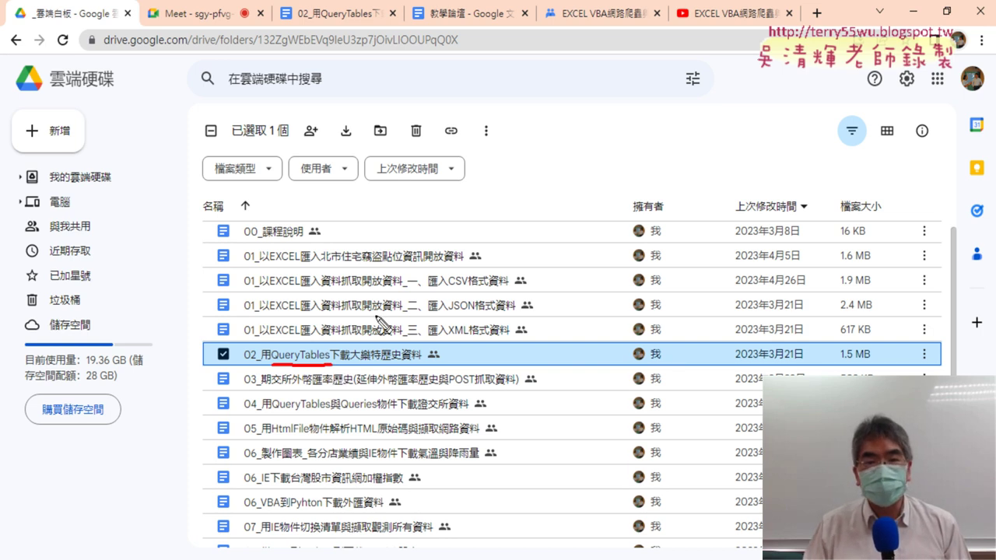
{"action": "left_click_drag", "start_coordinate": [448, 288], "coordinate": [472, 287]}
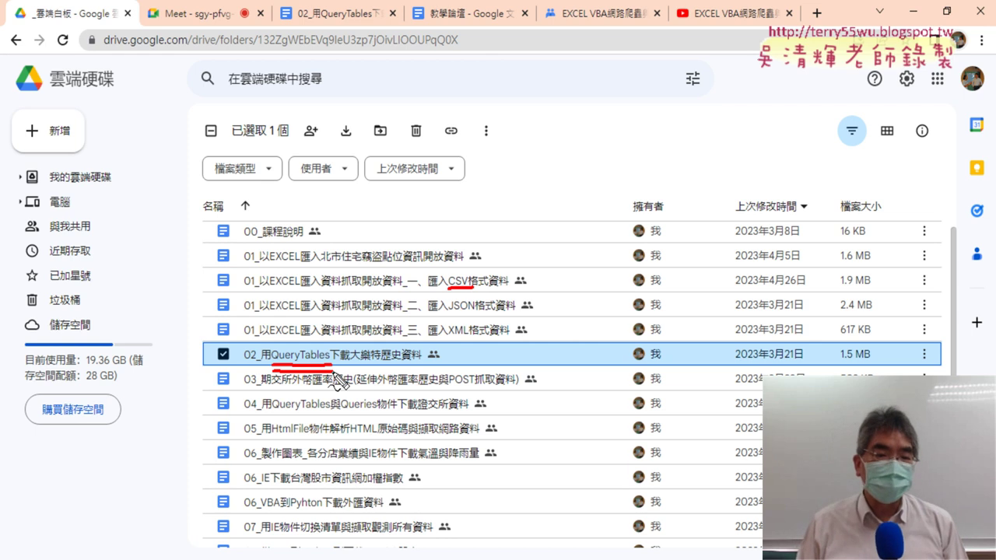
{"action": "left_click_drag", "start_coordinate": [301, 362], "coordinate": [336, 362]}
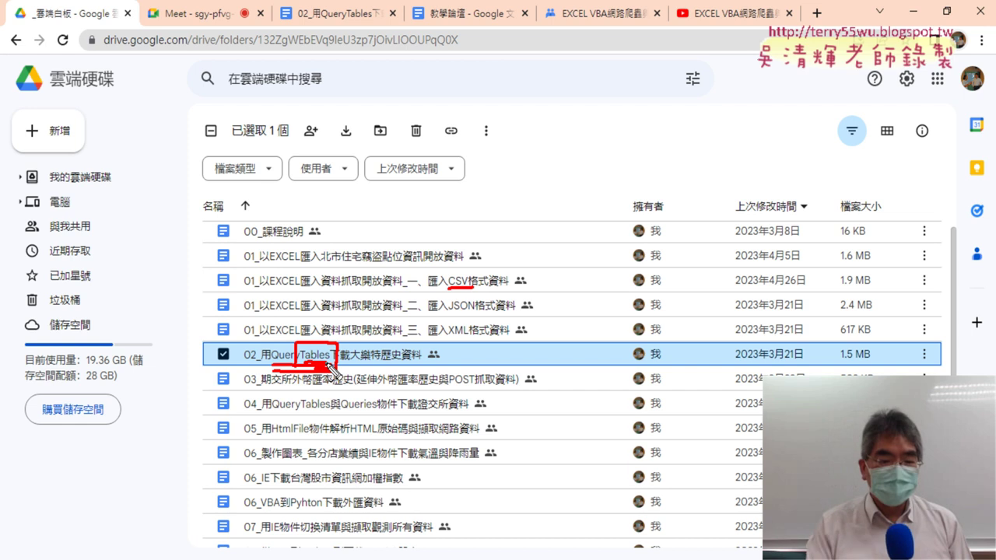
{"action": "key", "text": "Escape"}
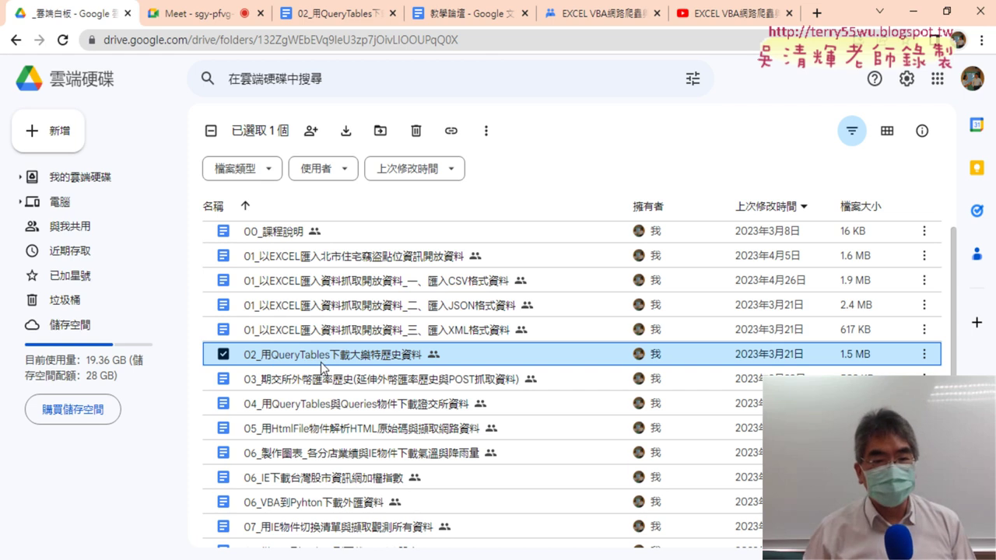
- Open the 02_用QueryTables下載大樂特歷史資料 document and inspect its lotto-8 link and 大樂特 heading
{"action": "double_click", "coordinate": [329, 362]}
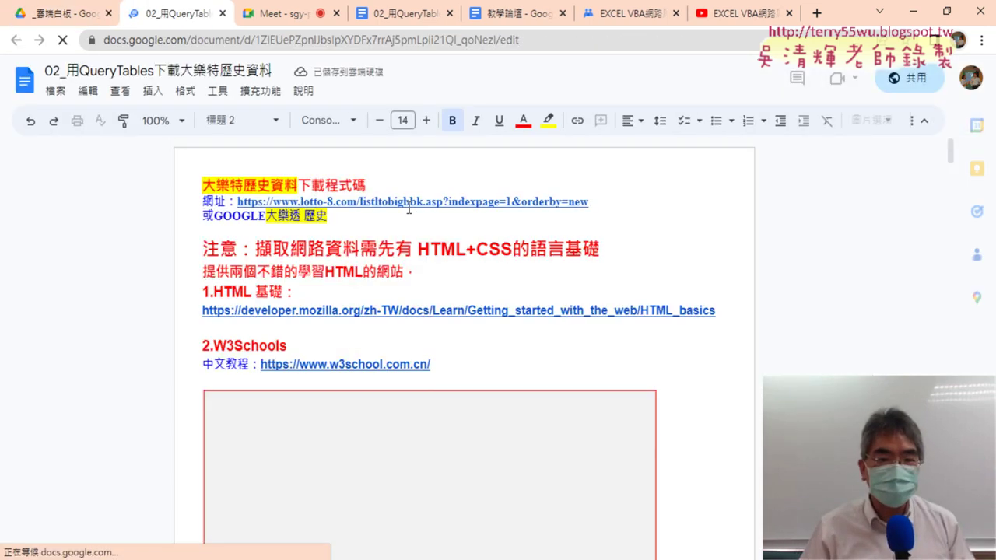
{"action": "left_click", "coordinate": [411, 201]}
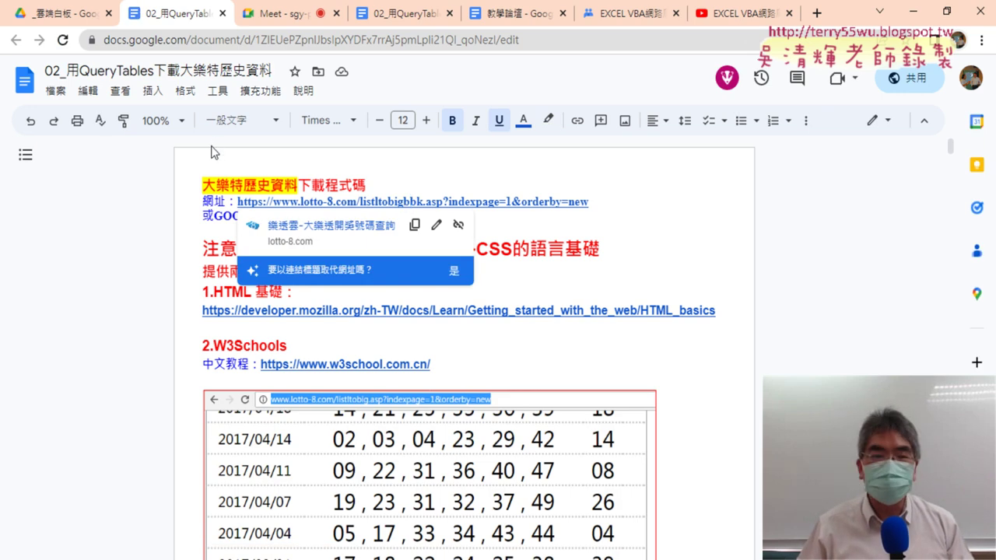
{"action": "left_click_drag", "start_coordinate": [204, 184], "coordinate": [243, 180]}
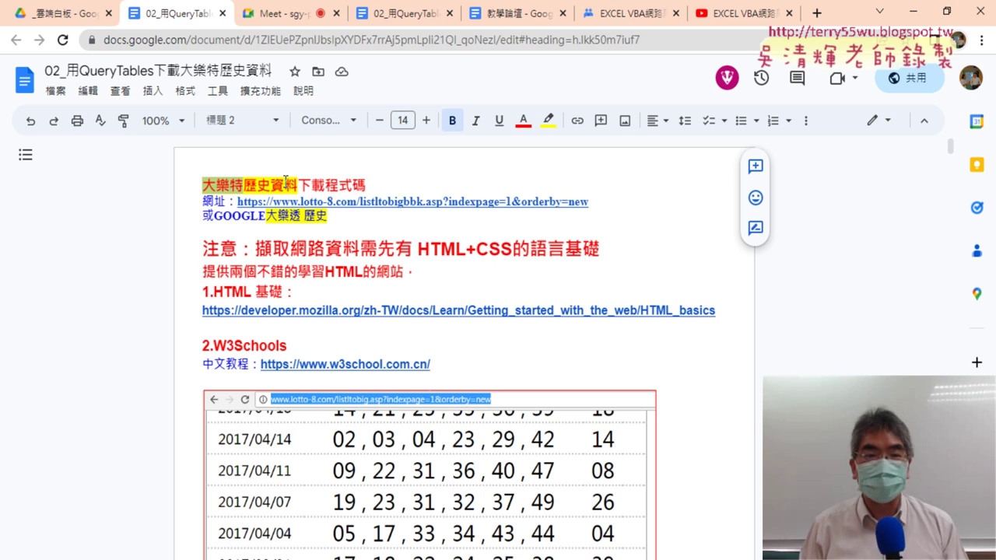
- Copy the search phrase 大樂透 歷史 from the document
{"action": "left_click_drag", "start_coordinate": [266, 217], "coordinate": [327, 218]}
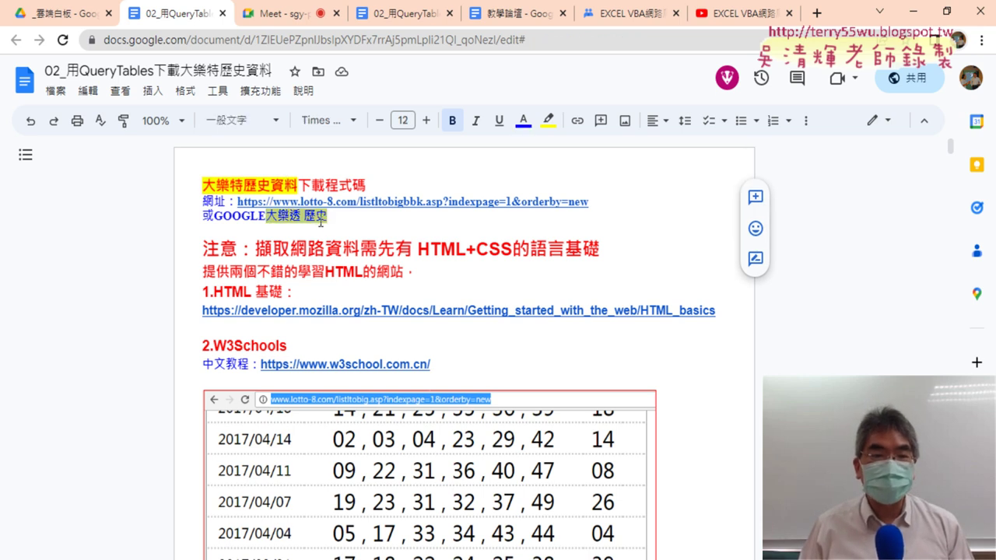
{"action": "right_click", "coordinate": [324, 221]}
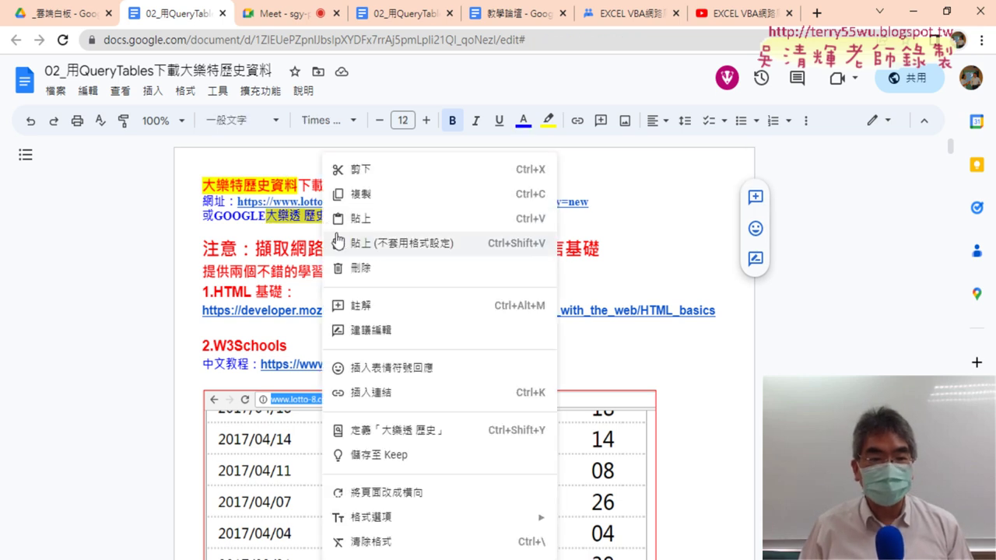
{"action": "left_click", "coordinate": [366, 194]}
{"action": "left_click", "coordinate": [823, 22]}
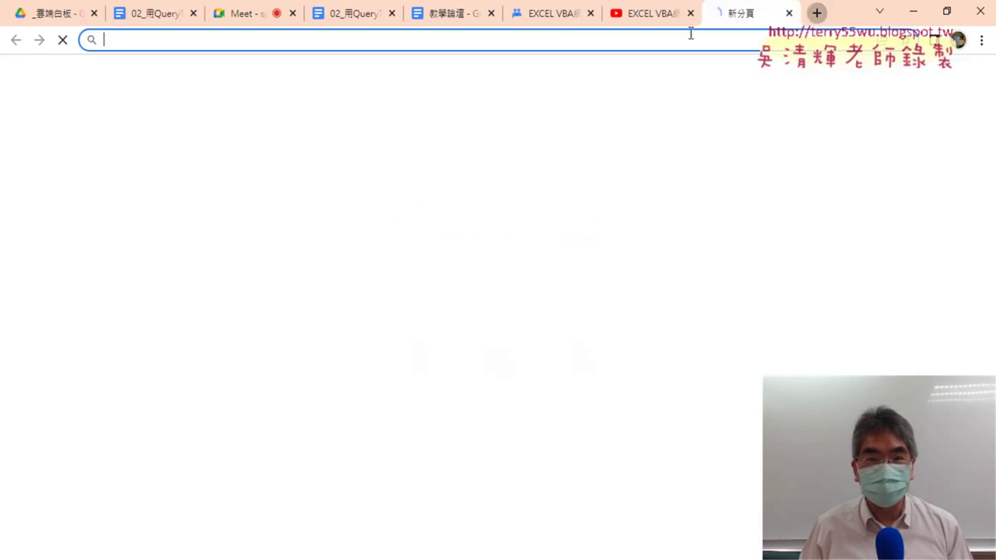
- Paste and search 大樂透 歷史 in Google, scrolling the results to the lotto-8.com entry
{"action": "right_click", "coordinate": [561, 37]}
{"action": "left_click", "coordinate": [616, 160]}
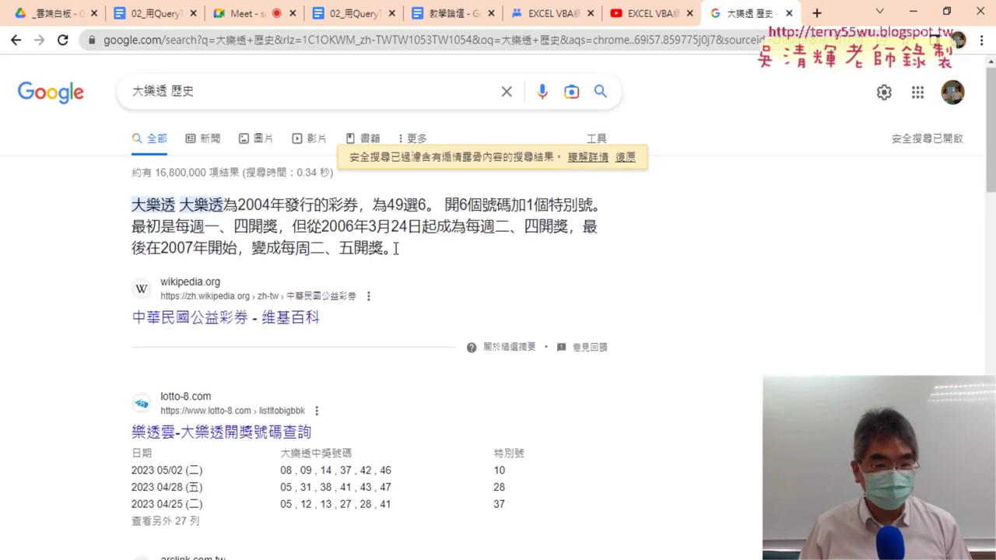
{"action": "scroll", "coordinate": [226, 238], "scroll_direction": "down", "scroll_amount": 3}
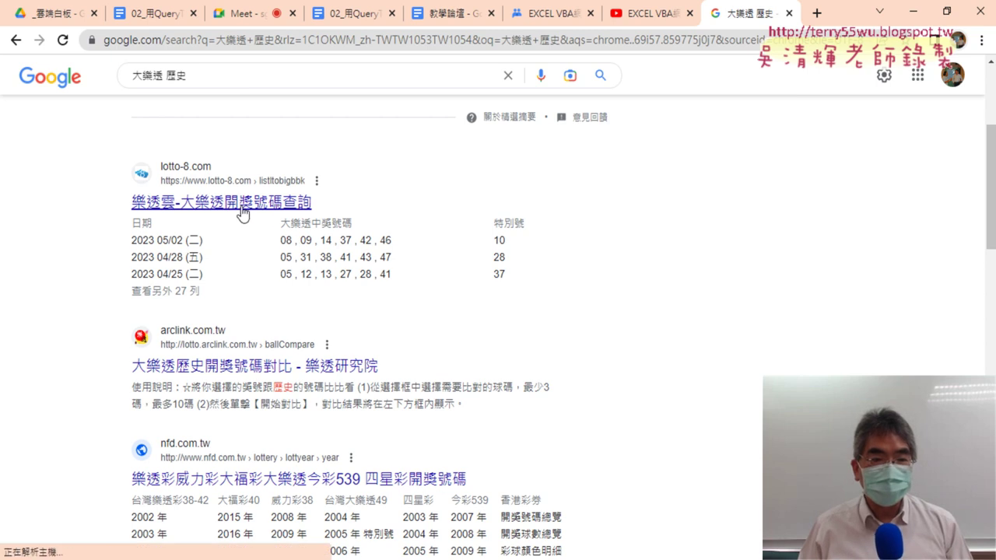
{"action": "scroll", "coordinate": [395, 264], "scroll_direction": "down", "scroll_amount": 1}
{"action": "scroll", "coordinate": [395, 270], "scroll_direction": "down", "scroll_amount": 2}
{"action": "scroll", "coordinate": [412, 284], "scroll_direction": "down", "scroll_amount": 2}
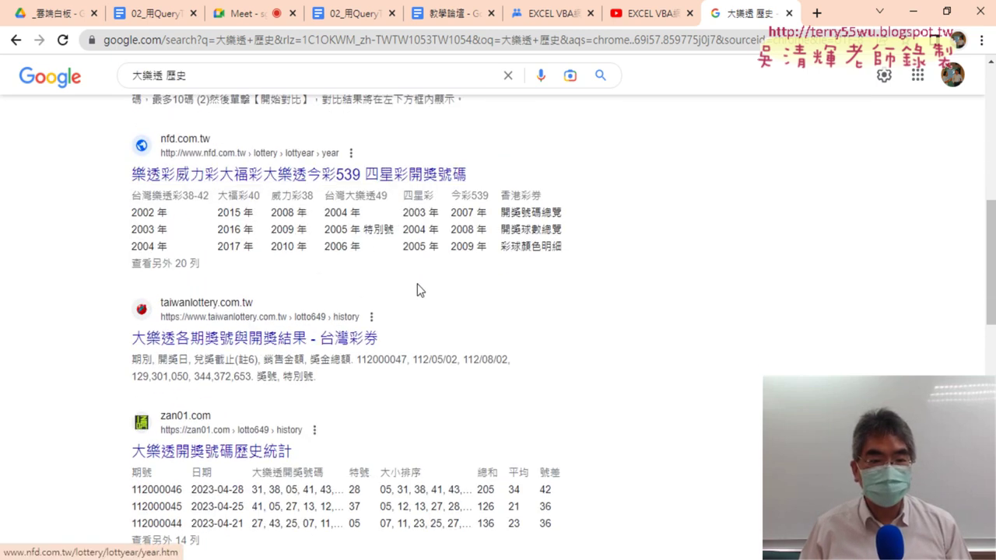
{"action": "scroll", "coordinate": [509, 290], "scroll_direction": "up", "scroll_amount": 4}
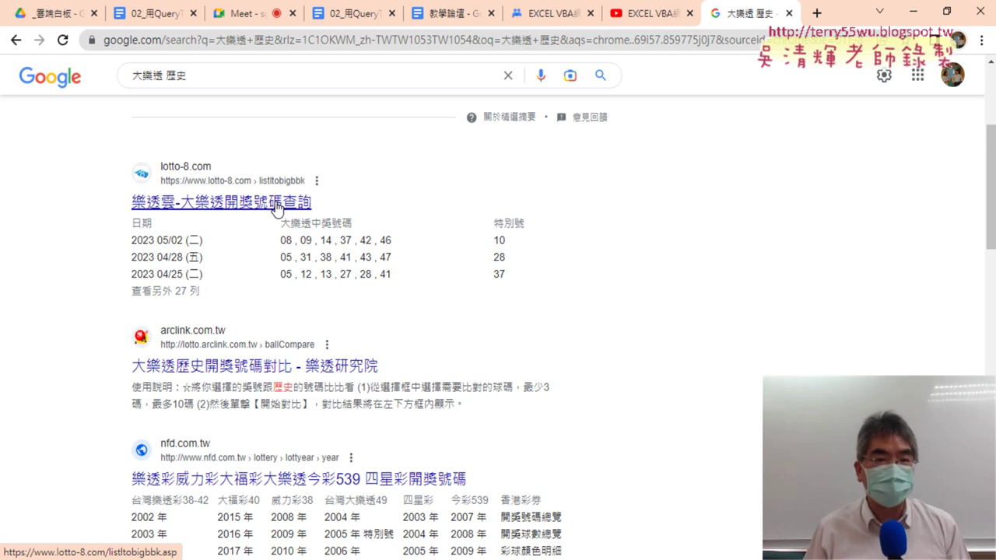
- Return to the QueryTables lesson document and preview its lotto-8 draw-history link
{"action": "left_click", "coordinate": [360, 21]}
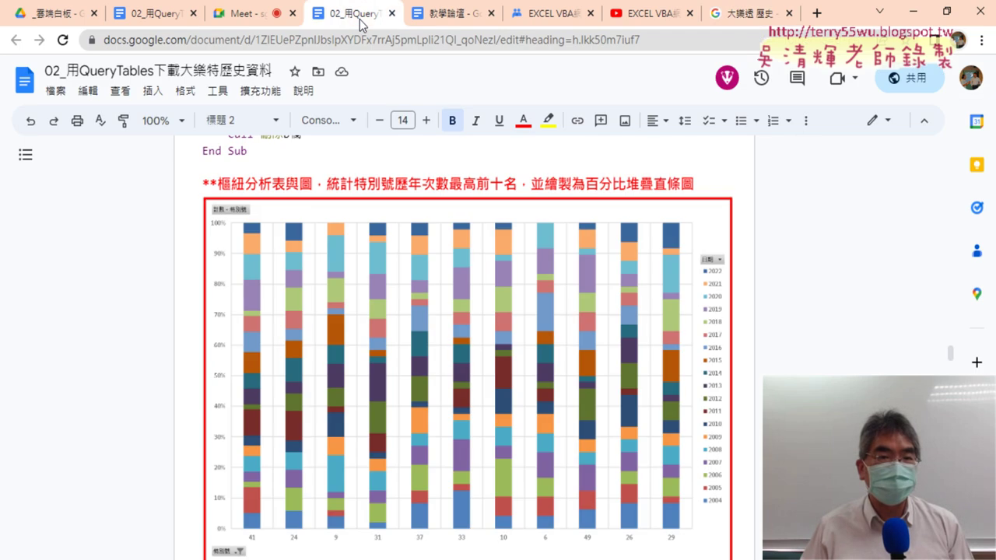
{"action": "left_click", "coordinate": [59, 16]}
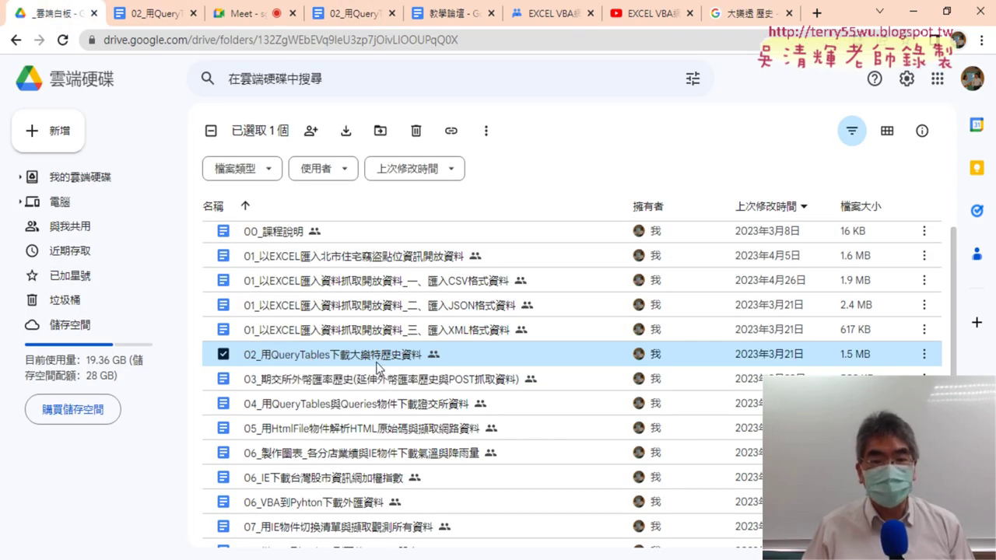
{"action": "left_click", "coordinate": [353, 15]}
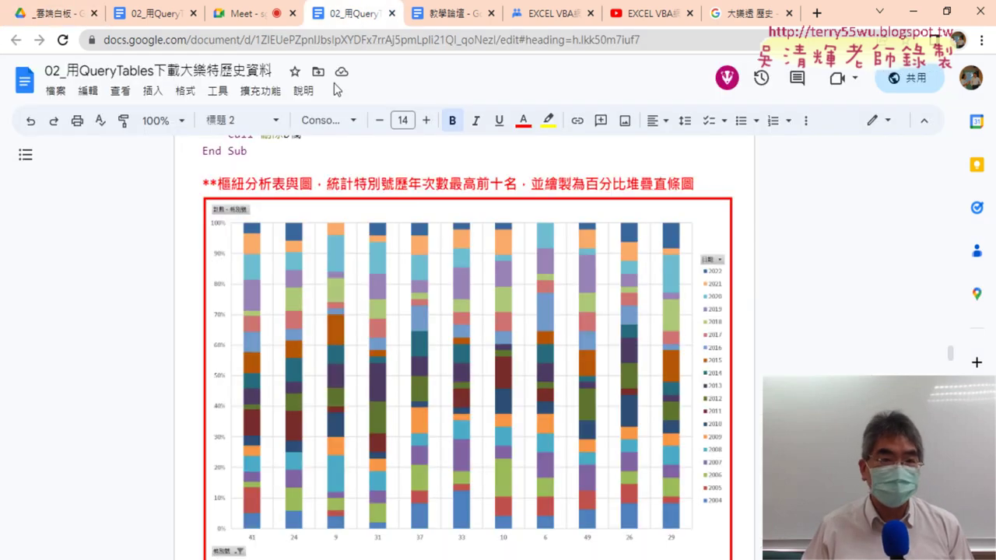
{"action": "left_click", "coordinate": [160, 16]}
{"action": "left_click", "coordinate": [488, 201]}
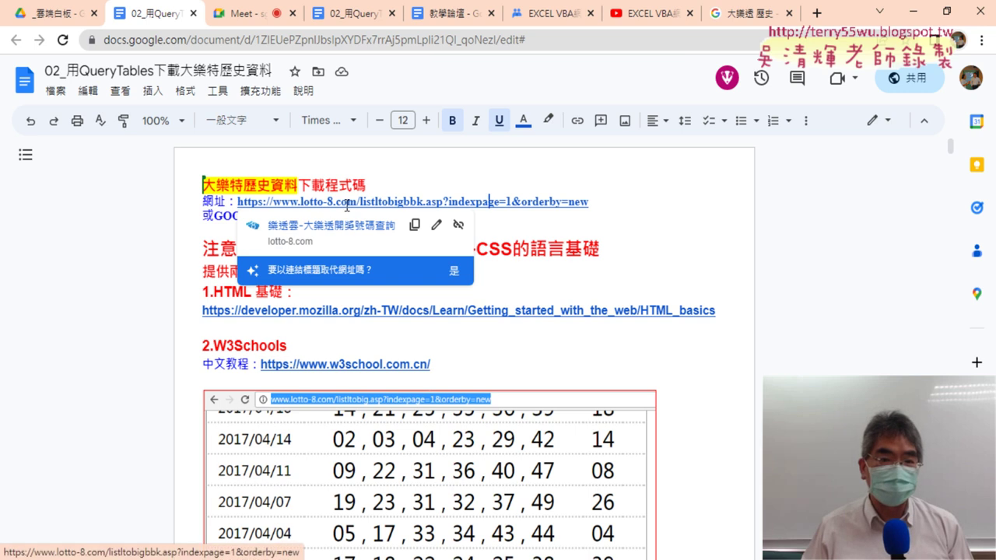
- Open the lotto-8 draw-history page and highlight the 日期, 大樂透中獎號碼 and 特別號 headers
{"action": "left_click", "coordinate": [340, 233]}
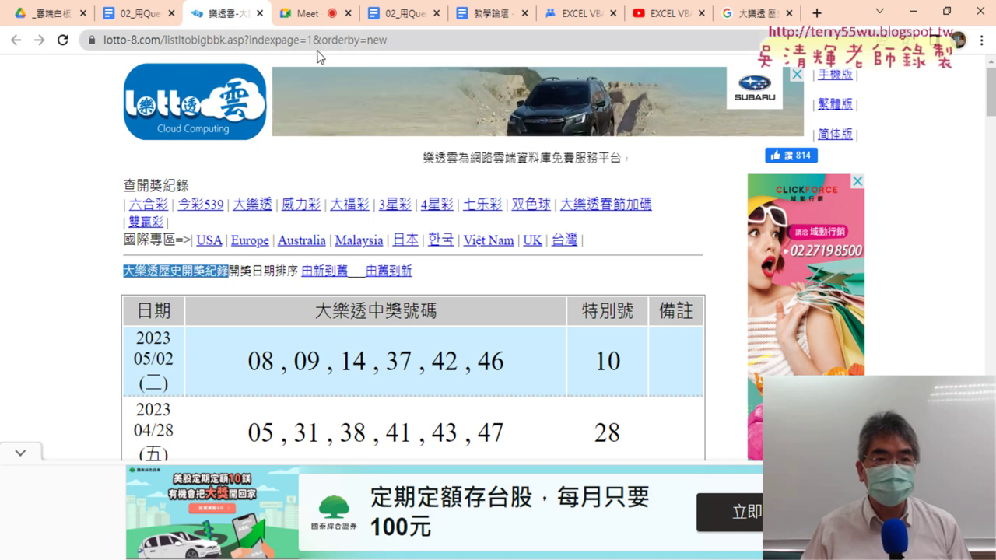
{"action": "scroll", "coordinate": [86, 201], "scroll_direction": "down", "scroll_amount": 2}
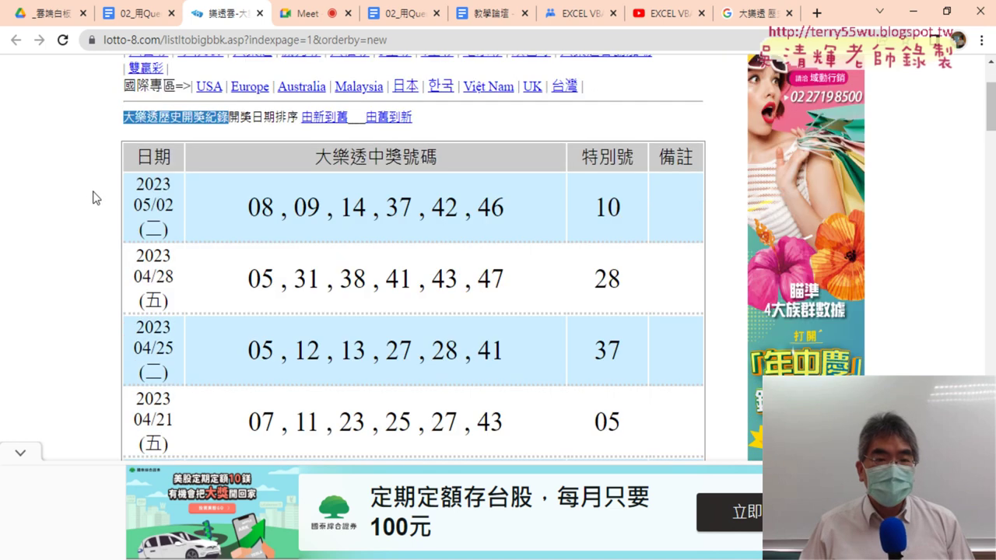
{"action": "left_click_drag", "start_coordinate": [139, 184], "coordinate": [629, 241]}
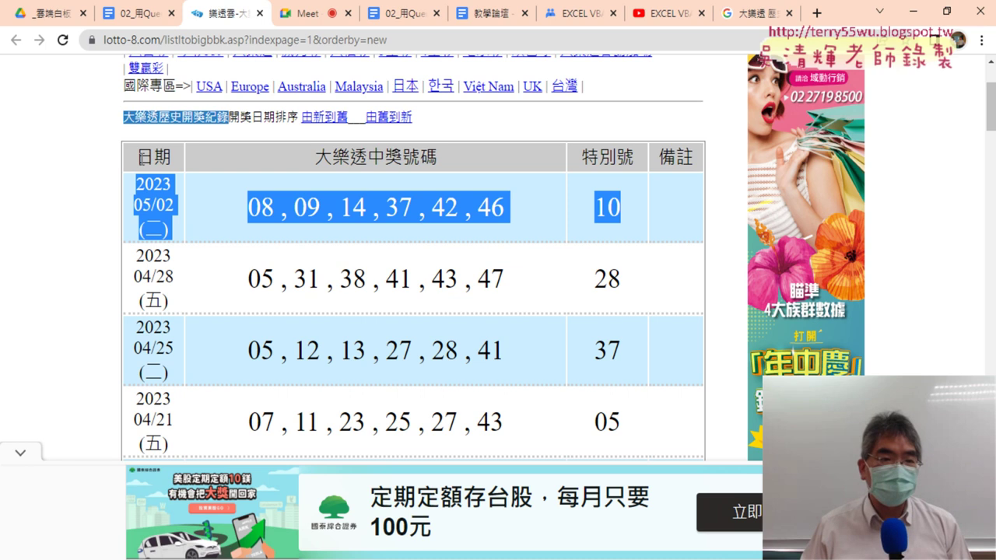
{"action": "left_click_drag", "start_coordinate": [133, 159], "coordinate": [687, 158]}
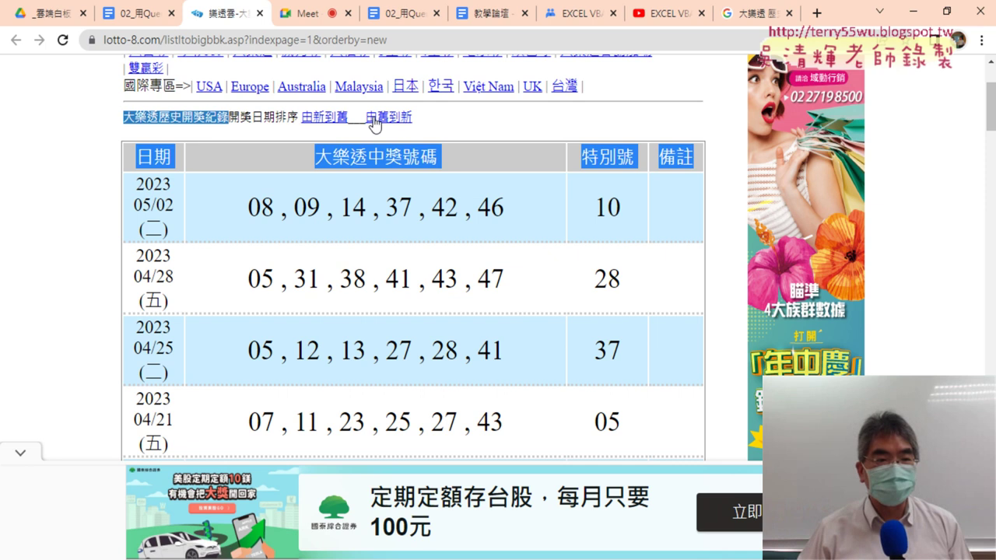
{"action": "left_click", "coordinate": [200, 166]}
{"action": "left_click_drag", "start_coordinate": [137, 156], "coordinate": [153, 156]}
{"action": "left_click_drag", "start_coordinate": [296, 160], "coordinate": [459, 167]}
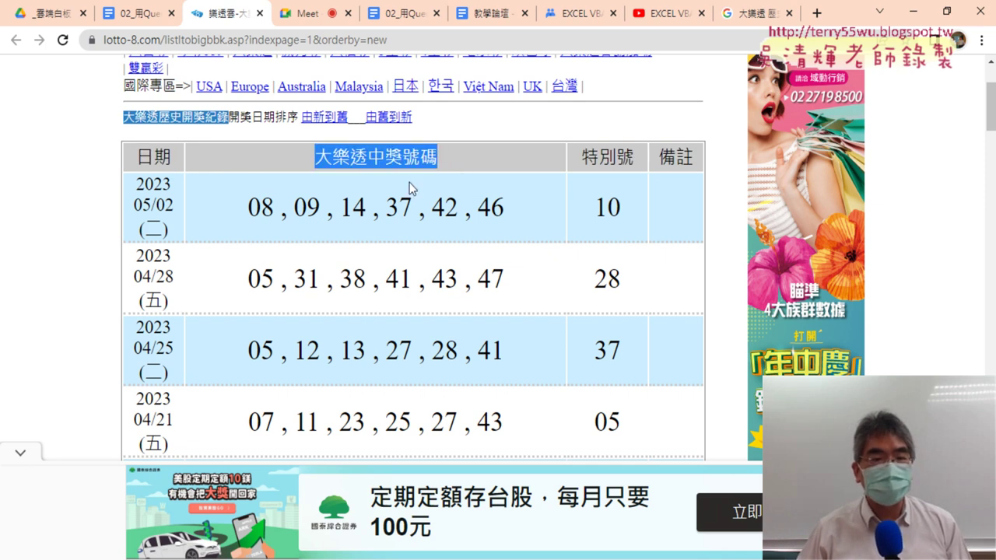
{"action": "left_click_drag", "start_coordinate": [247, 211], "coordinate": [502, 207]}
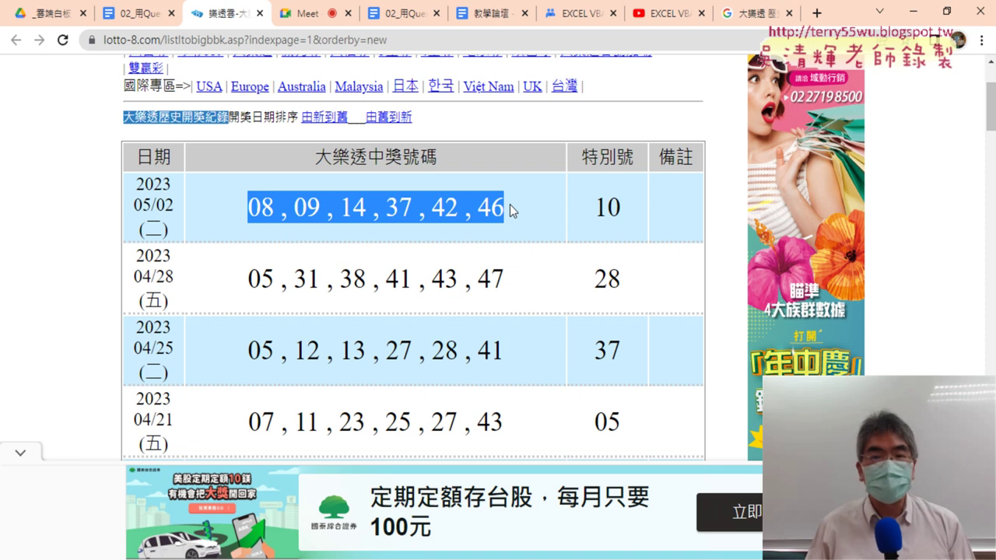
{"action": "left_click_drag", "start_coordinate": [582, 157], "coordinate": [716, 158]}
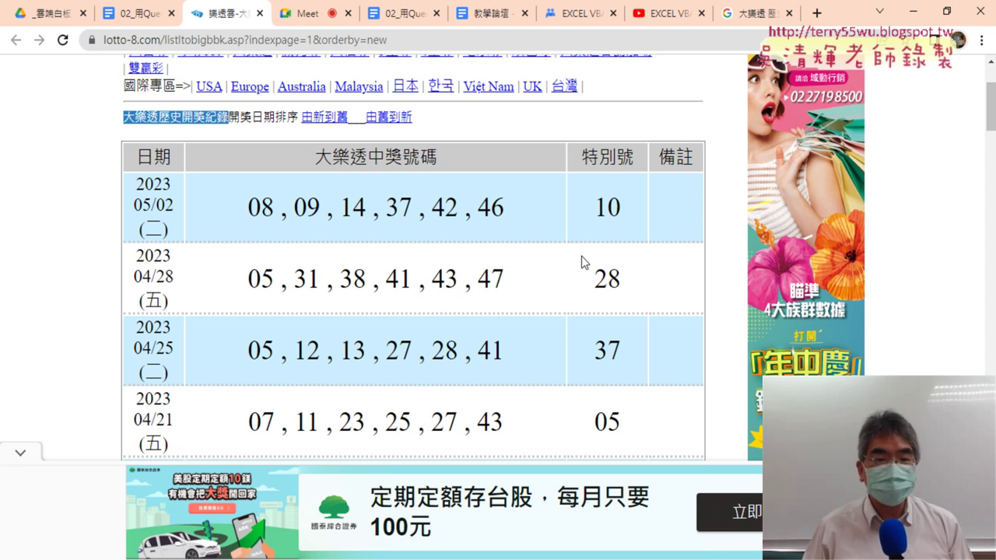
- Highlight the 2023 05/02 draw's numbers and special number 10, then scroll to the page links
{"action": "scroll", "coordinate": [581, 255], "scroll_direction": "down", "scroll_amount": 1}
{"action": "left_click_drag", "start_coordinate": [134, 109], "coordinate": [177, 152]}
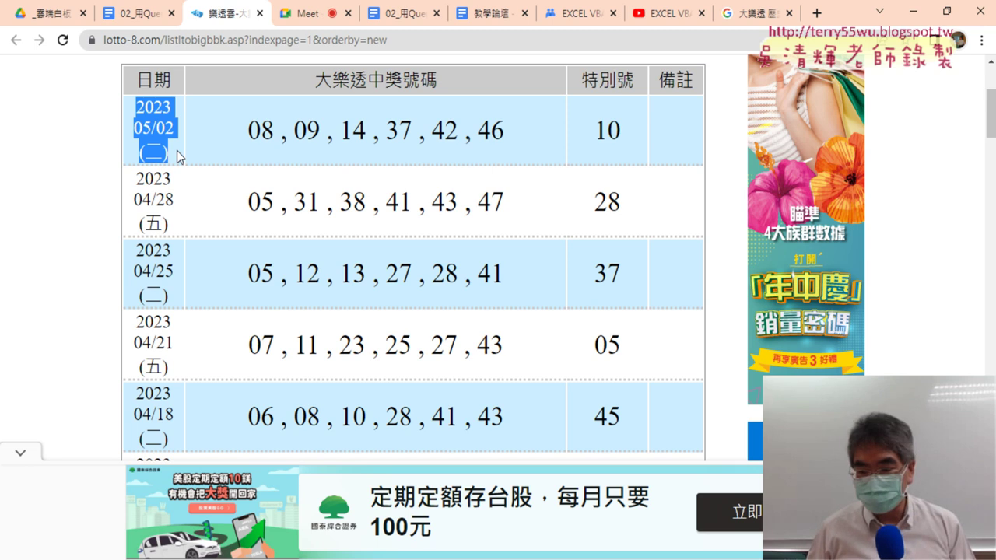
{"action": "left_click_drag", "start_coordinate": [246, 130], "coordinate": [624, 142]}
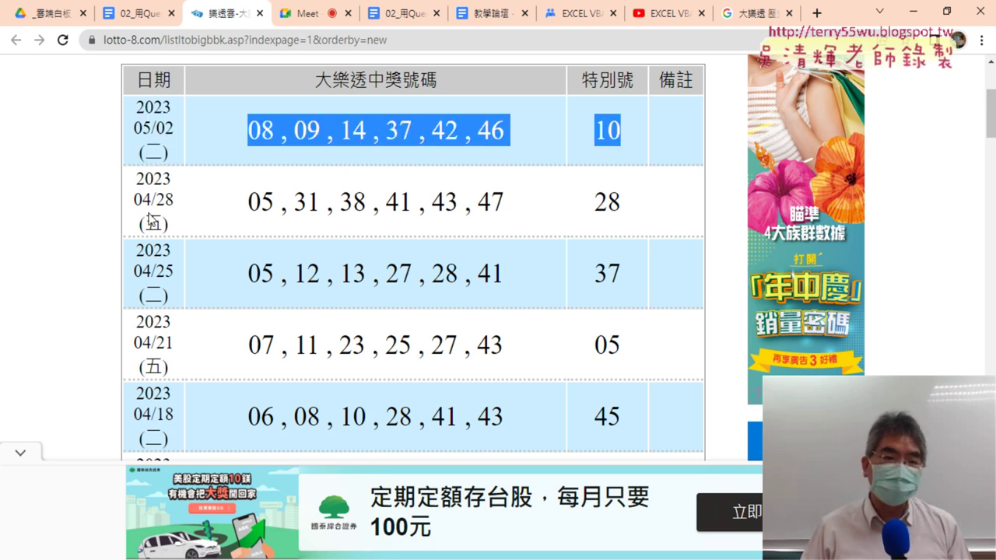
{"action": "scroll", "coordinate": [161, 286], "scroll_direction": "down", "scroll_amount": 2}
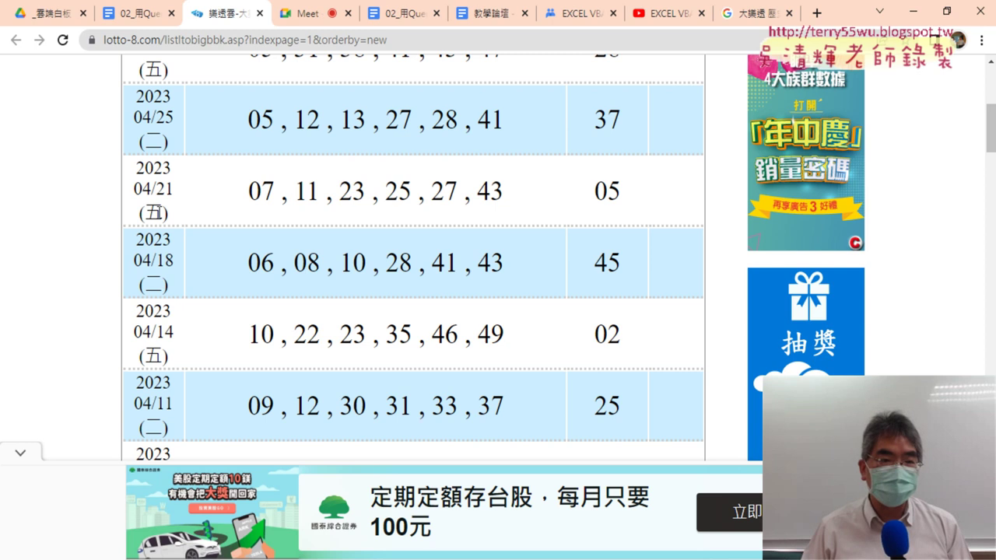
{"action": "scroll", "coordinate": [183, 262], "scroll_direction": "down", "scroll_amount": 4}
{"action": "scroll", "coordinate": [185, 262], "scroll_direction": "down", "scroll_amount": 2}
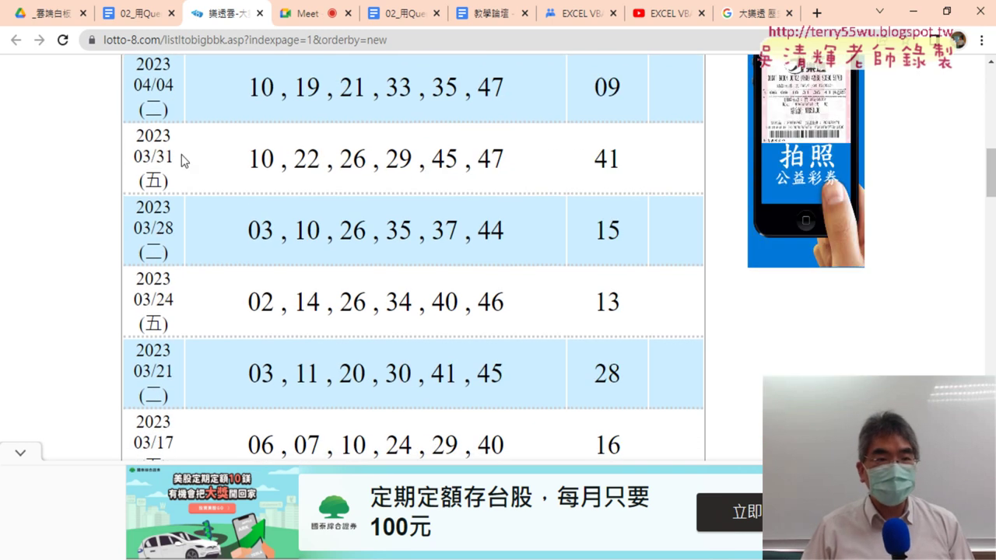
{"action": "scroll", "coordinate": [160, 229], "scroll_direction": "down", "scroll_amount": 2}
{"action": "scroll", "coordinate": [160, 257], "scroll_direction": "down", "scroll_amount": 1}
{"action": "scroll", "coordinate": [159, 281], "scroll_direction": "down", "scroll_amount": 4}
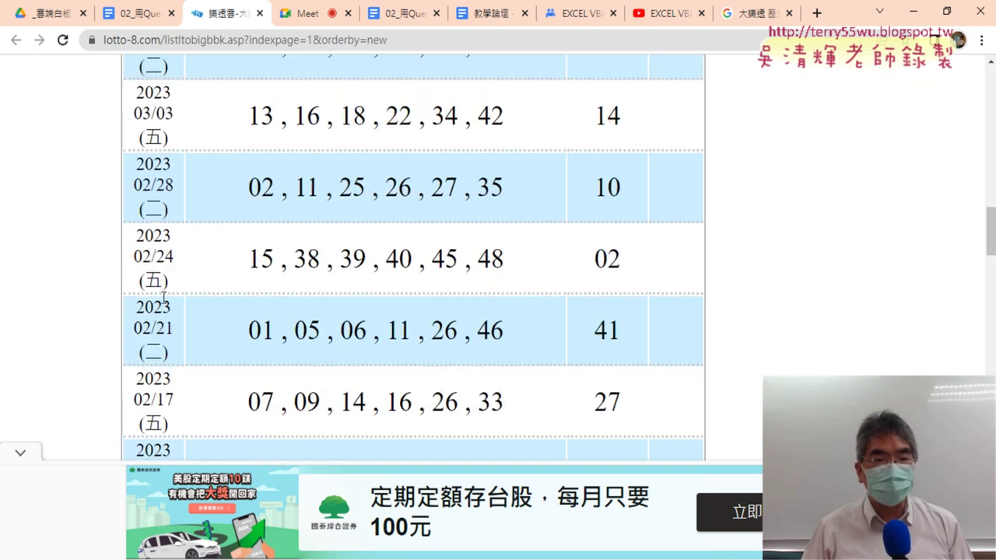
{"action": "scroll", "coordinate": [164, 296], "scroll_direction": "down", "scroll_amount": 4}
{"action": "scroll", "coordinate": [161, 291], "scroll_direction": "down", "scroll_amount": 5}
{"action": "scroll", "coordinate": [160, 288], "scroll_direction": "down", "scroll_amount": 1}
{"action": "scroll", "coordinate": [157, 286], "scroll_direction": "up", "scroll_amount": 1}
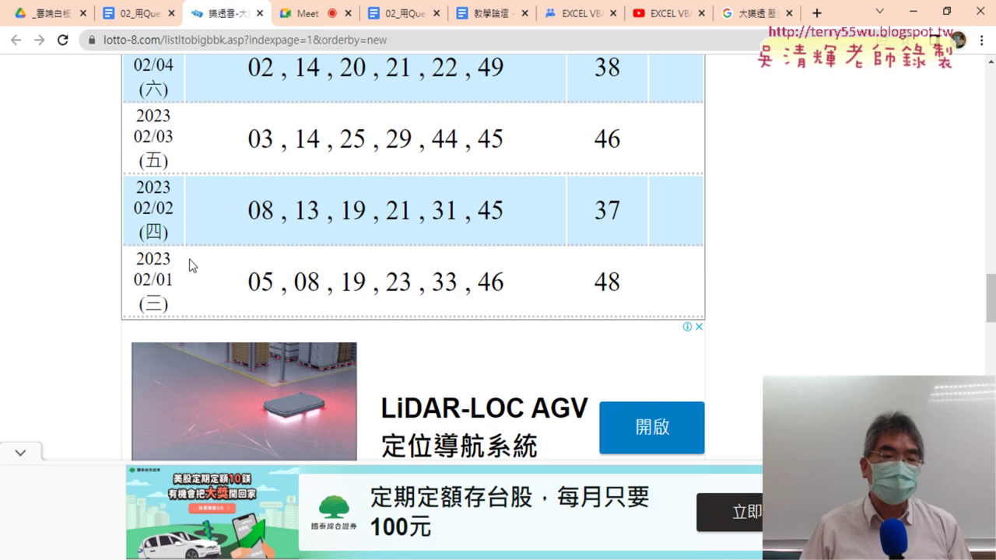
{"action": "scroll", "coordinate": [189, 259], "scroll_direction": "down", "scroll_amount": 2}
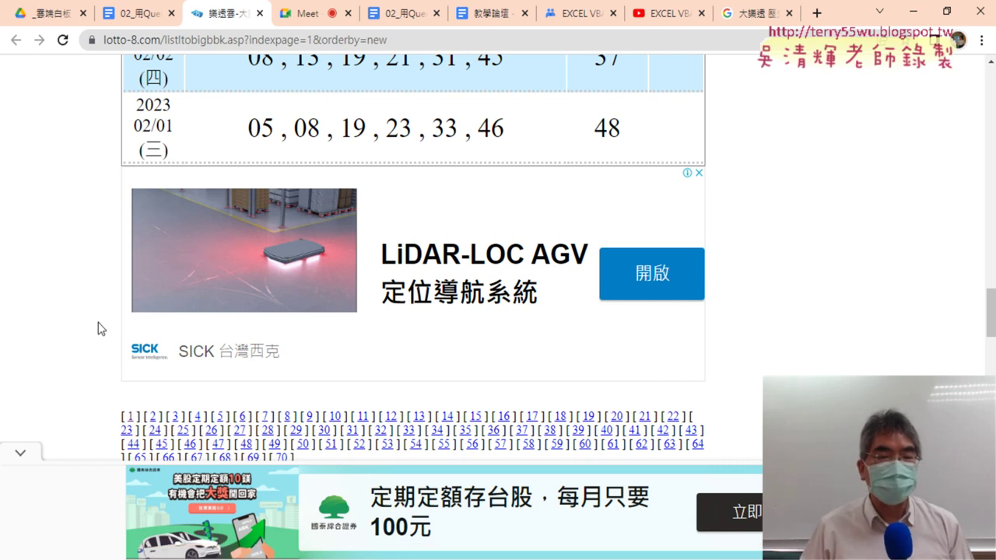
{"action": "scroll", "coordinate": [98, 322], "scroll_direction": "up", "scroll_amount": 1}
{"action": "scroll", "coordinate": [98, 322], "scroll_direction": "down", "scroll_amount": 3}
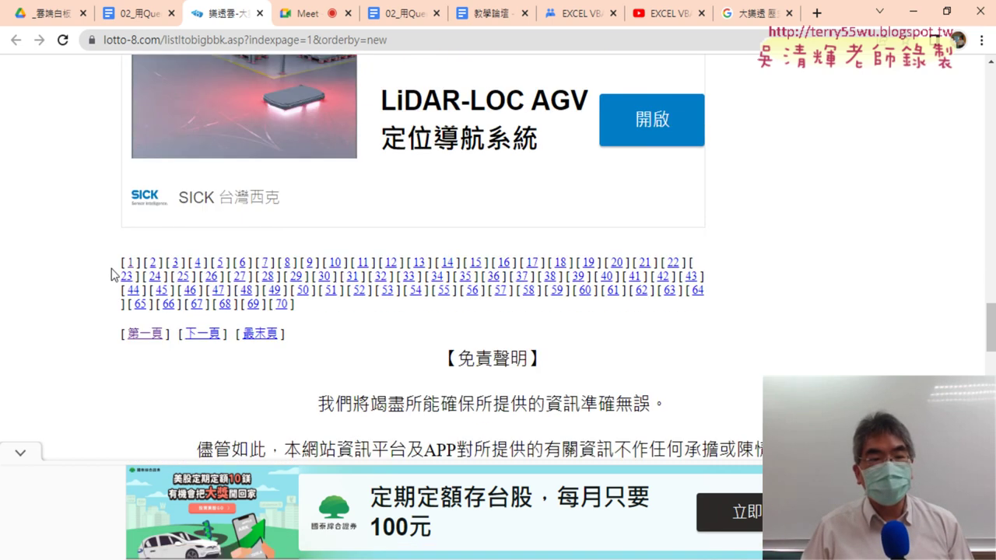
- Reload draw-history page 1 from the 1–70 links and select its indexpage=1&orderby=new address
{"action": "left_click", "coordinate": [224, 276], "text": "shift"}
{"action": "left_click_drag", "start_coordinate": [308, 307], "coordinate": [122, 270]}
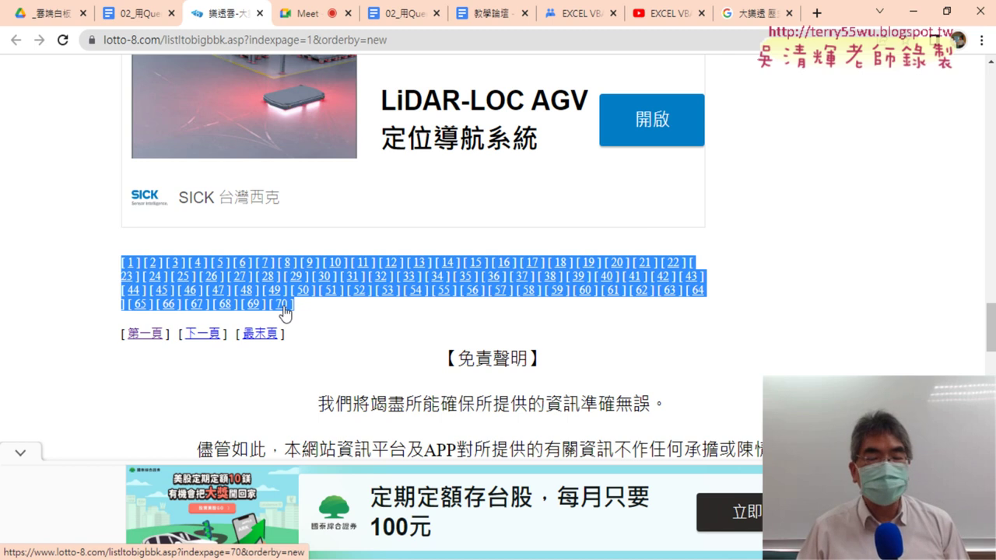
{"action": "mouse_move", "coordinate": [308, 310]}
{"action": "left_mouse_down"}
{"action": "mouse_move", "coordinate": [137, 277]}
{"action": "mouse_move", "coordinate": [117, 263]}
{"action": "left_mouse_up"}
{"action": "left_click", "coordinate": [96, 275]}
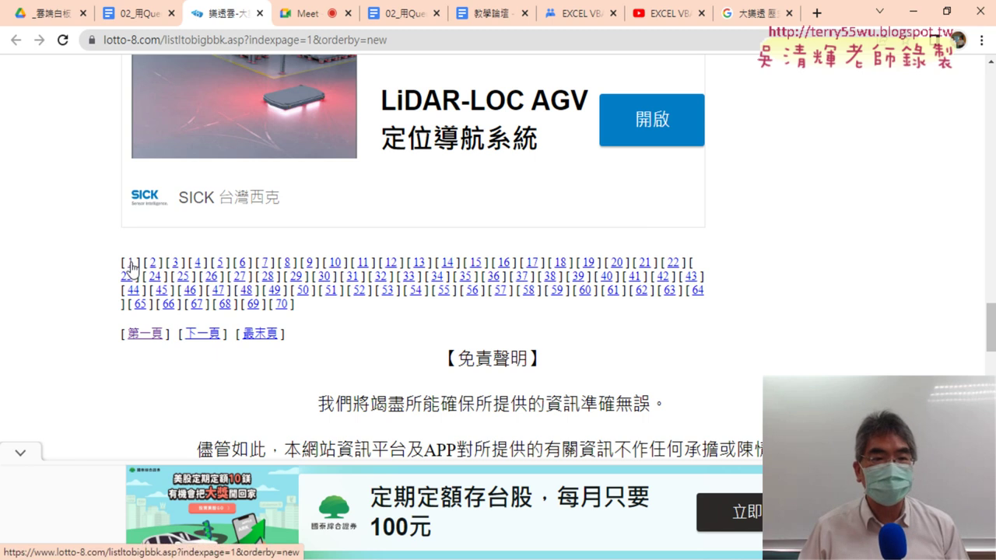
{"action": "left_click", "coordinate": [131, 267]}
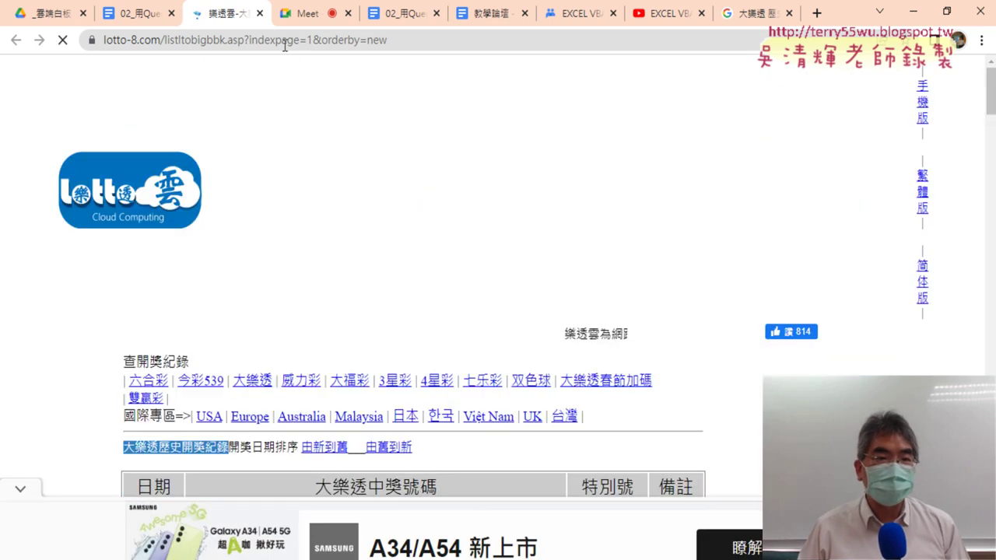
{"action": "left_click", "coordinate": [309, 41]}
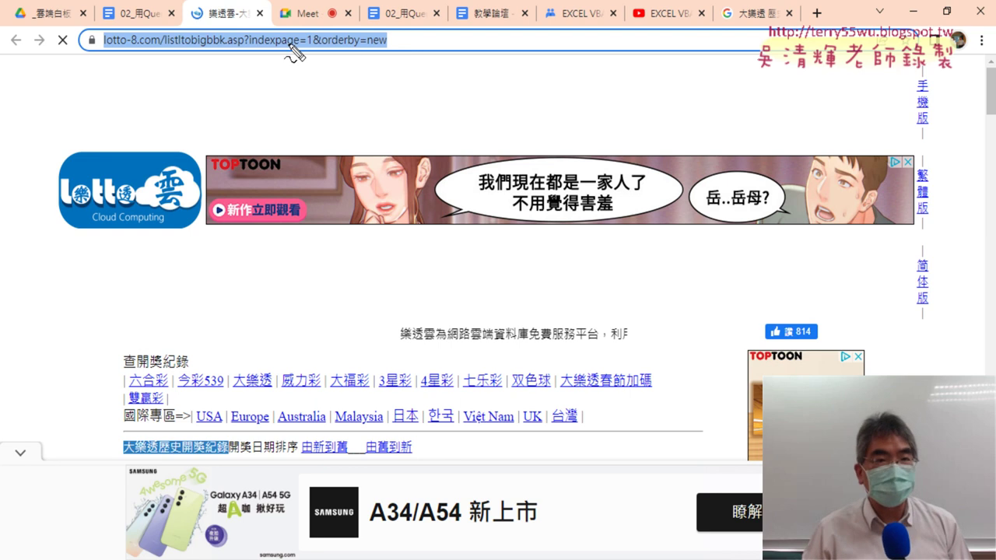
- Annotate the URL's listltobigbbk page name, ? separator and orderby parameter, then clear the marks
{"action": "left_click_drag", "start_coordinate": [240, 24], "coordinate": [246, 44]}
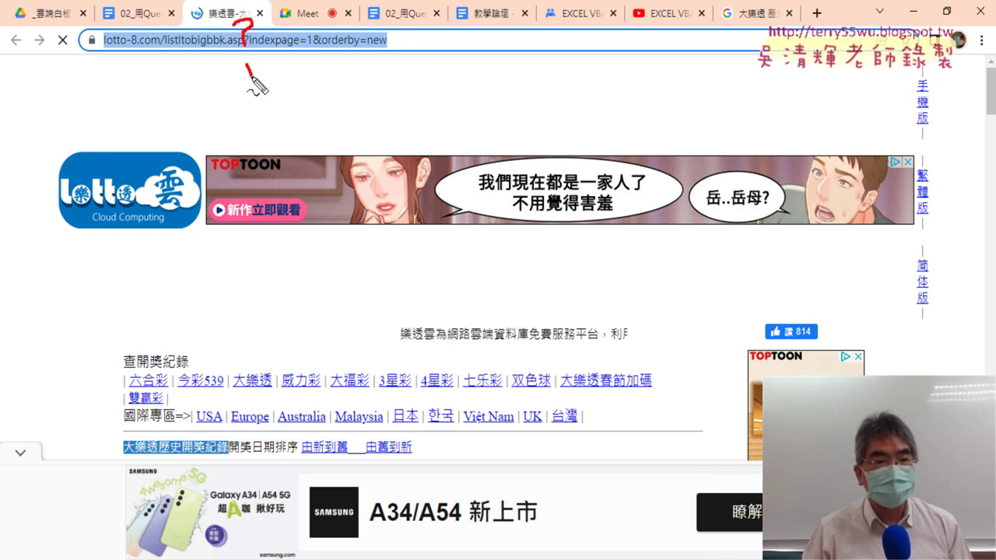
{"action": "left_click_drag", "start_coordinate": [166, 46], "coordinate": [213, 46]}
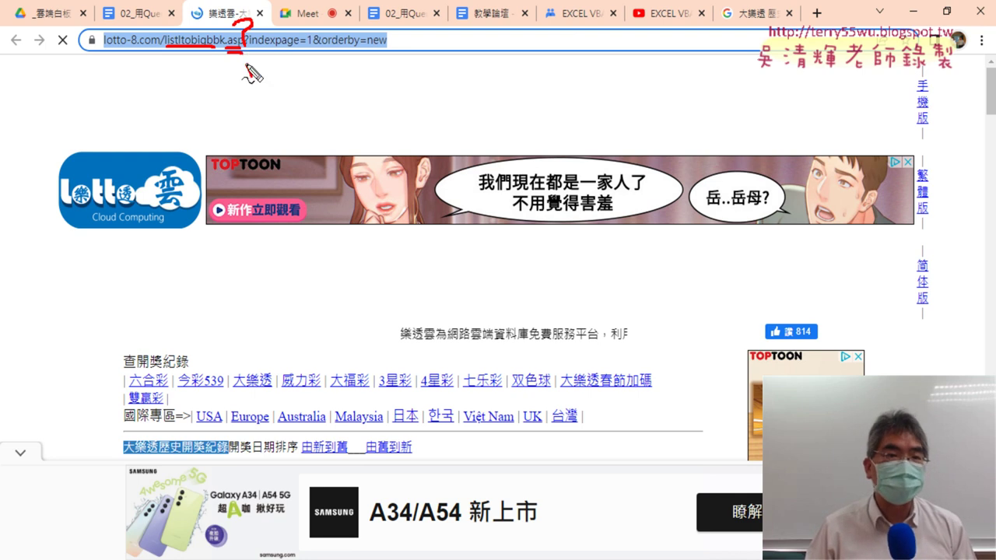
{"action": "mouse_move", "coordinate": [247, 65]}
{"action": "left_mouse_down"}
{"action": "mouse_move", "coordinate": [249, 76]}
{"action": "mouse_move", "coordinate": [287, 46]}
{"action": "left_mouse_up"}
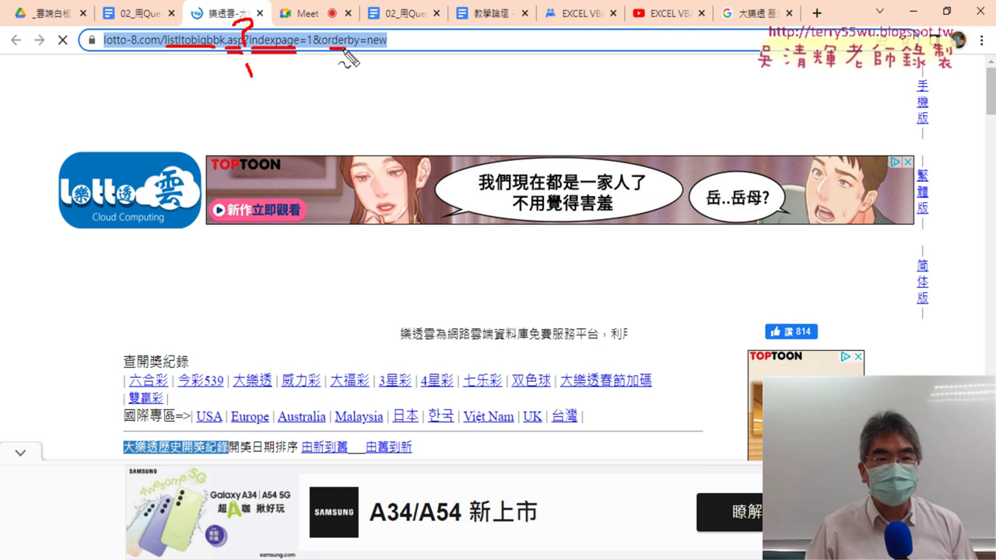
{"action": "left_click_drag", "start_coordinate": [329, 49], "coordinate": [358, 49]}
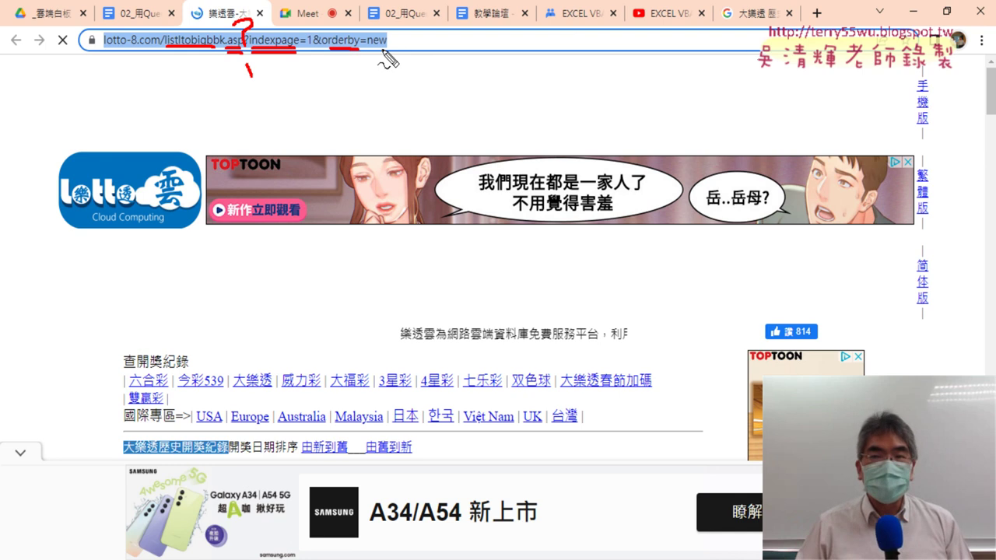
{"action": "mouse_move", "coordinate": [95, 139]}
{"action": "left_mouse_down"}
{"action": "mouse_move", "coordinate": [147, 78]}
{"action": "mouse_move", "coordinate": [167, 79]}
{"action": "left_mouse_up"}
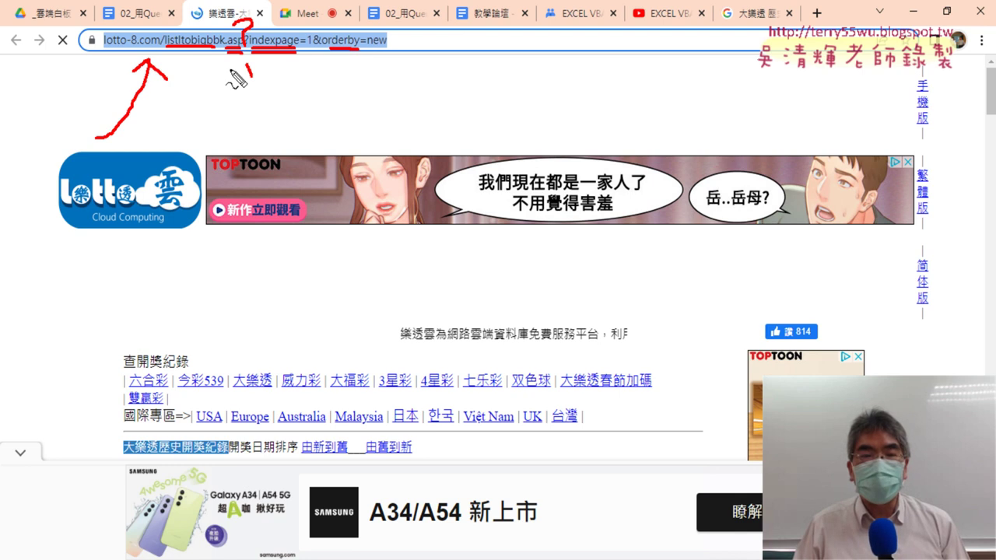
{"action": "mouse_move", "coordinate": [396, 63]}
{"action": "left_mouse_down"}
{"action": "mouse_move", "coordinate": [132, 65]}
{"action": "mouse_move", "coordinate": [395, 64]}
{"action": "mouse_move", "coordinate": [460, 40]}
{"action": "mouse_move", "coordinate": [476, 64]}
{"action": "mouse_move", "coordinate": [559, 59]}
{"action": "mouse_move", "coordinate": [436, 77]}
{"action": "mouse_move", "coordinate": [393, 43]}
{"action": "mouse_move", "coordinate": [408, 55]}
{"action": "left_mouse_up"}
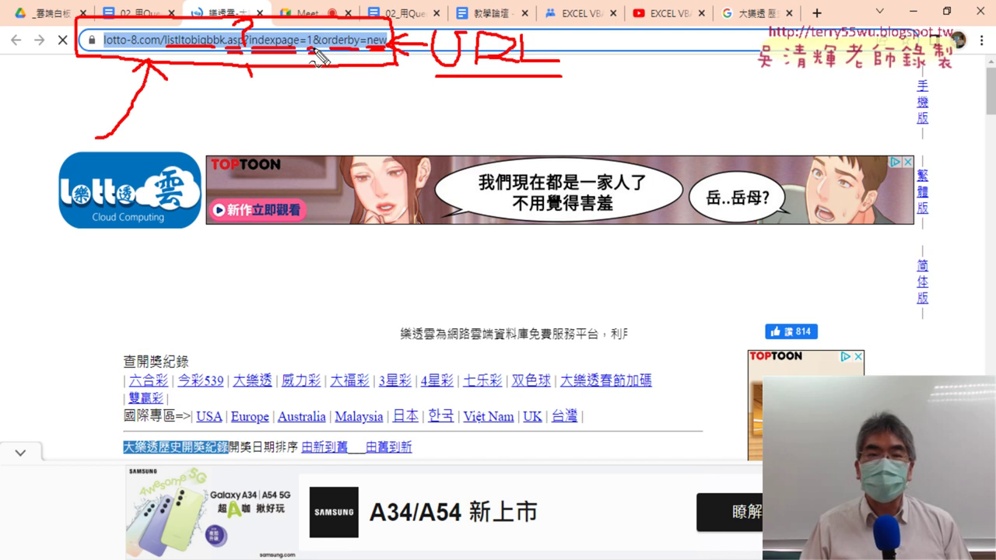
{"action": "key", "text": "Escape"}
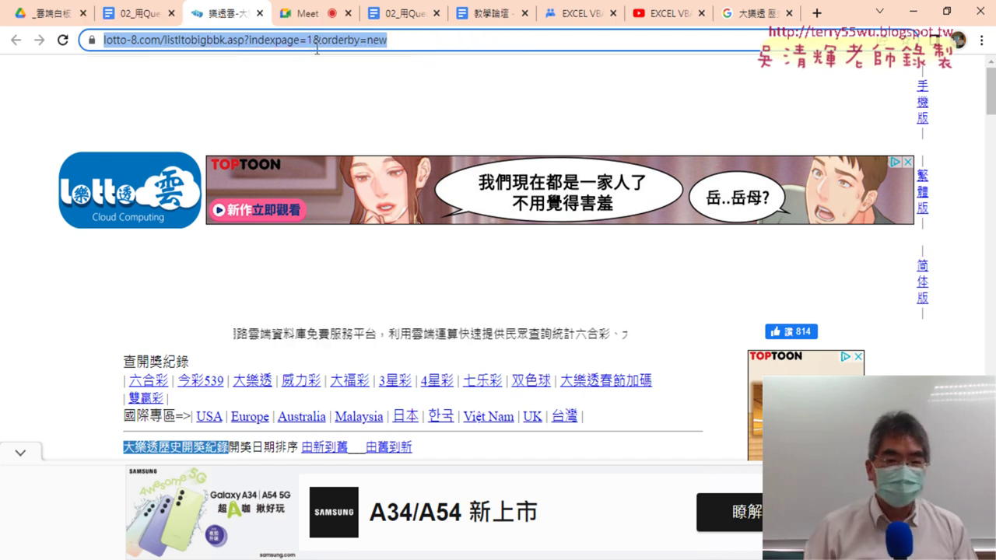
- Go to page 2 of the draw history and pick out the 2 in indexpage=2
{"action": "scroll", "coordinate": [117, 225], "scroll_direction": "down", "scroll_amount": 5}
{"action": "scroll", "coordinate": [116, 223], "scroll_direction": "down", "scroll_amount": 5}
{"action": "scroll", "coordinate": [113, 227], "scroll_direction": "down", "scroll_amount": 5}
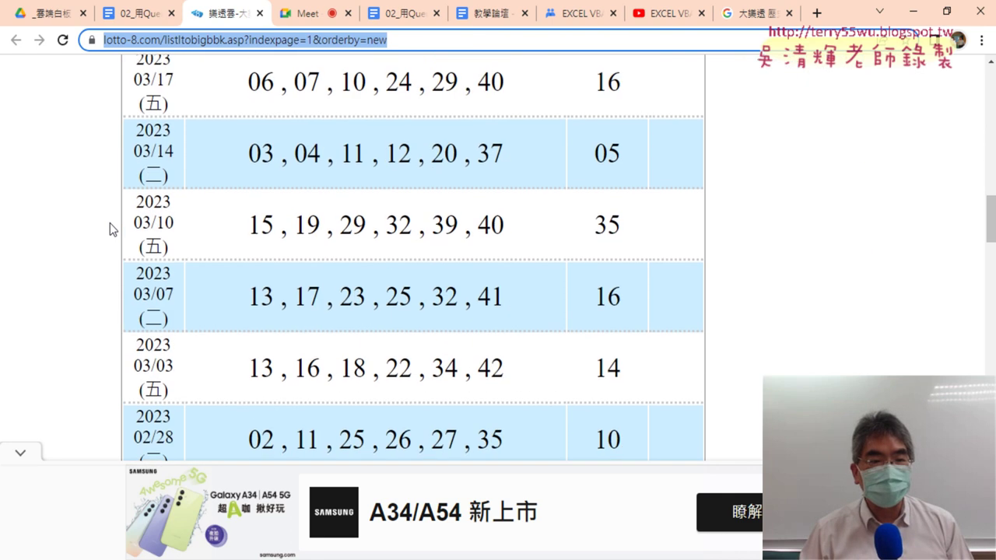
{"action": "scroll", "coordinate": [111, 229], "scroll_direction": "down", "scroll_amount": 5}
{"action": "scroll", "coordinate": [116, 229], "scroll_direction": "down", "scroll_amount": 5}
{"action": "scroll", "coordinate": [137, 179], "scroll_direction": "down", "scroll_amount": 2}
{"action": "scroll", "coordinate": [158, 134], "scroll_direction": "up", "scroll_amount": 2}
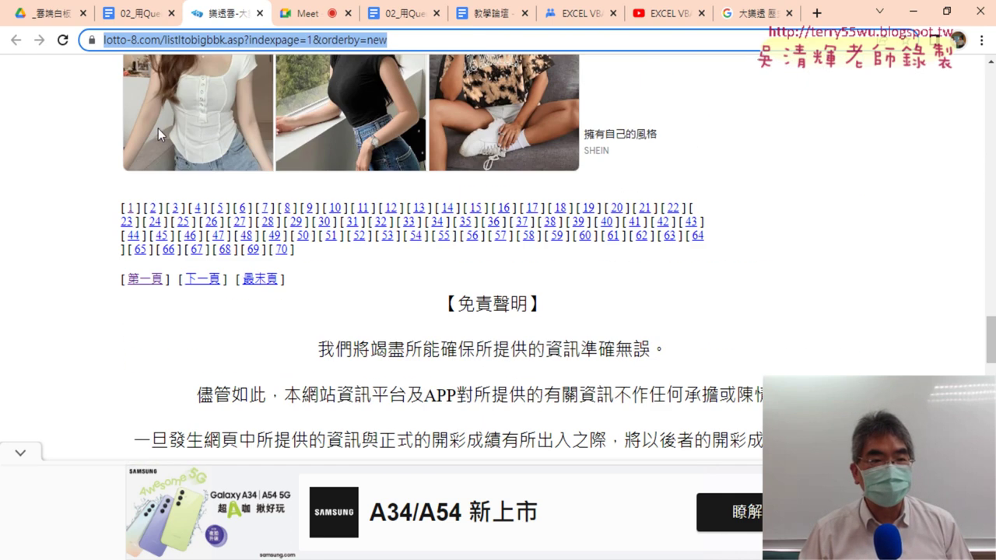
{"action": "left_click", "coordinate": [153, 210]}
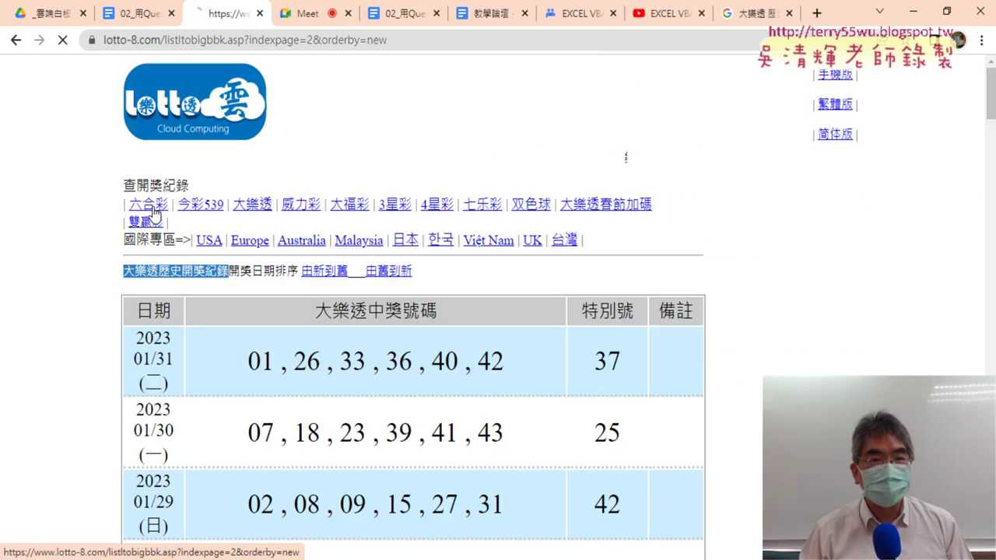
{"action": "left_click", "coordinate": [310, 38]}
{"action": "left_click", "coordinate": [318, 42]}
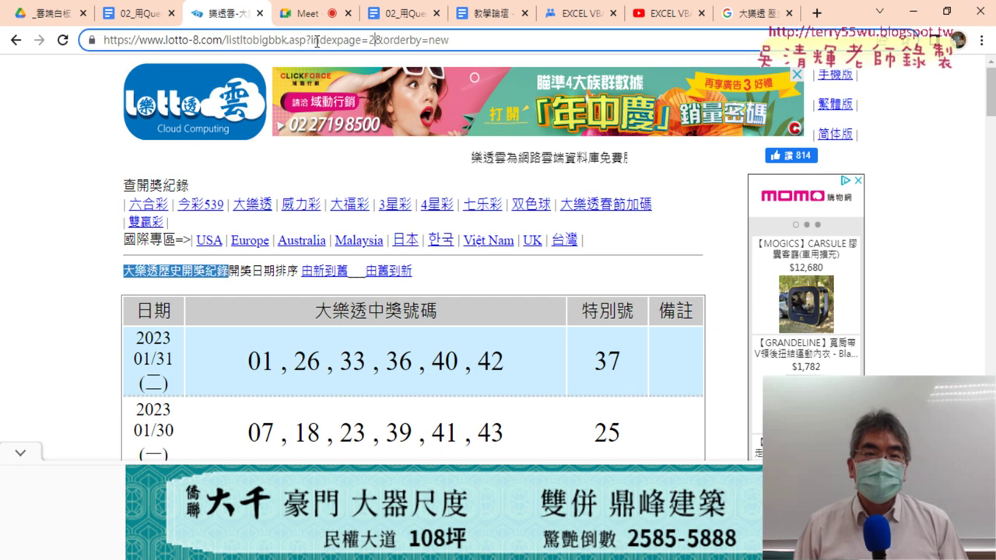
{"action": "double_click", "coordinate": [371, 40]}
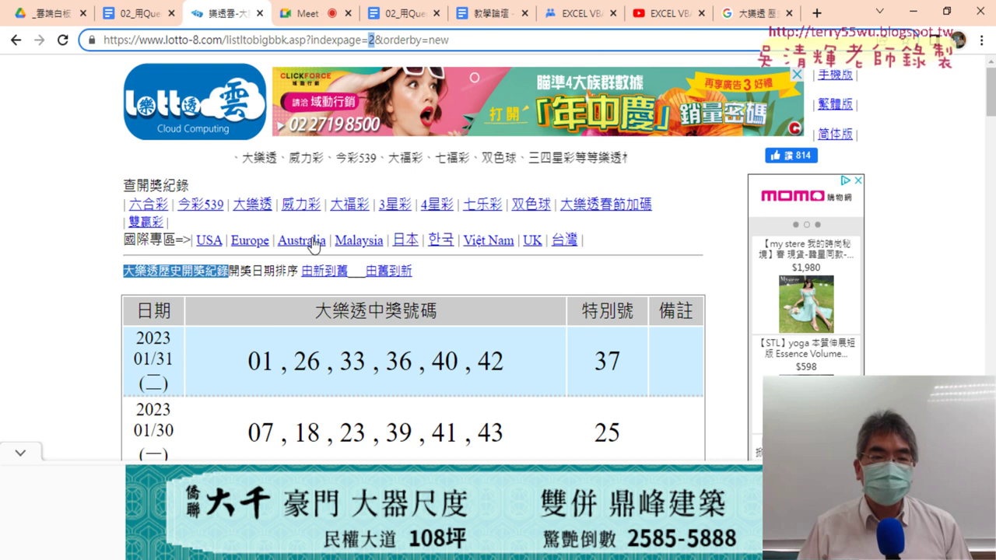
- Highlight the page-2 日期 and 大樂透中獎號碼 headers, then bring up the page's context menu
{"action": "left_click_drag", "start_coordinate": [130, 312], "coordinate": [460, 311]}
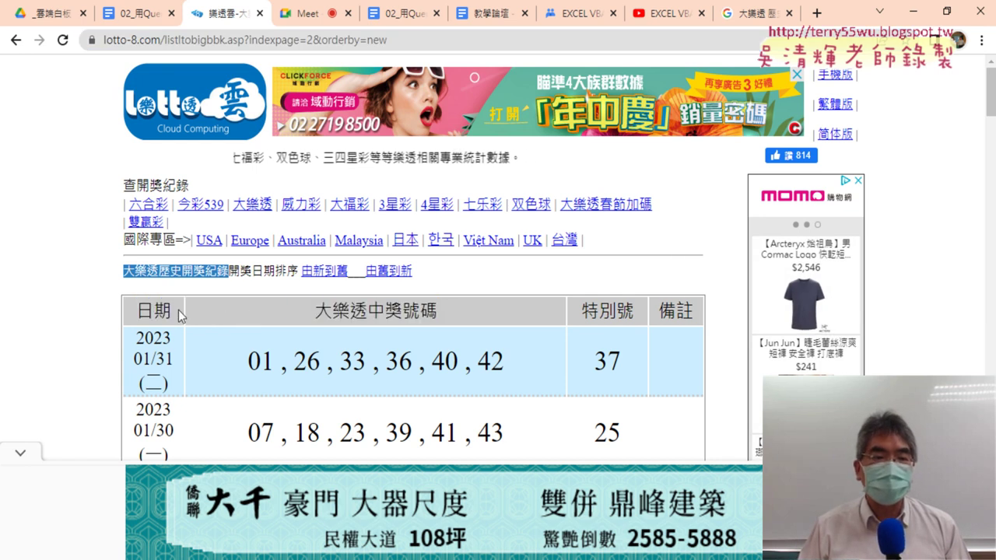
{"action": "left_click_drag", "start_coordinate": [130, 311], "coordinate": [452, 315]}
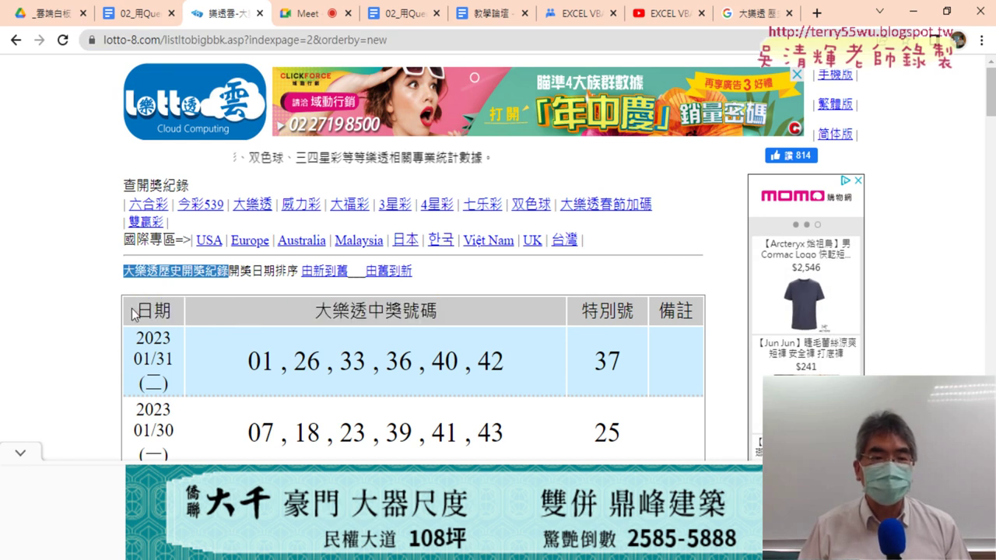
{"action": "left_click", "coordinate": [301, 310]}
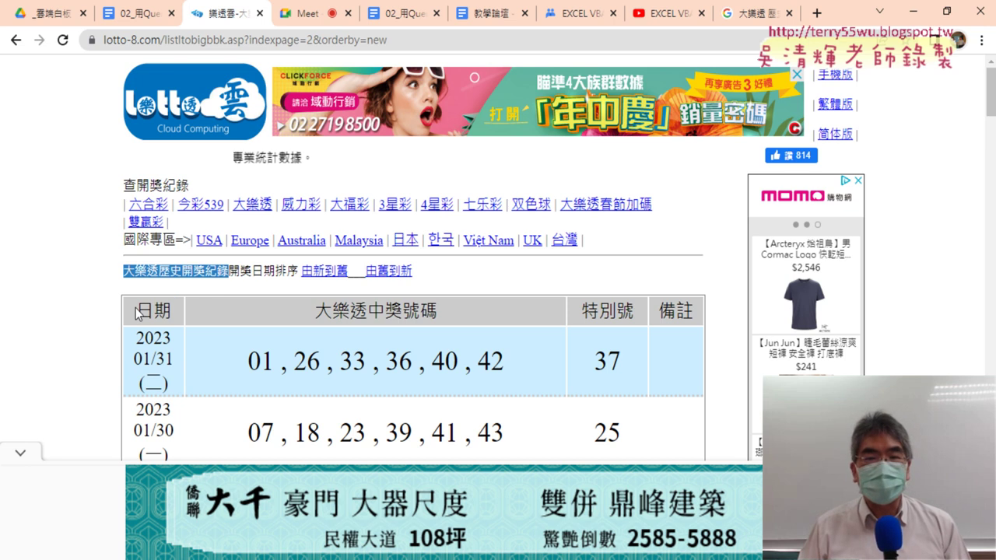
{"action": "right_click", "coordinate": [49, 152]}
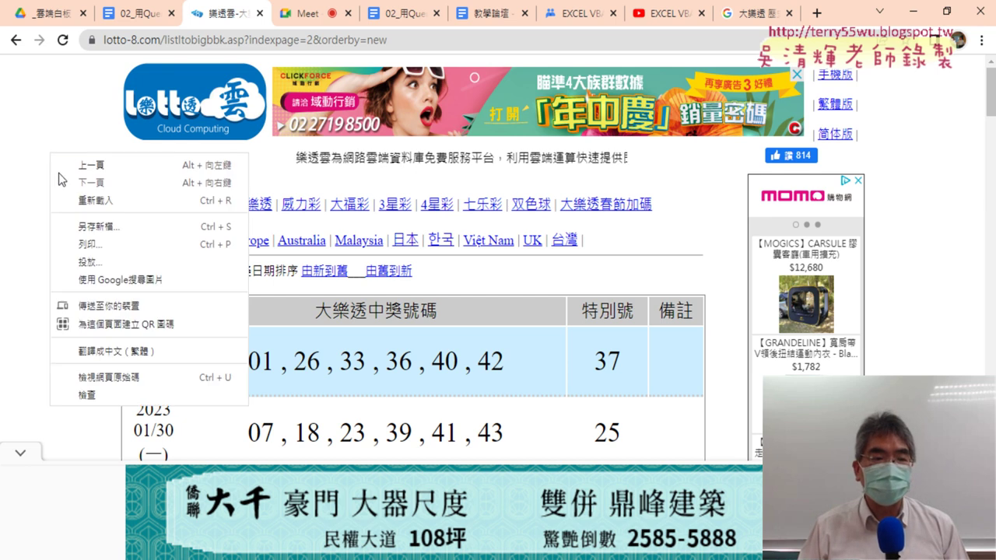
- Scroll the page-2 source down to its <table> and <tr> markup, then close the source view
{"action": "left_click", "coordinate": [141, 378]}
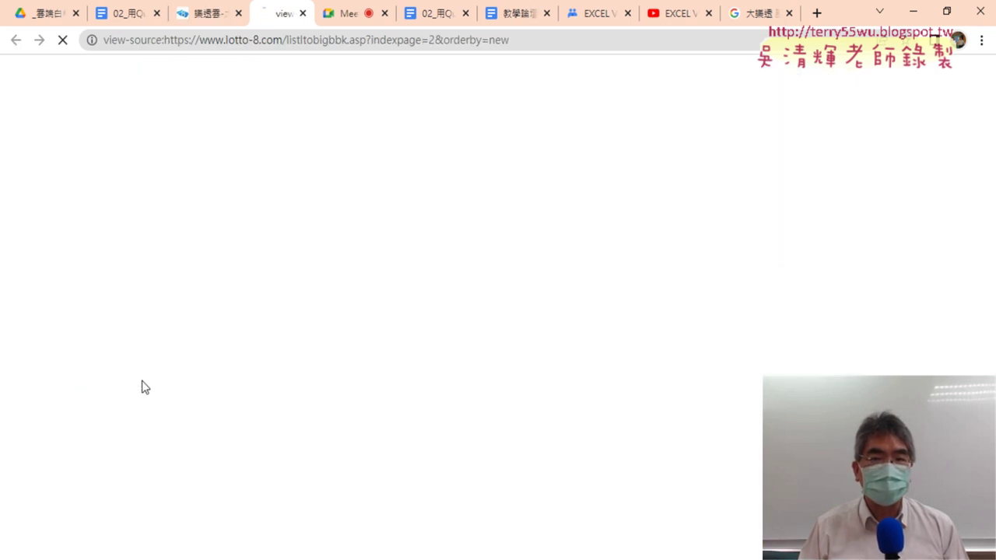
{"action": "scroll", "coordinate": [304, 369], "scroll_direction": "down", "scroll_amount": 4}
{"action": "scroll", "coordinate": [304, 369], "scroll_direction": "down", "scroll_amount": 3}
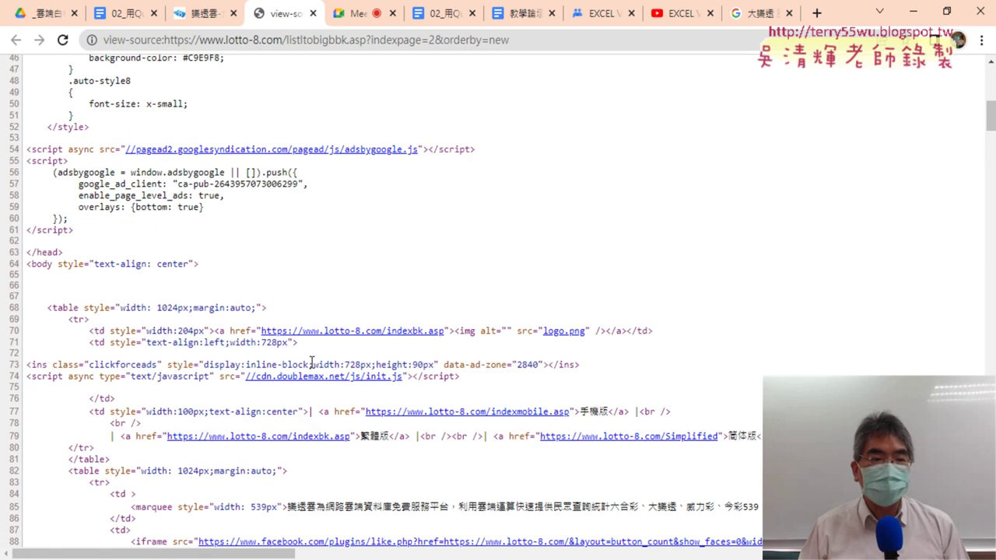
{"action": "scroll", "coordinate": [315, 363], "scroll_direction": "down", "scroll_amount": 2}
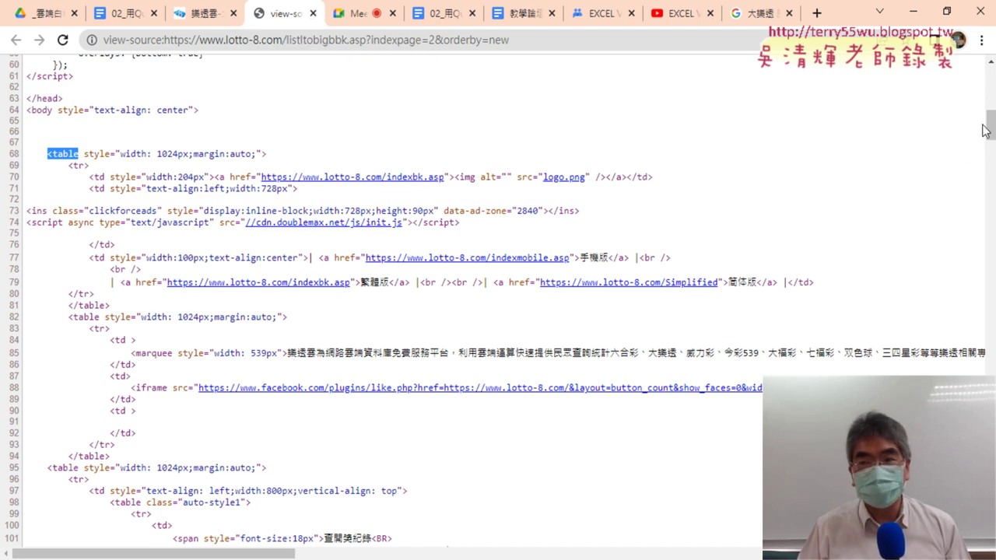
{"action": "left_click_drag", "start_coordinate": [985, 130], "coordinate": [985, 173]}
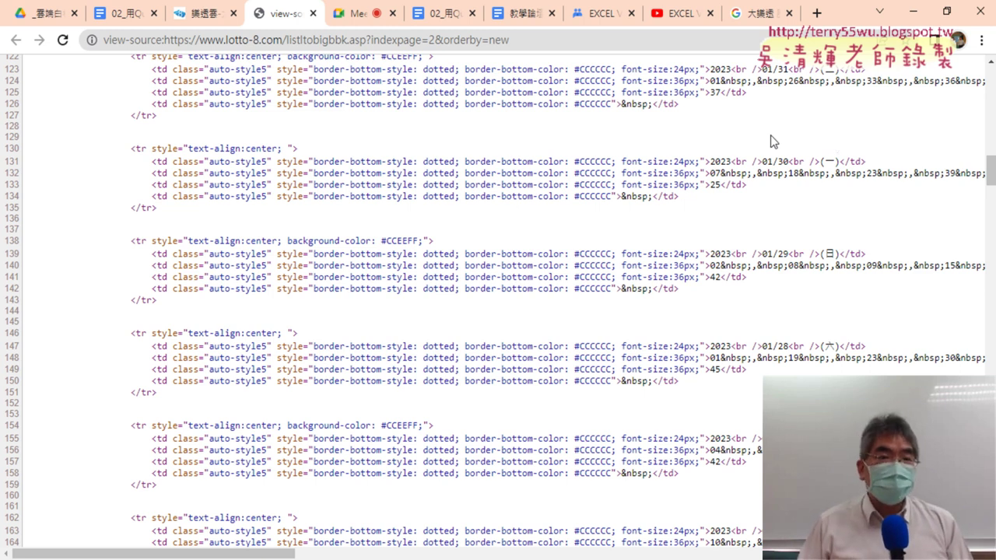
{"action": "left_click", "coordinate": [313, 14]}
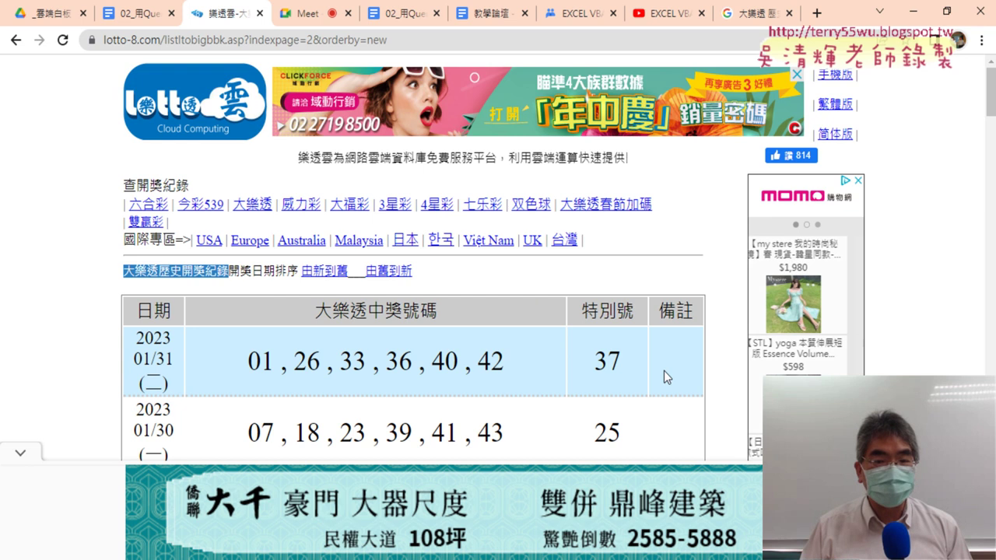
- Select the 日期 header text in the page-2 draw-history table
{"action": "double_click", "coordinate": [148, 308]}
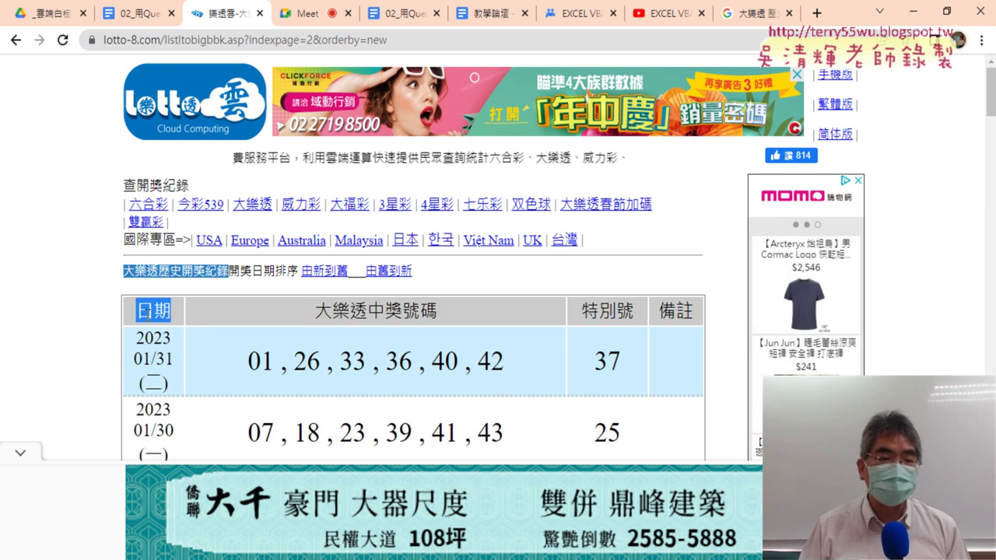
{"action": "mouse_move", "coordinate": [148, 306]}
{"action": "left_mouse_down"}
{"action": "mouse_move", "coordinate": [134, 317]}
{"action": "mouse_move", "coordinate": [184, 317]}
{"action": "left_mouse_up"}
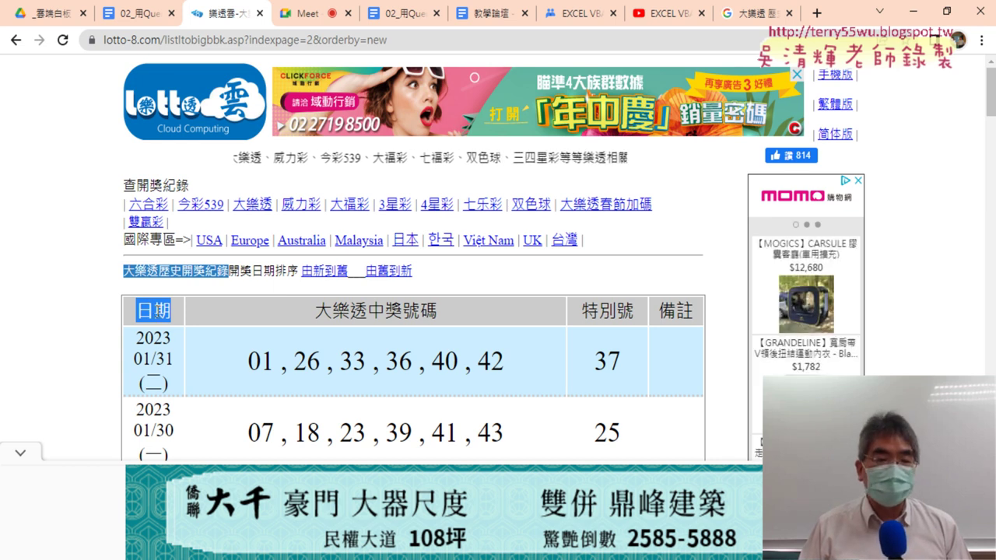
{"action": "mouse_move", "coordinate": [184, 317]}
{"action": "left_mouse_down"}
{"action": "mouse_move", "coordinate": [228, 273]}
{"action": "mouse_move", "coordinate": [159, 311]}
{"action": "left_mouse_up"}
- Inspect the 日期 header to reveal its auto-style5 td in the DevTools Elements panel
{"action": "right_click", "coordinate": [156, 313]}
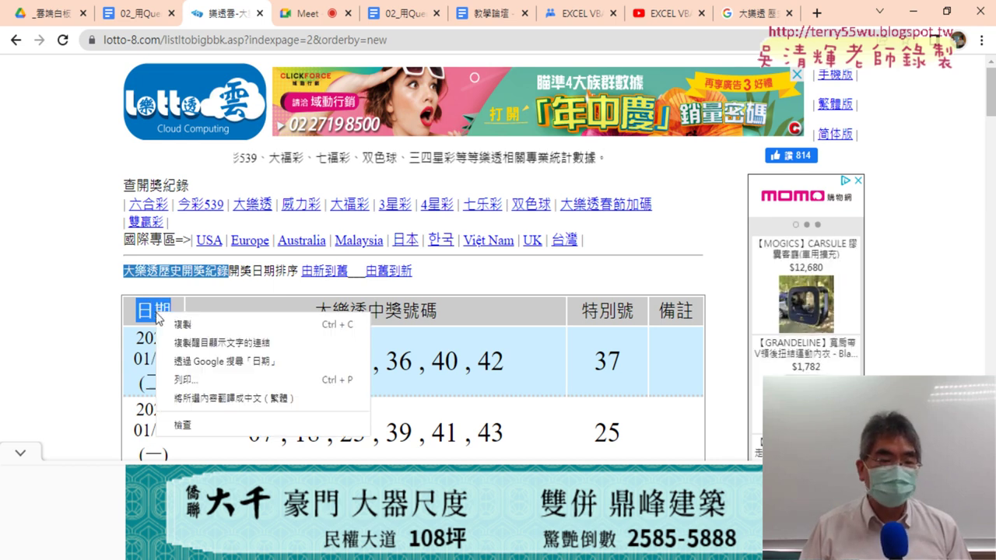
{"action": "left_click", "coordinate": [182, 425]}
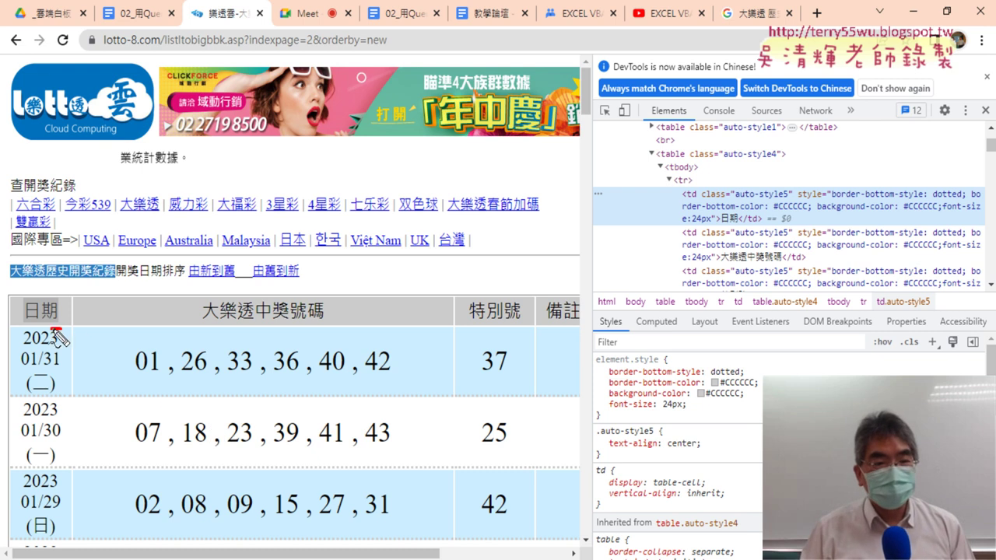
{"action": "mouse_move", "coordinate": [62, 328]}
{"action": "left_mouse_down"}
{"action": "mouse_move", "coordinate": [24, 327]}
{"action": "mouse_move", "coordinate": [59, 331]}
{"action": "left_mouse_up"}
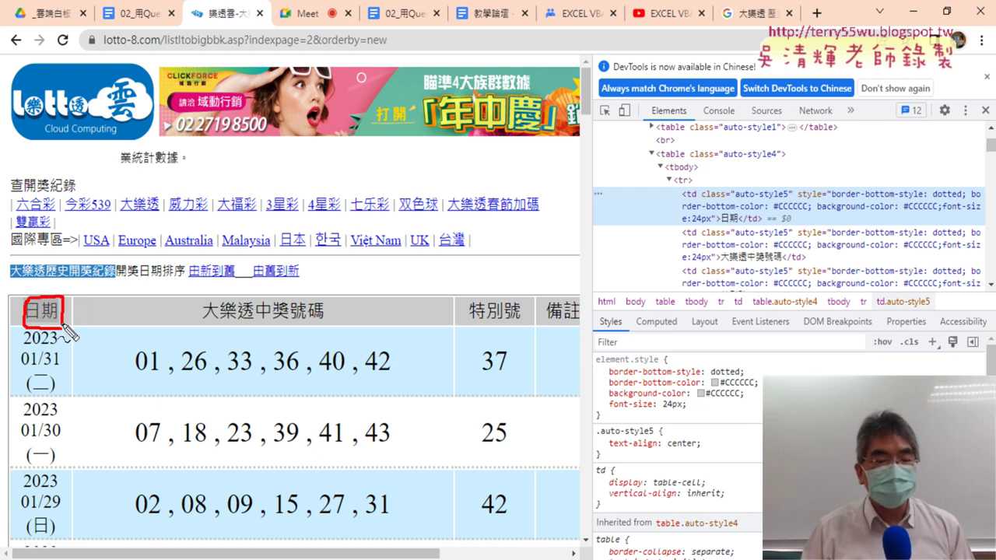
{"action": "mouse_move", "coordinate": [109, 301]}
{"action": "left_mouse_down"}
{"action": "mouse_move", "coordinate": [62, 308]}
{"action": "mouse_move", "coordinate": [76, 316]}
{"action": "left_mouse_up"}
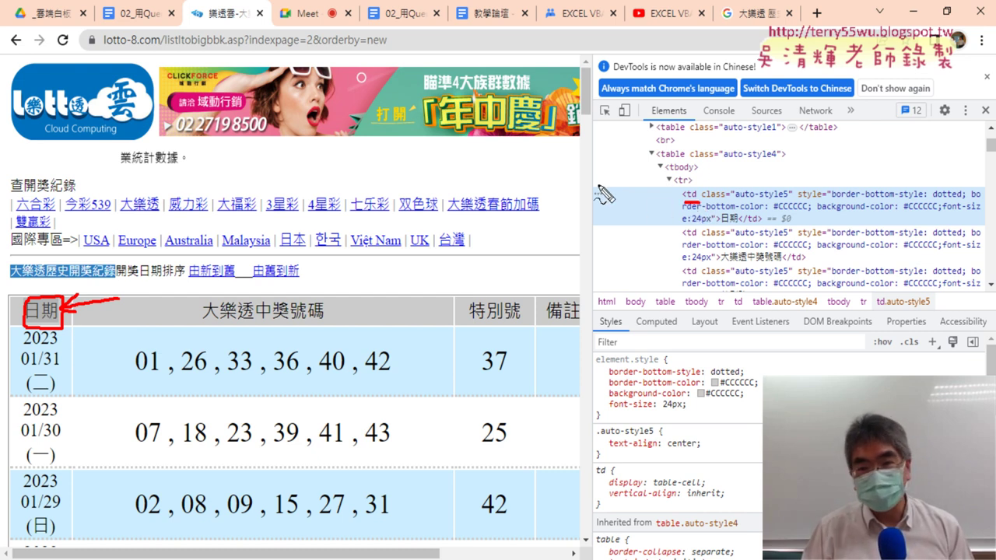
{"action": "left_click_drag", "start_coordinate": [596, 188], "coordinate": [593, 224]}
{"action": "mouse_move", "coordinate": [599, 188]}
{"action": "left_mouse_down"}
{"action": "mouse_move", "coordinate": [930, 188]}
{"action": "mouse_move", "coordinate": [977, 216]}
{"action": "left_mouse_up"}
- Annotate the td and auto-style4 table markup with pen marks, then clear the annotations
{"action": "left_click_drag", "start_coordinate": [610, 233], "coordinate": [967, 232]}
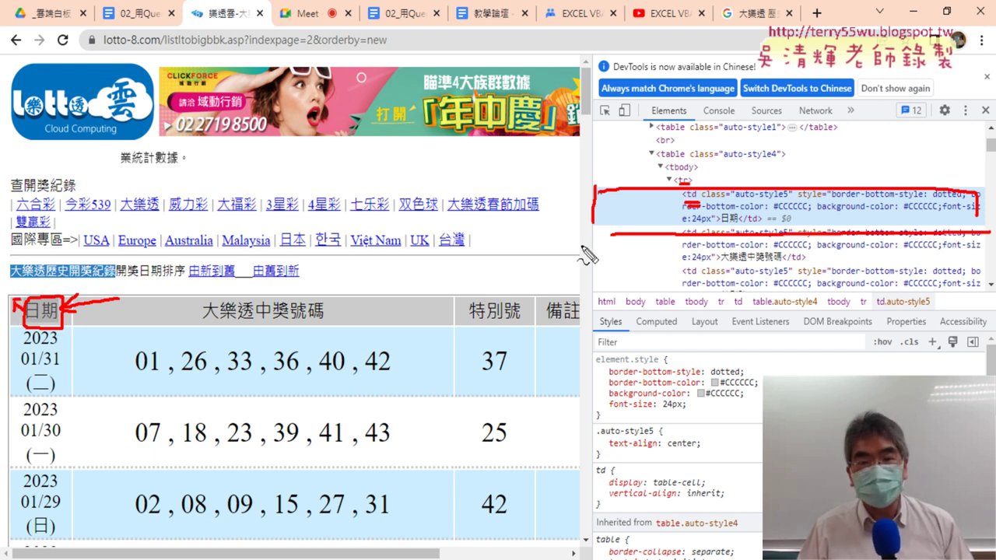
{"action": "mouse_move", "coordinate": [581, 247]}
{"action": "left_mouse_down"}
{"action": "mouse_move", "coordinate": [580, 194]}
{"action": "mouse_move", "coordinate": [577, 208]}
{"action": "left_mouse_up"}
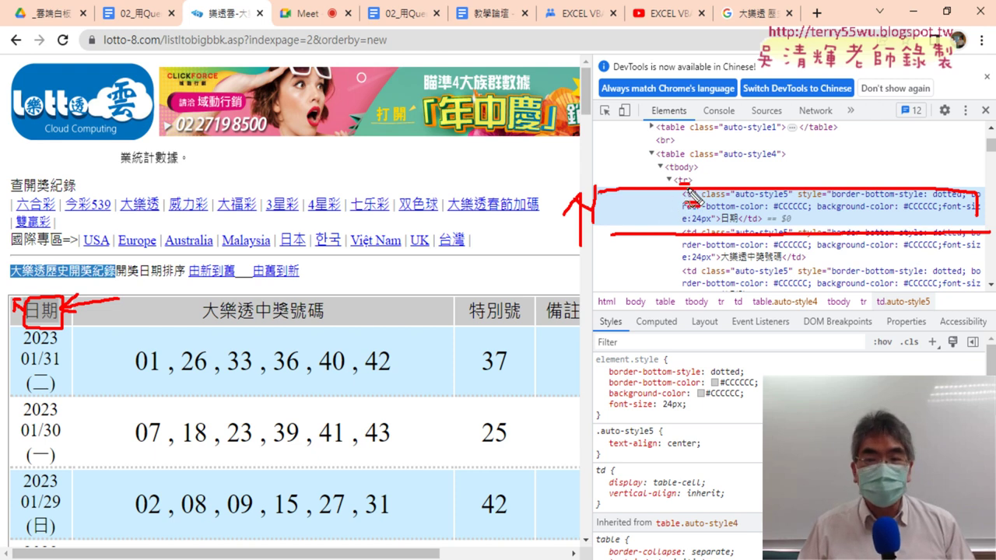
{"action": "mouse_move", "coordinate": [662, 158]}
{"action": "left_mouse_down"}
{"action": "mouse_move", "coordinate": [679, 158]}
{"action": "mouse_move", "coordinate": [657, 159]}
{"action": "left_mouse_up"}
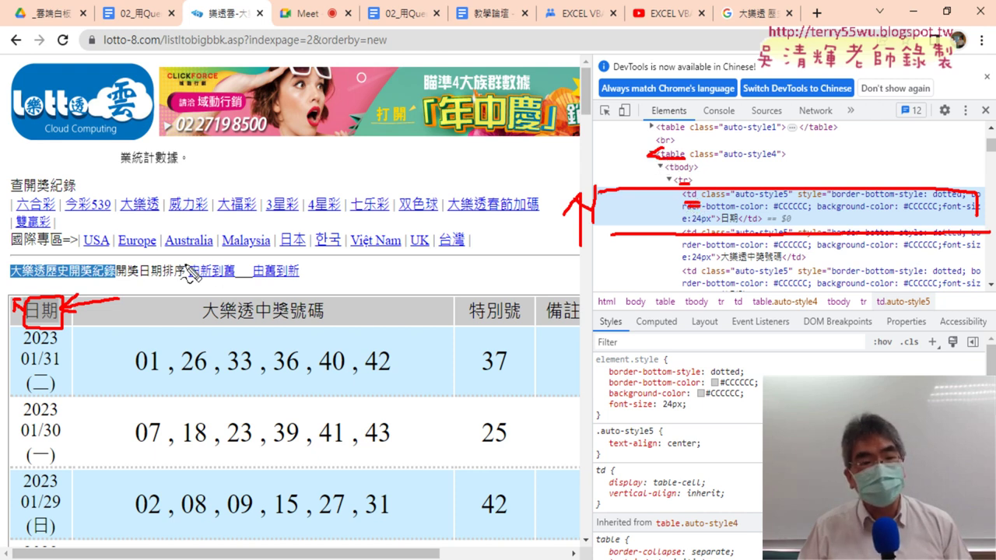
{"action": "left_click_drag", "start_coordinate": [19, 295], "coordinate": [5, 360]}
{"action": "left_click_drag", "start_coordinate": [21, 284], "coordinate": [593, 340]}
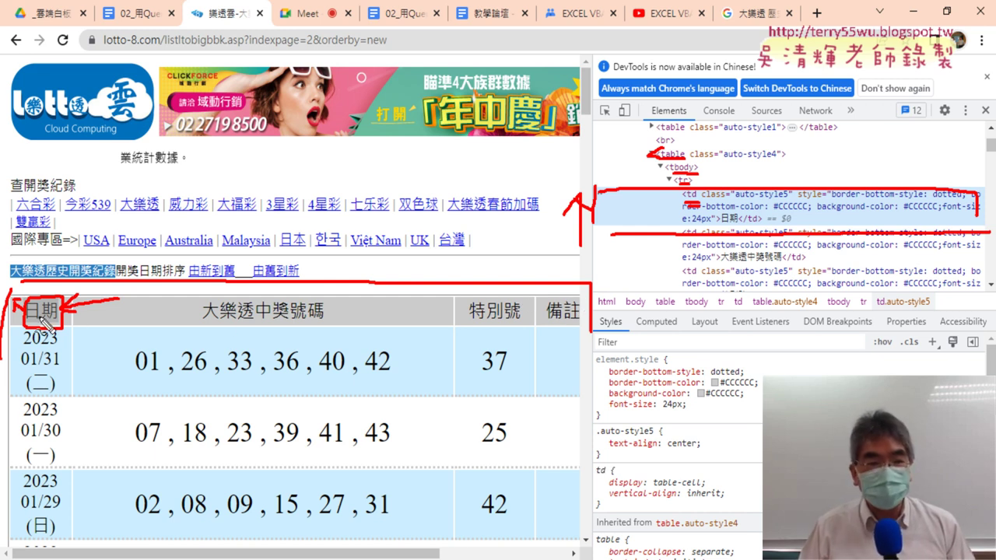
{"action": "left_click_drag", "start_coordinate": [24, 302], "coordinate": [589, 303]}
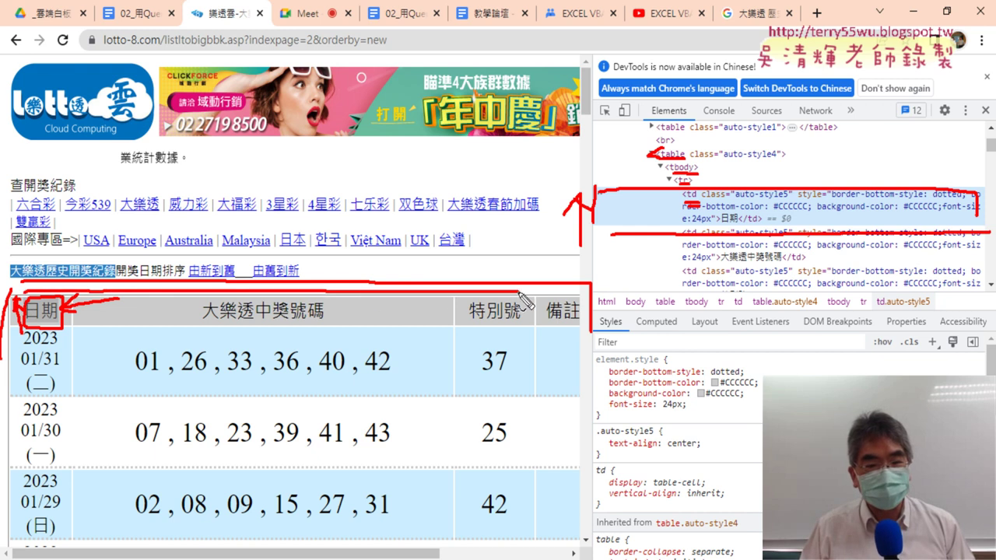
{"action": "left_click_drag", "start_coordinate": [75, 334], "coordinate": [571, 334]}
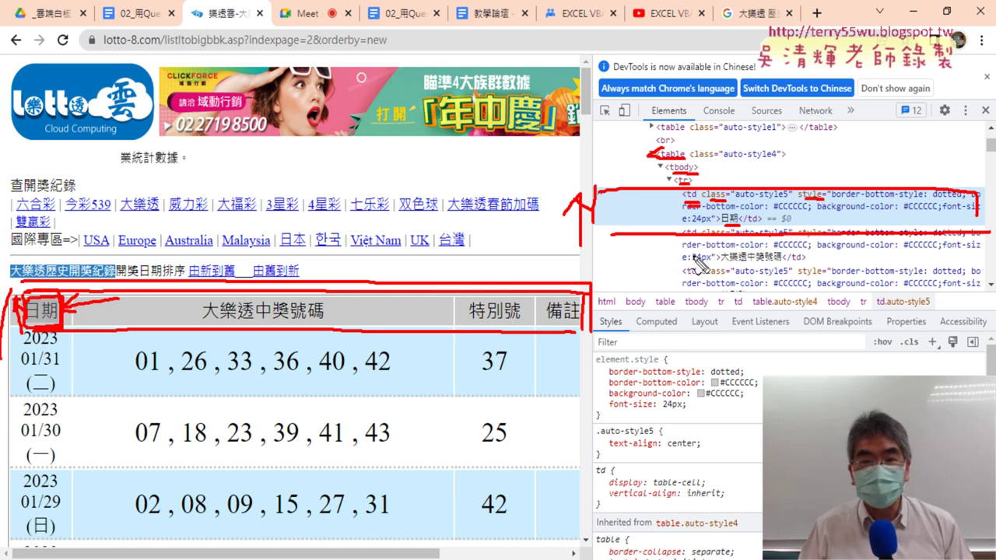
{"action": "key", "text": "Escape"}
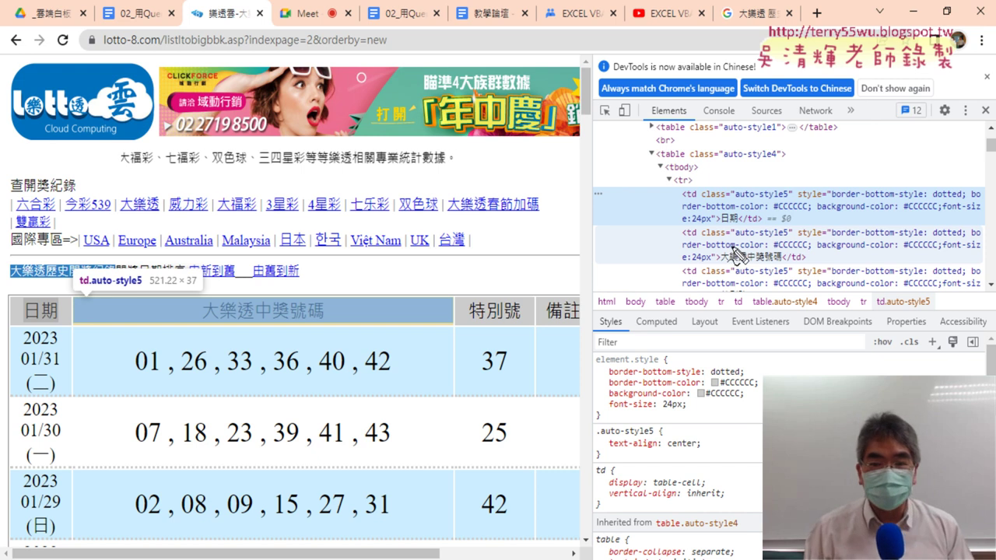
{"action": "left_click_drag", "start_coordinate": [675, 226], "coordinate": [815, 225]}
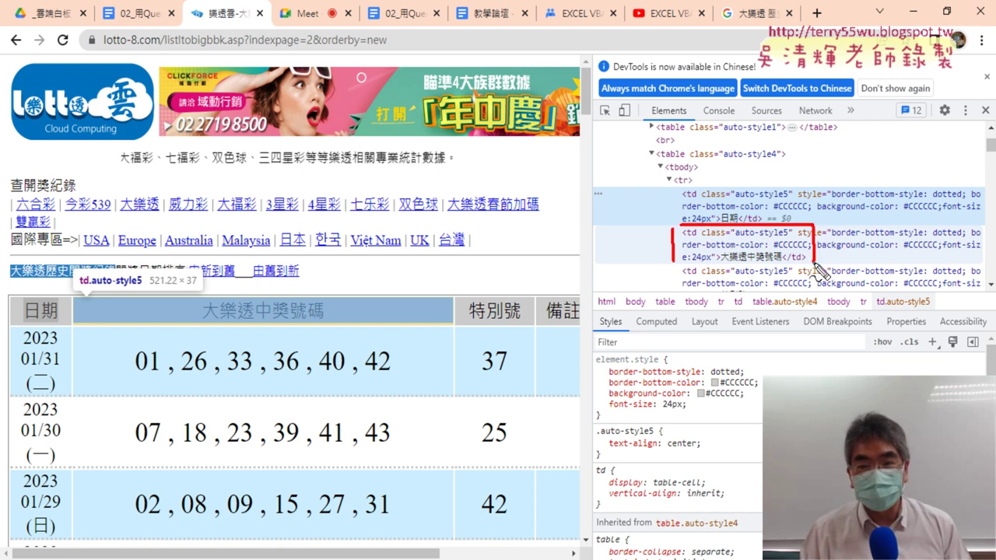
{"action": "left_click_drag", "start_coordinate": [815, 263], "coordinate": [676, 262]}
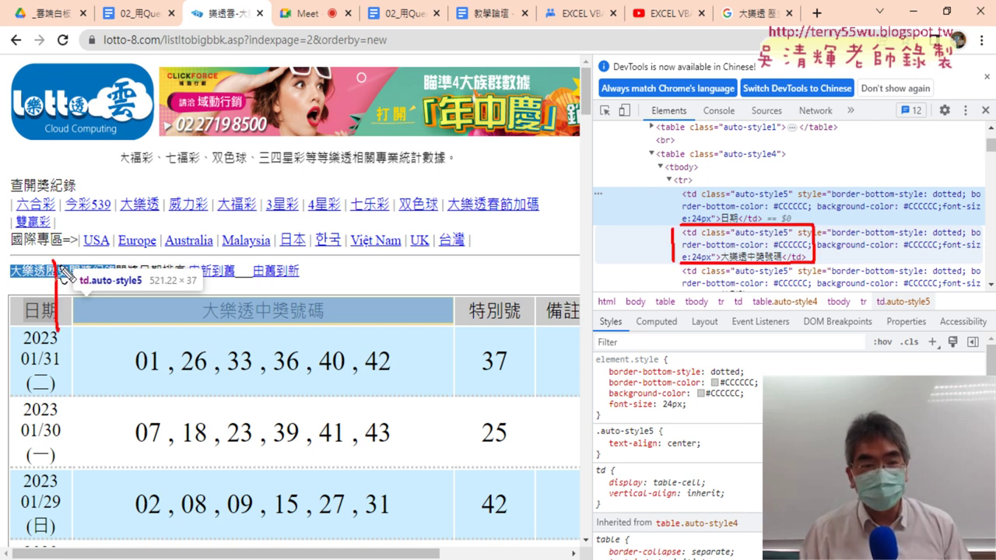
{"action": "mouse_move", "coordinate": [62, 268]}
{"action": "left_mouse_down"}
{"action": "mouse_move", "coordinate": [407, 264]}
{"action": "mouse_move", "coordinate": [456, 292]}
{"action": "mouse_move", "coordinate": [285, 340]}
{"action": "mouse_move", "coordinate": [78, 347]}
{"action": "left_mouse_up"}
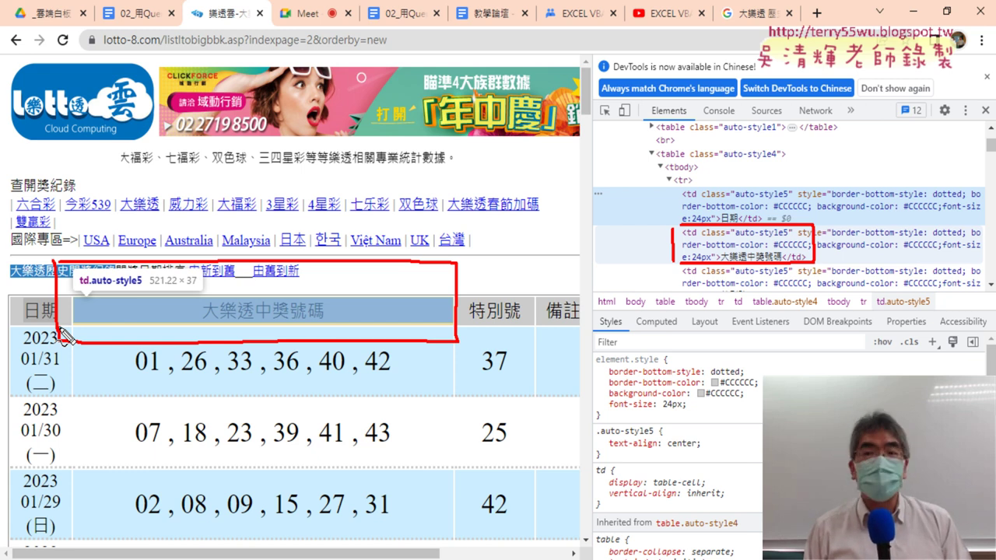
{"action": "key", "text": "Escape"}
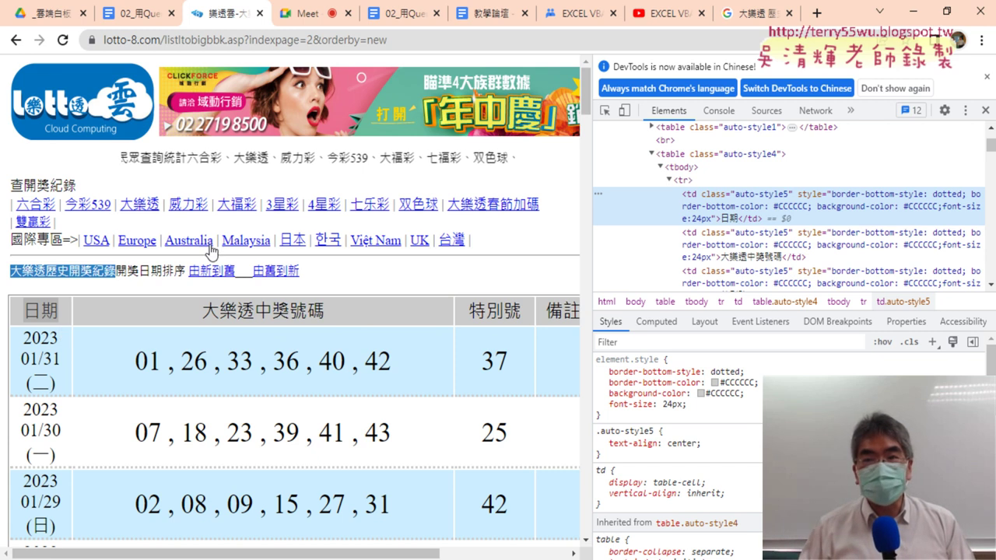
{"action": "left_click", "coordinate": [988, 78]}
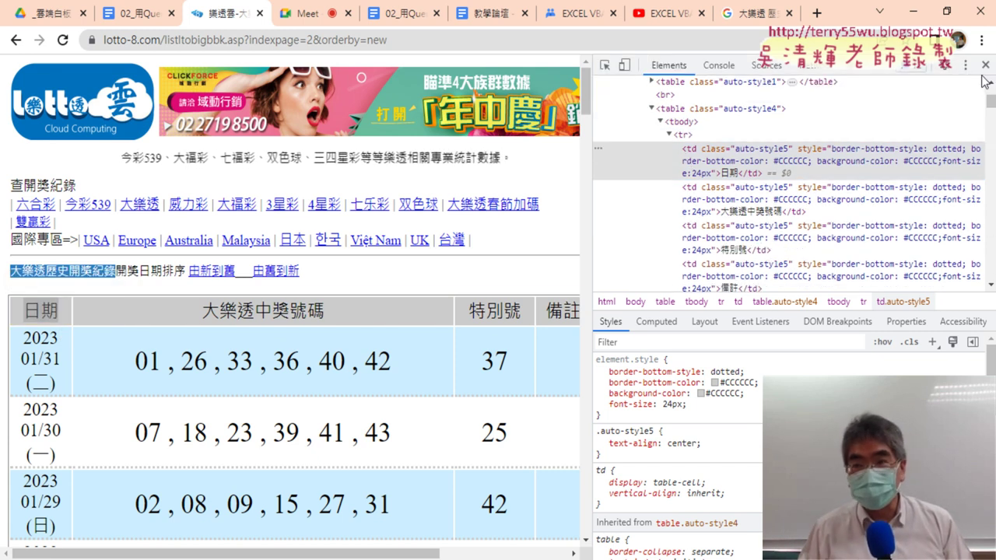
{"action": "left_click", "coordinate": [986, 66]}
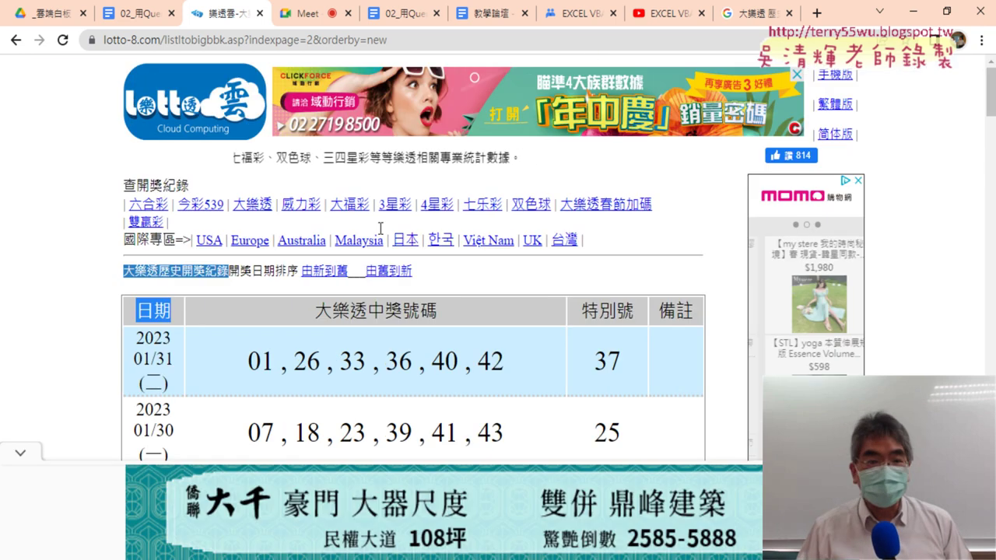
{"action": "double_click", "coordinate": [145, 310]}
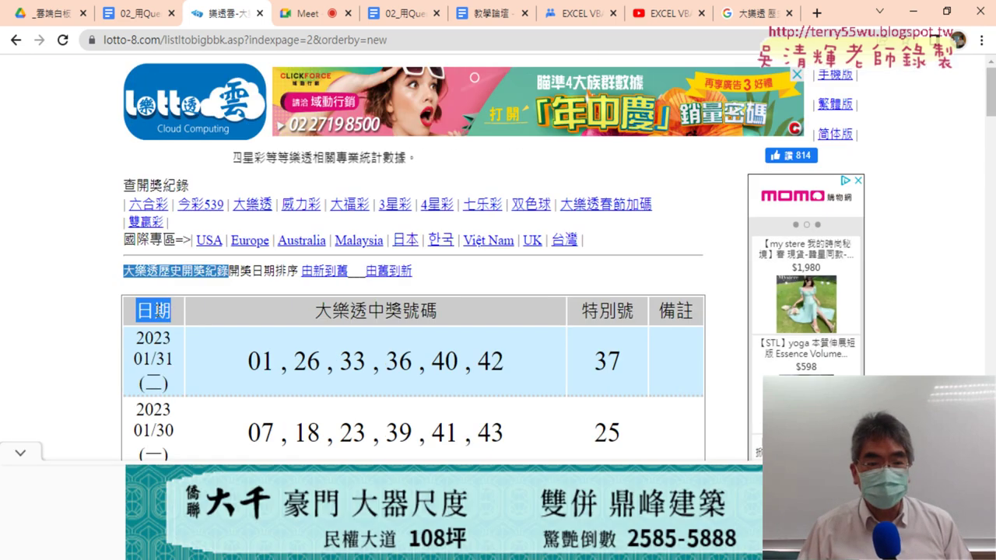
{"action": "right_click", "coordinate": [156, 312]}
{"action": "left_click", "coordinate": [215, 425]}
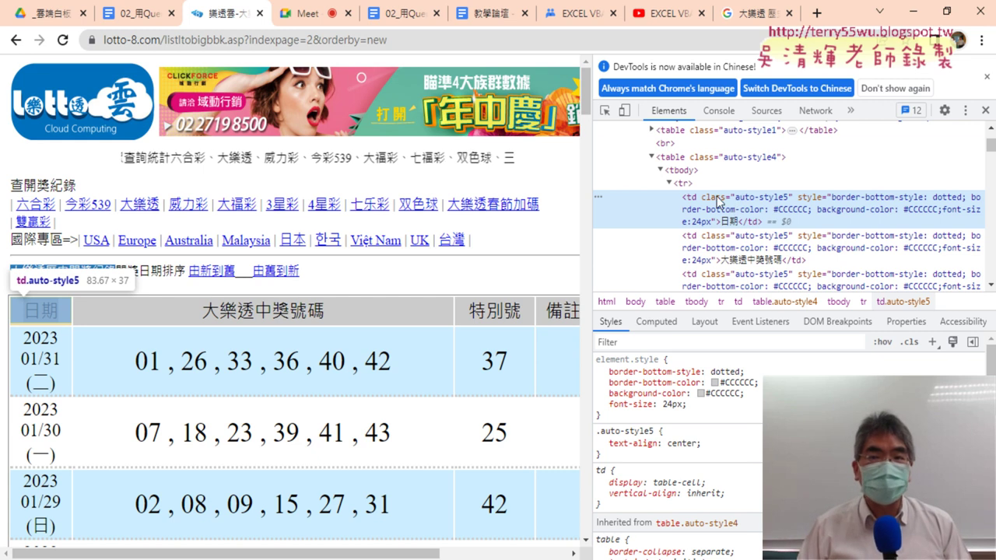
- Replace the Google query with the 'yahoo股市' suggestion after typing YAHOO, and search
{"action": "left_click", "coordinate": [751, 13]}
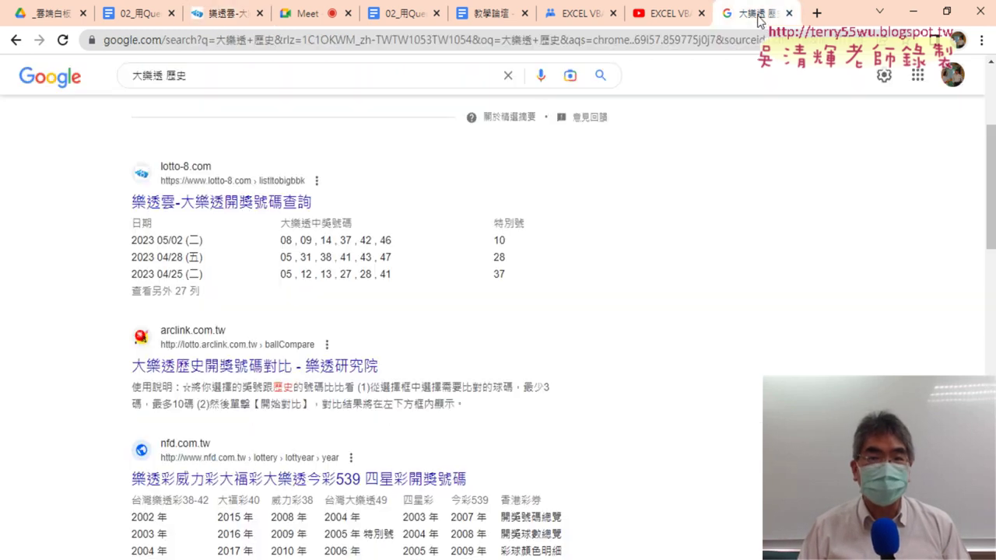
{"action": "triple_click", "coordinate": [165, 72]}
{"action": "type", "text": "Y"}
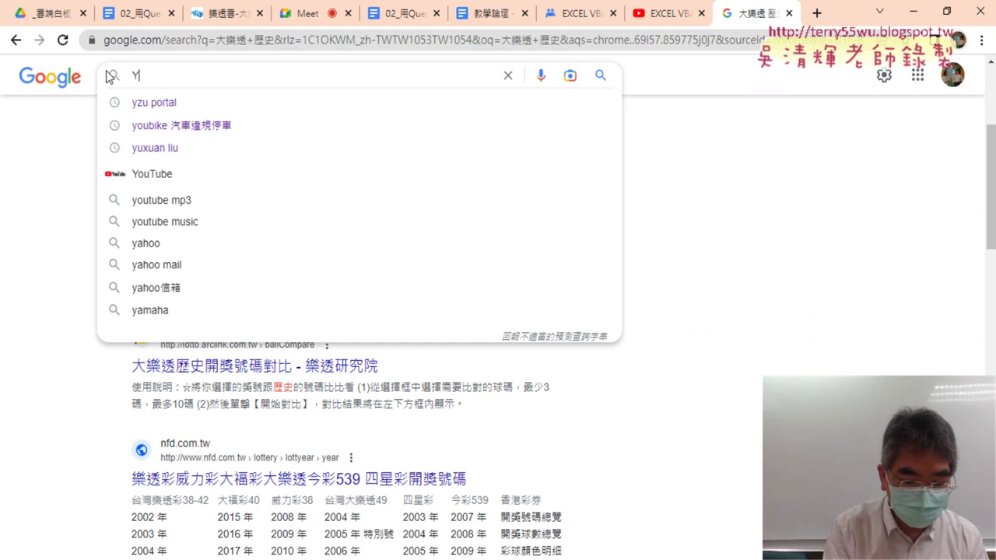
{"action": "type", "text": "AHOO"}
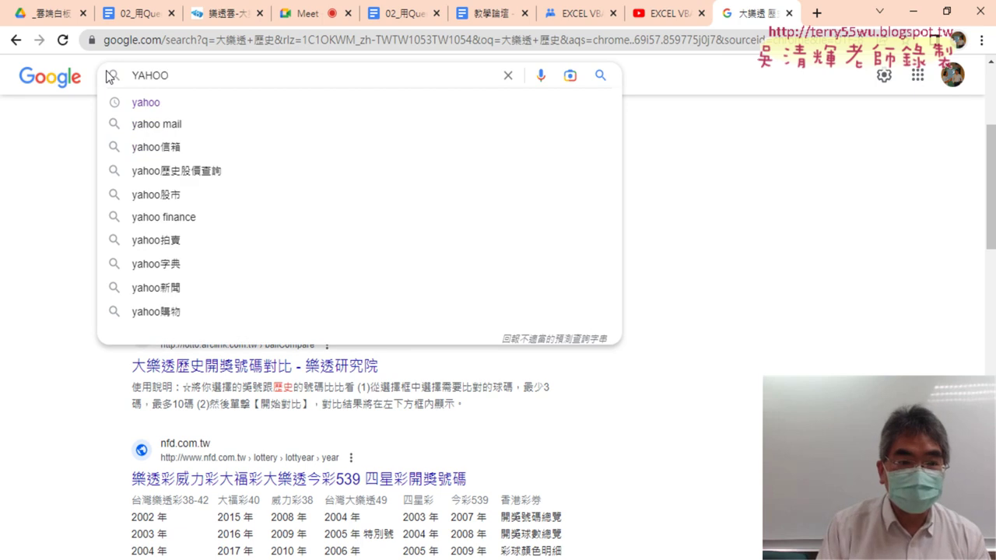
{"action": "key", "text": "Down"}
{"action": "key", "text": "Down"}
{"action": "key", "text": "Down"}
{"action": "key", "text": "Down"}
{"action": "key", "text": "Down"}
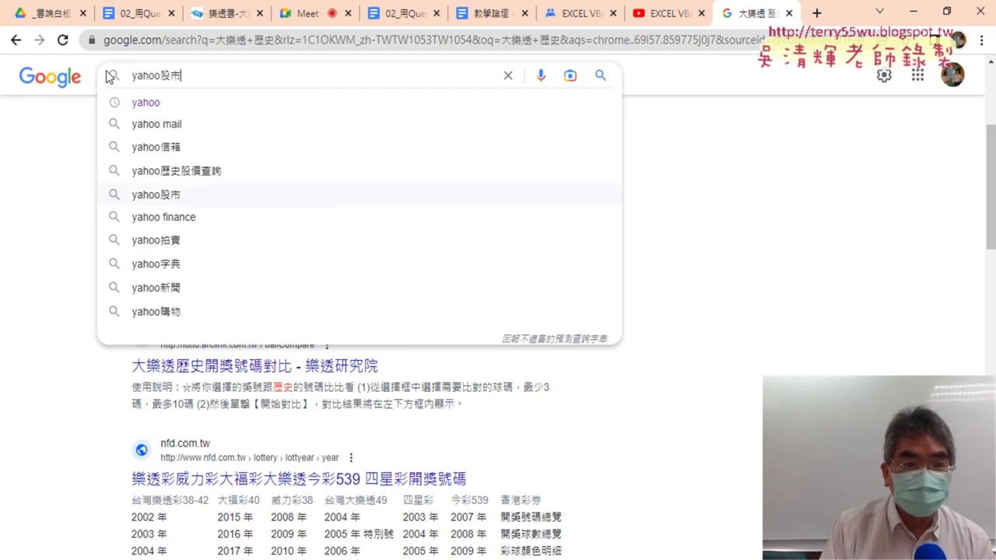
{"action": "key", "text": "Return"}
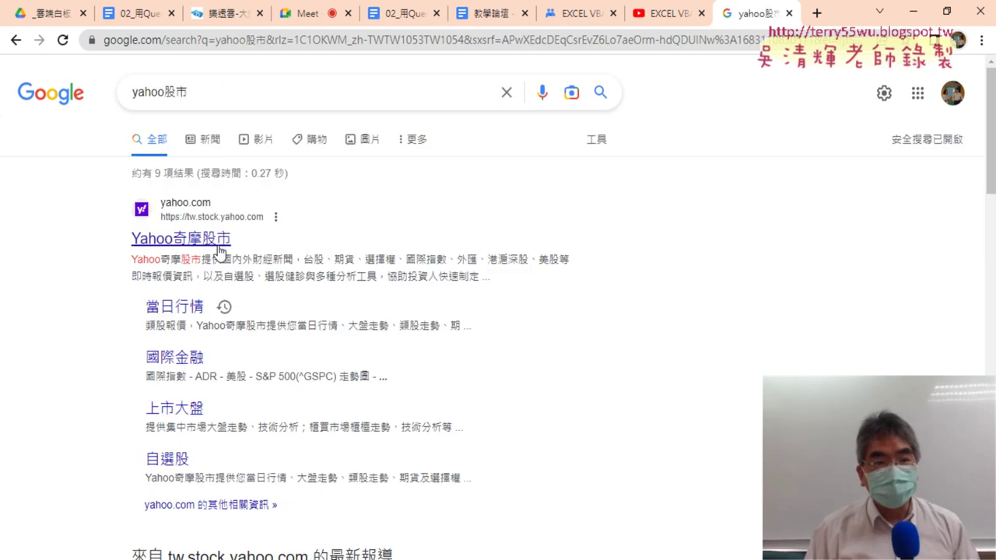
- Open Yahoo奇摩股市, dismiss the VIP popup, and browse the market index and stock-code lookup
{"action": "left_click", "coordinate": [219, 250]}
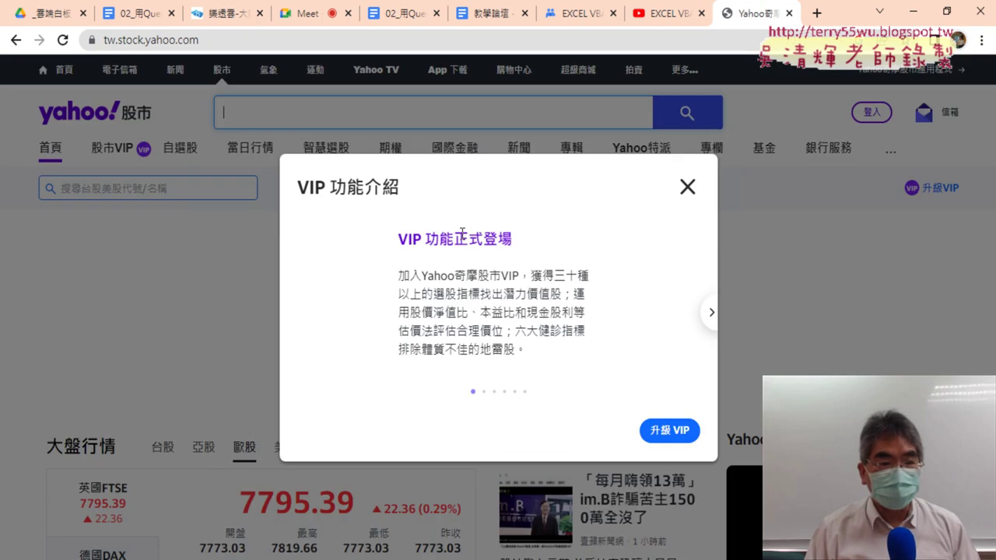
{"action": "left_click", "coordinate": [687, 150]}
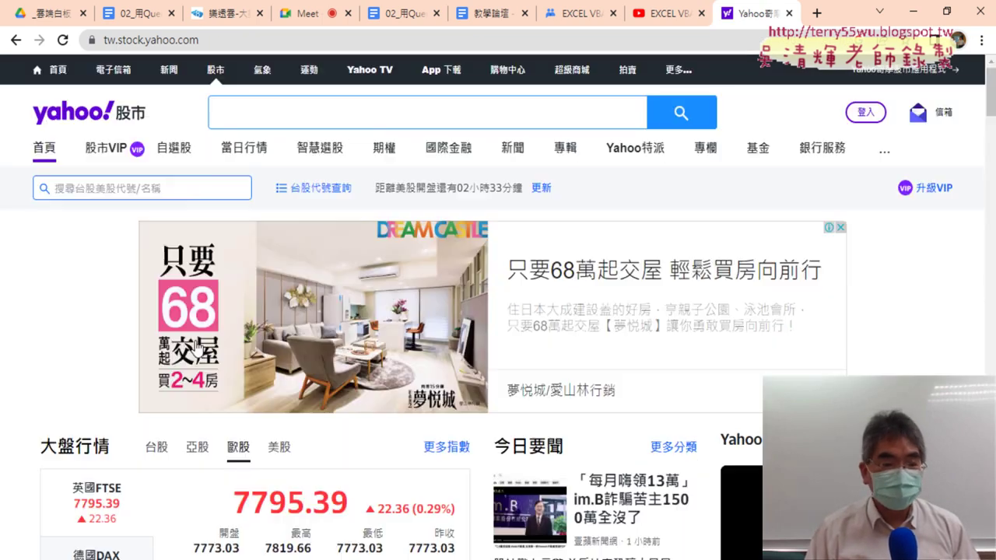
{"action": "mouse_move", "coordinate": [260, 154]}
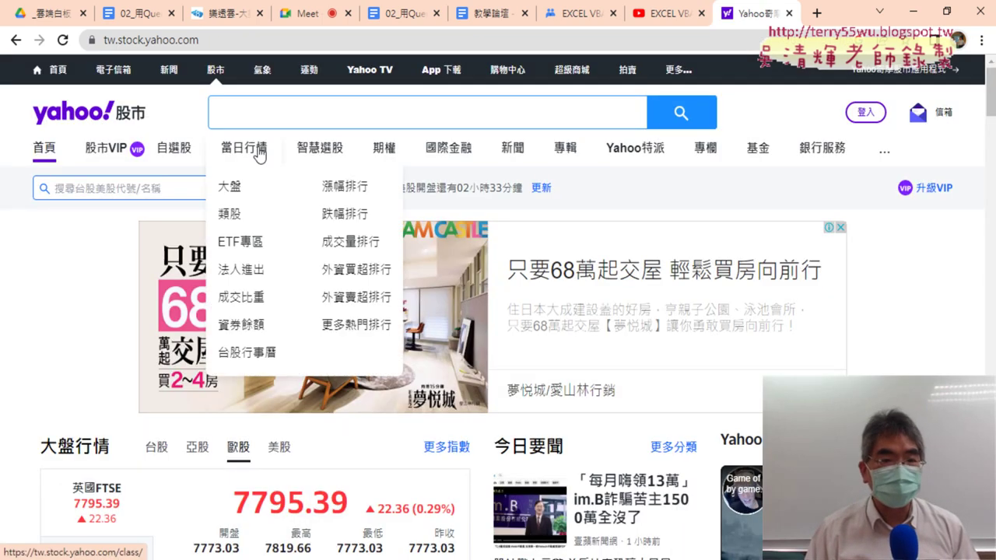
{"action": "left_click", "coordinate": [231, 187]}
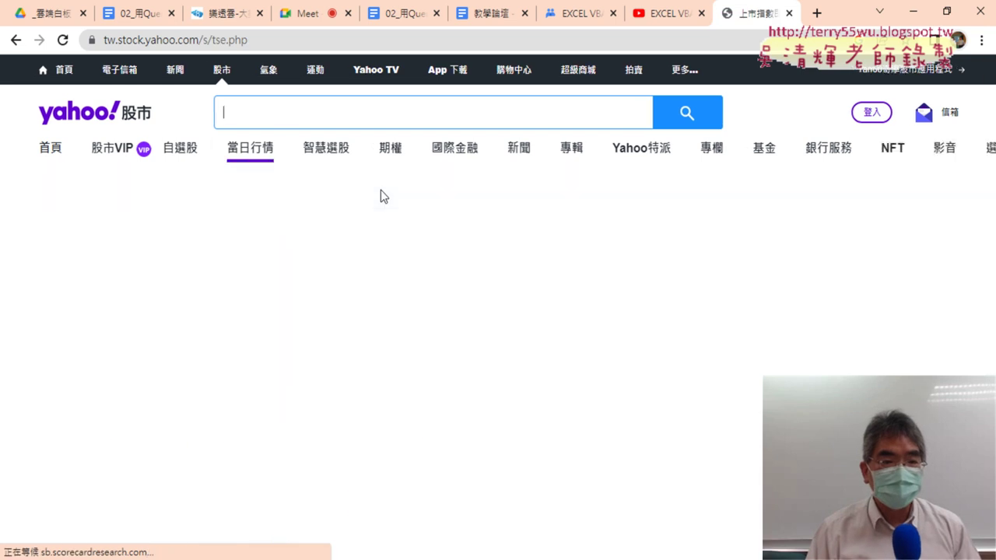
{"action": "scroll", "coordinate": [379, 213], "scroll_direction": "down", "scroll_amount": 2}
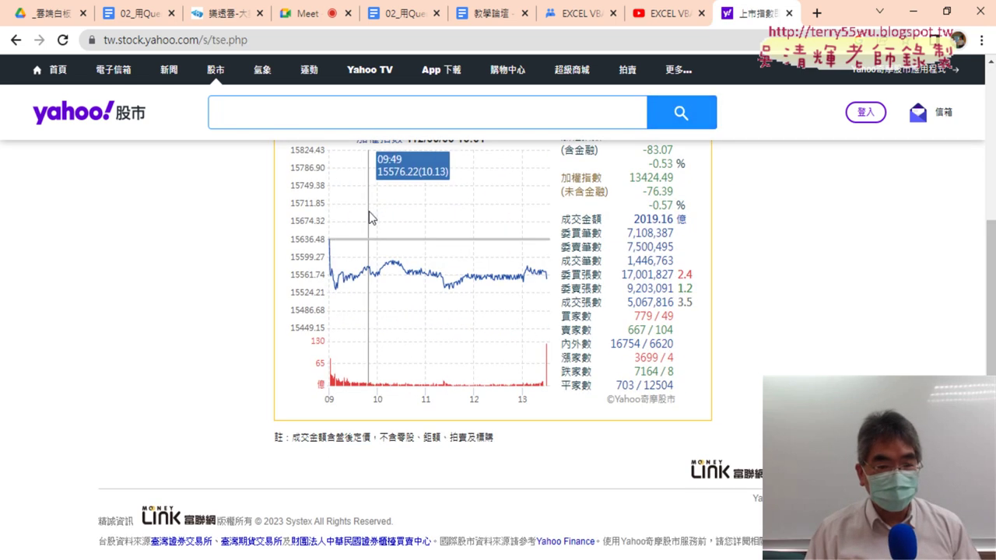
{"action": "scroll", "coordinate": [241, 223], "scroll_direction": "up", "scroll_amount": 3}
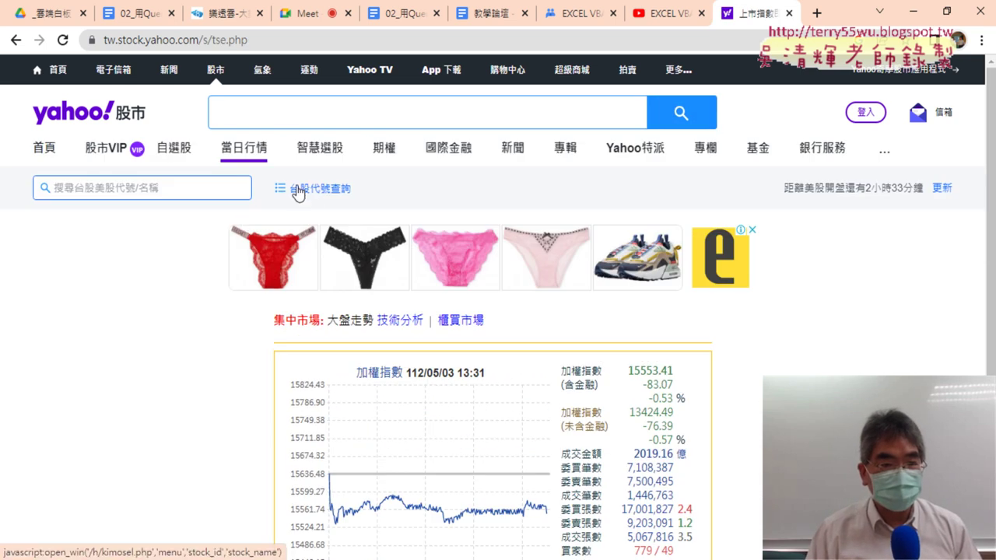
{"action": "left_click", "coordinate": [284, 187]}
{"action": "left_click", "coordinate": [458, 14]}
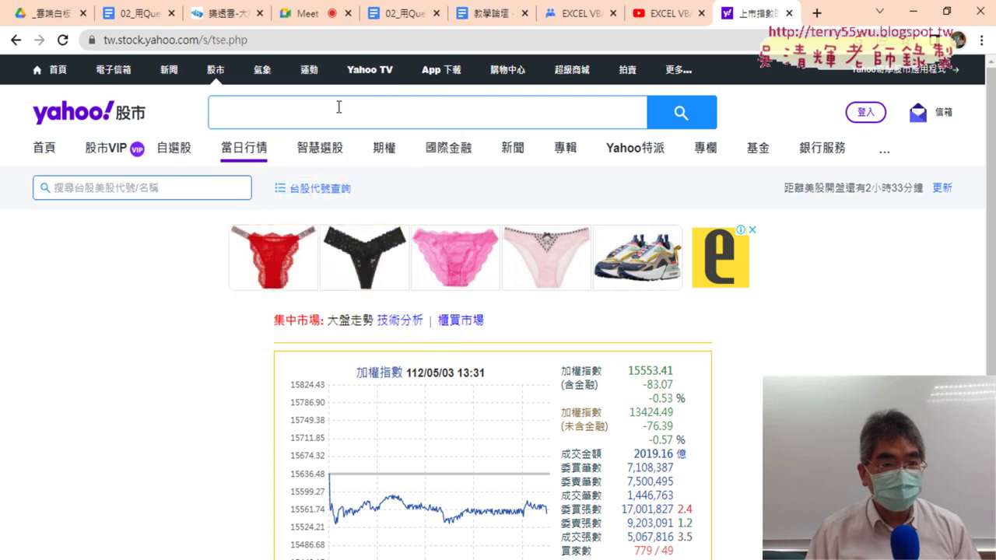
- Browse the sector stocks pages from cement to the 食品 food-sector index chart
{"action": "mouse_move", "coordinate": [237, 150]}
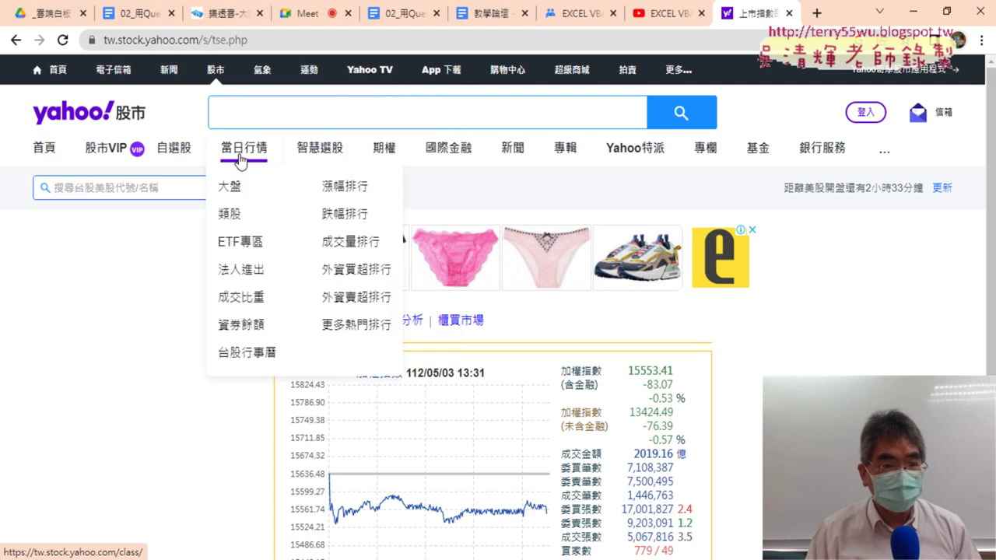
{"action": "left_click", "coordinate": [231, 214]}
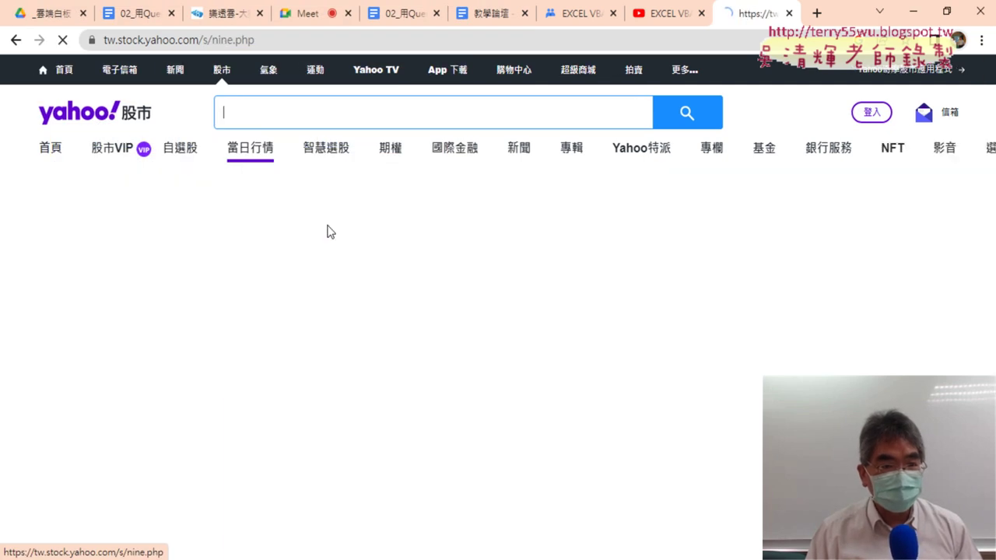
{"action": "left_click", "coordinate": [235, 365]}
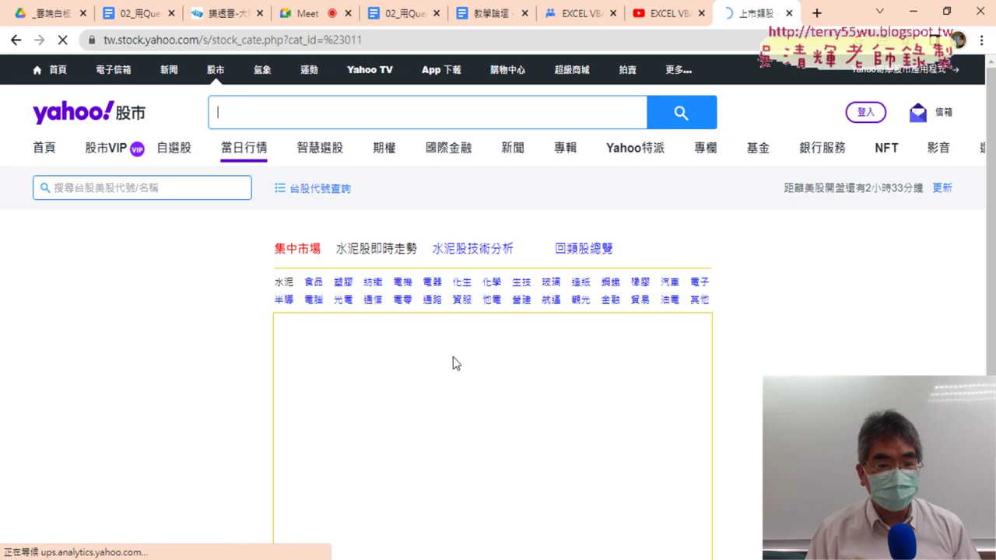
{"action": "scroll", "coordinate": [391, 349], "scroll_direction": "down", "scroll_amount": 2}
{"action": "scroll", "coordinate": [392, 350], "scroll_direction": "down", "scroll_amount": 2}
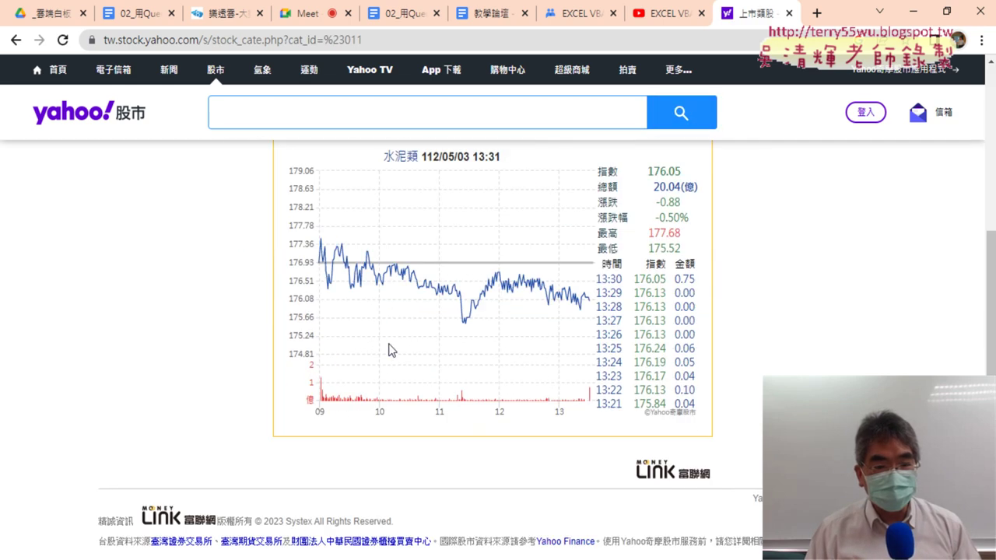
{"action": "scroll", "coordinate": [389, 347], "scroll_direction": "up", "scroll_amount": 4}
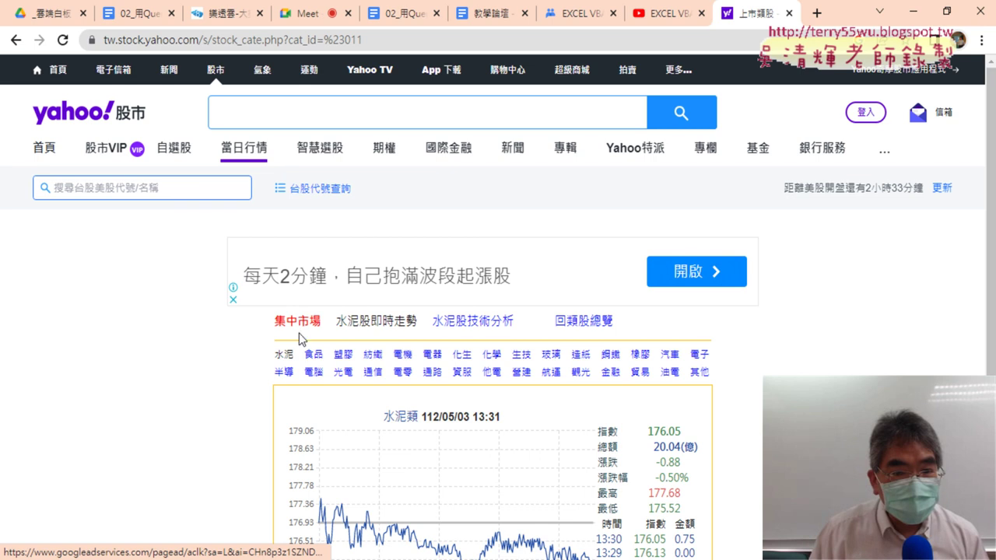
{"action": "left_click", "coordinate": [312, 356]}
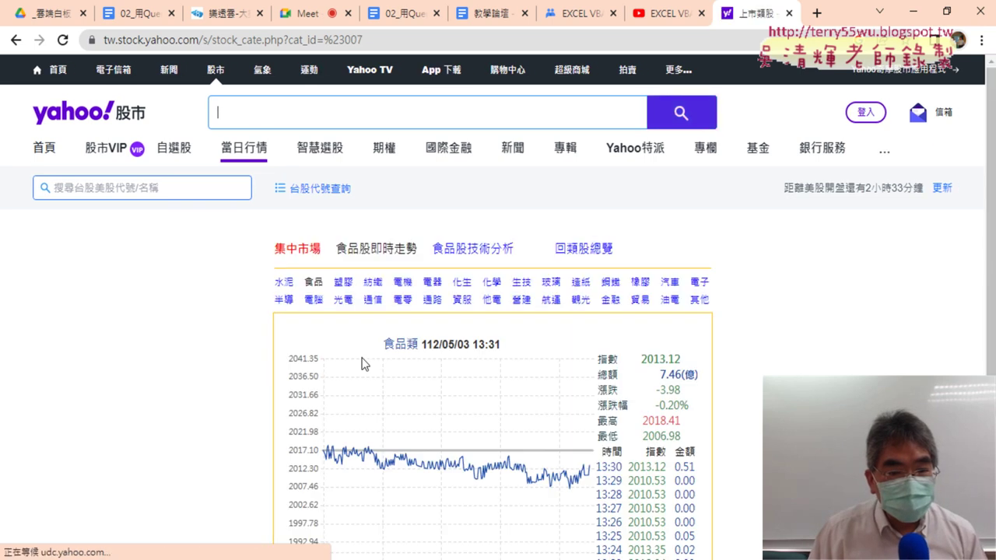
{"action": "scroll", "coordinate": [641, 365], "scroll_direction": "down", "scroll_amount": 3}
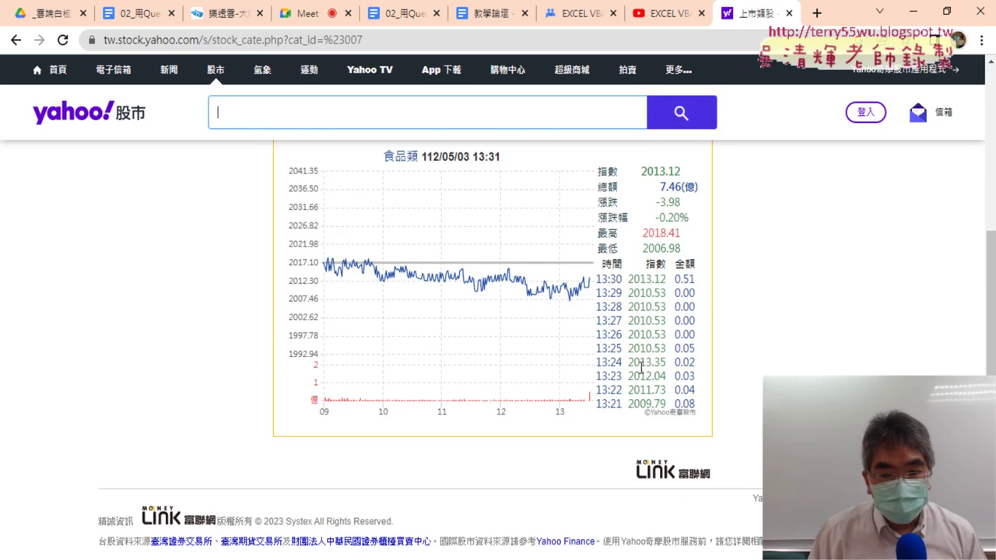
{"action": "scroll", "coordinate": [641, 365], "scroll_direction": "up", "scroll_amount": 3}
- Return to the Yahoo stock homepage and look over its 大盤行情 market overview
{"action": "mouse_move", "coordinate": [246, 152]}
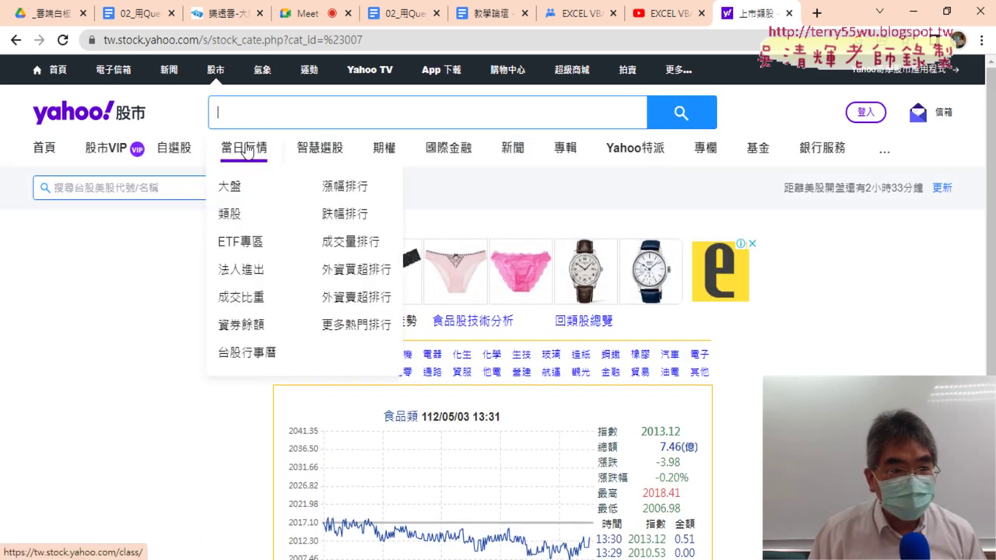
{"action": "left_click", "coordinate": [50, 156]}
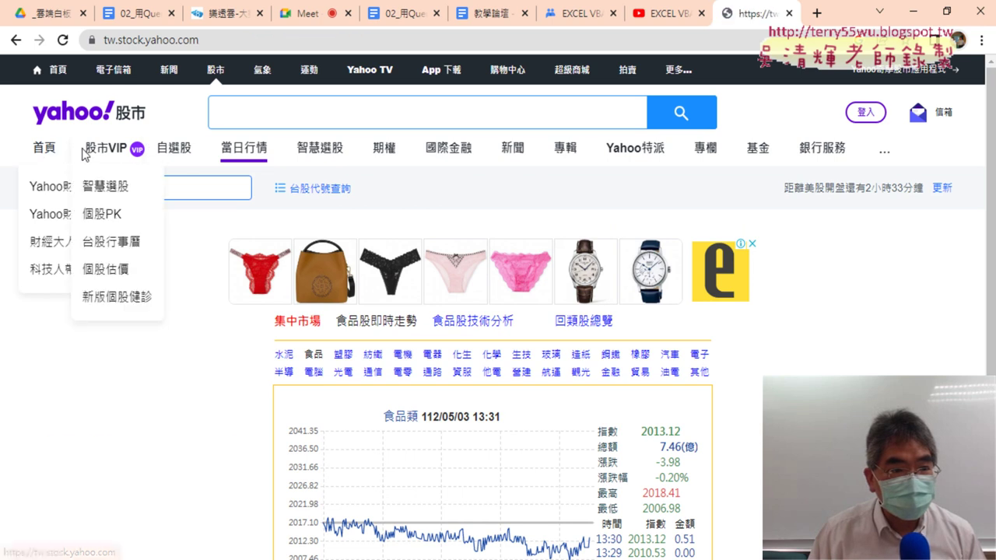
{"action": "scroll", "coordinate": [107, 169], "scroll_direction": "down", "scroll_amount": 1}
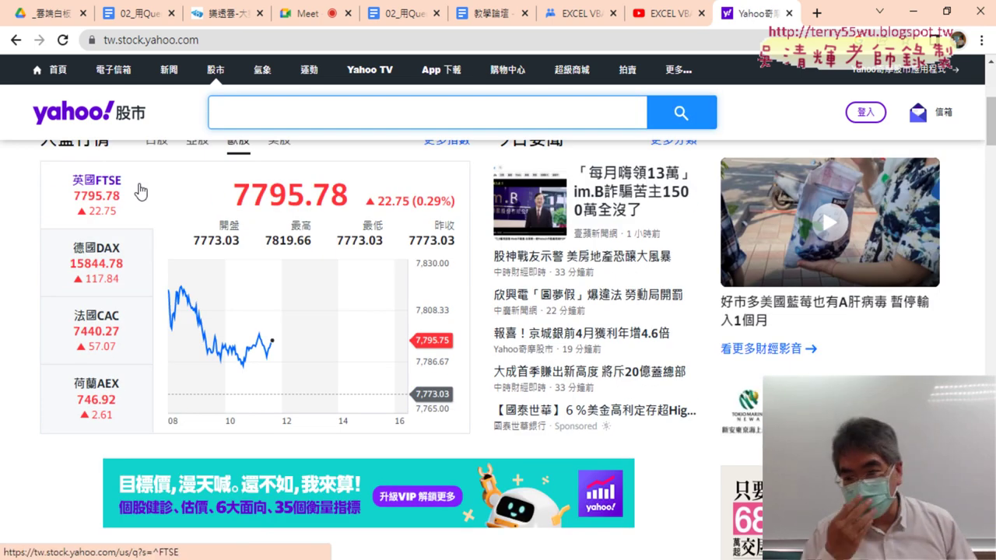
{"action": "scroll", "coordinate": [148, 191], "scroll_direction": "up", "scroll_amount": 2}
{"action": "scroll", "coordinate": [202, 201], "scroll_direction": "up", "scroll_amount": 2}
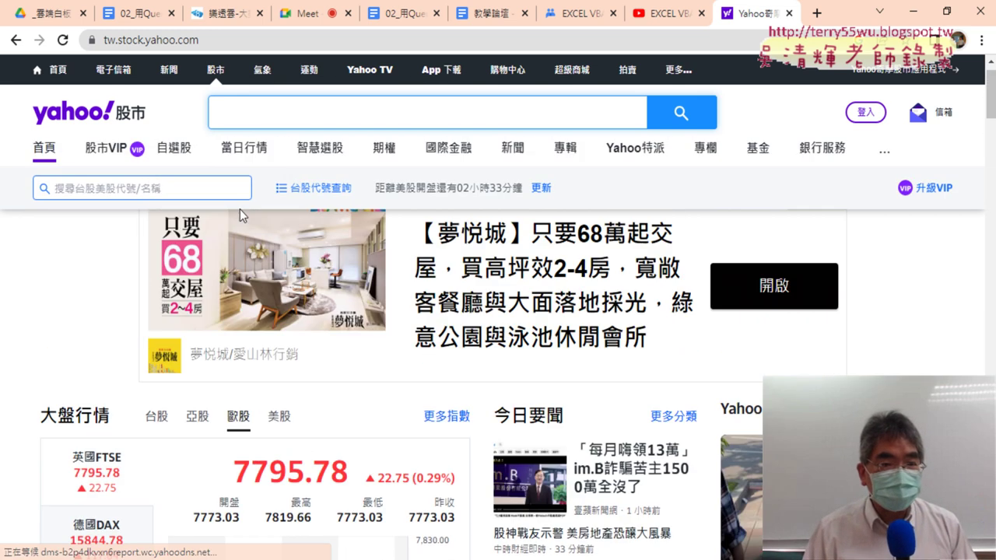
{"action": "mouse_move", "coordinate": [238, 159]}
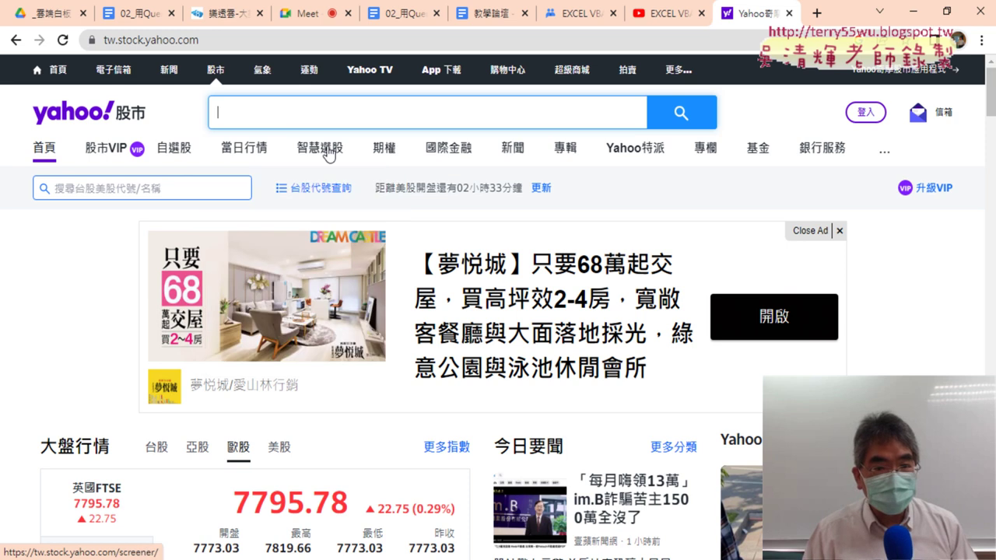
{"action": "mouse_move", "coordinate": [586, 158]}
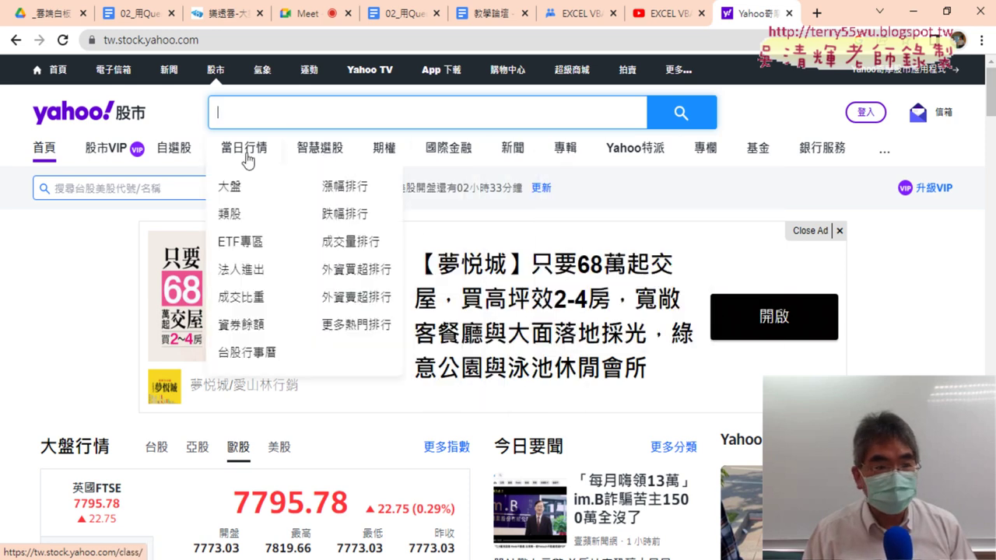
{"action": "scroll", "coordinate": [39, 247], "scroll_direction": "down", "scroll_amount": 3}
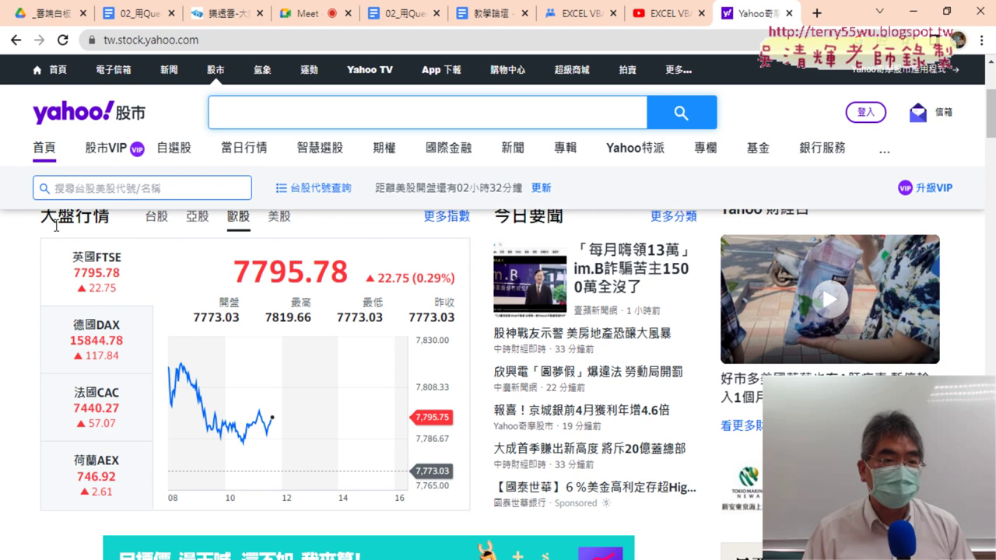
- Open DevTools via 檢查, close the Yahoo tab, and switch back to the 樂透雲 draw-history tab
{"action": "right_click", "coordinate": [38, 235]}
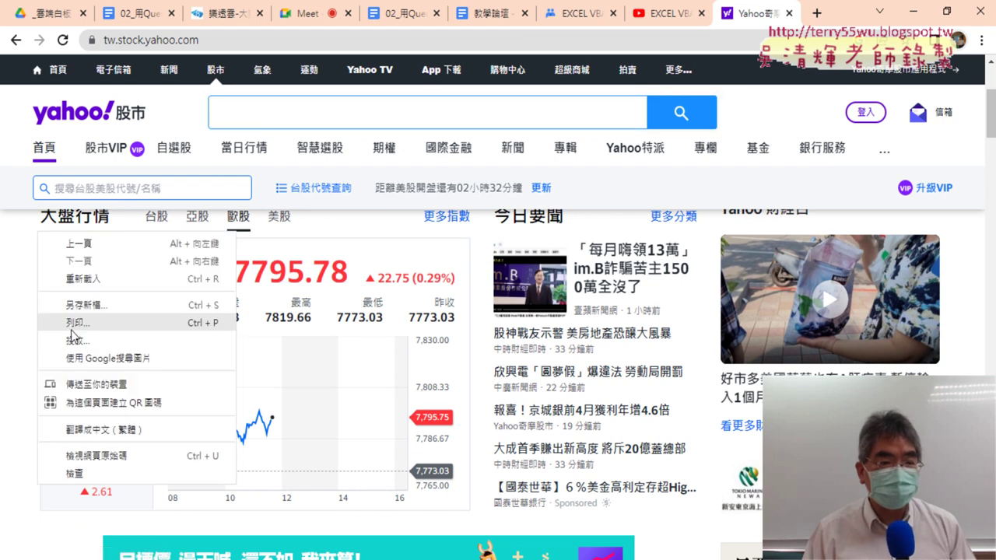
{"action": "left_click", "coordinate": [89, 472]}
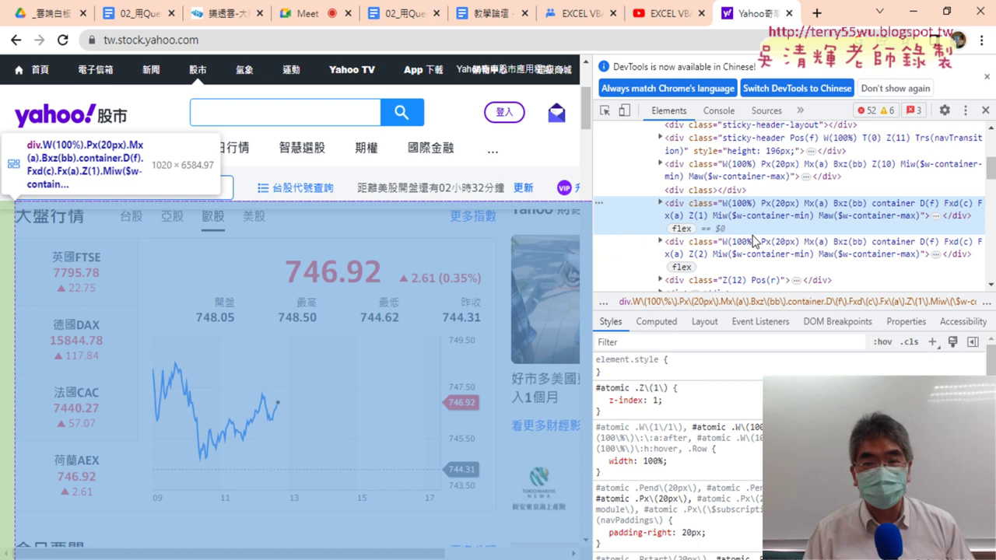
{"action": "scroll", "coordinate": [753, 233], "scroll_direction": "up", "scroll_amount": 1}
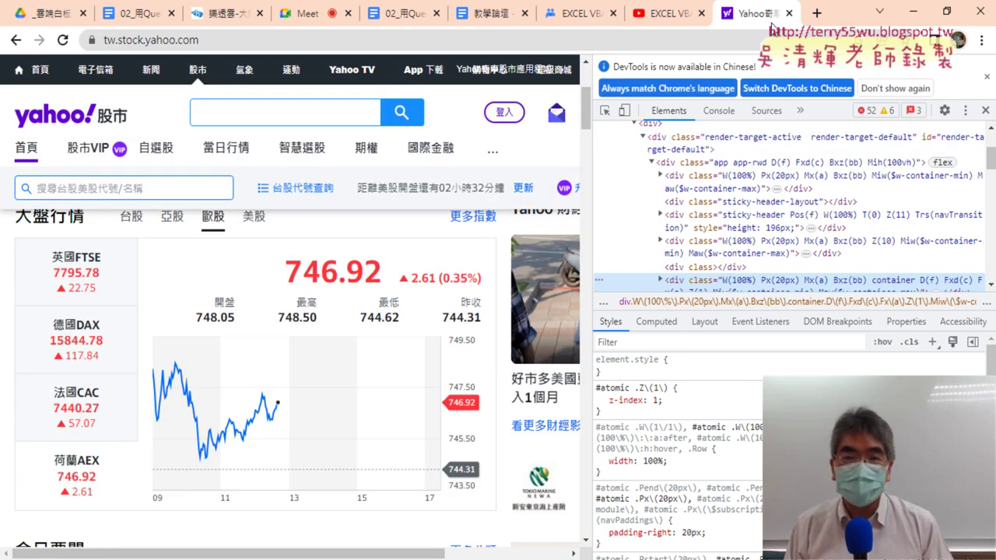
{"action": "left_click", "coordinate": [788, 13]}
{"action": "left_click", "coordinate": [237, 14]}
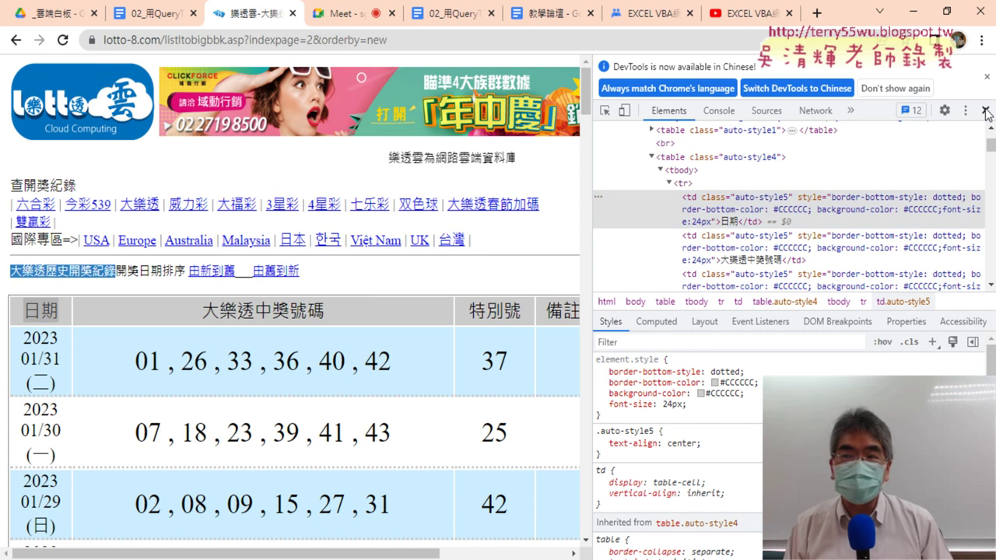
- Close DevTools and return to the QueryTables lesson, briefly checking the course files in Google Drive
{"action": "key", "text": "F12"}
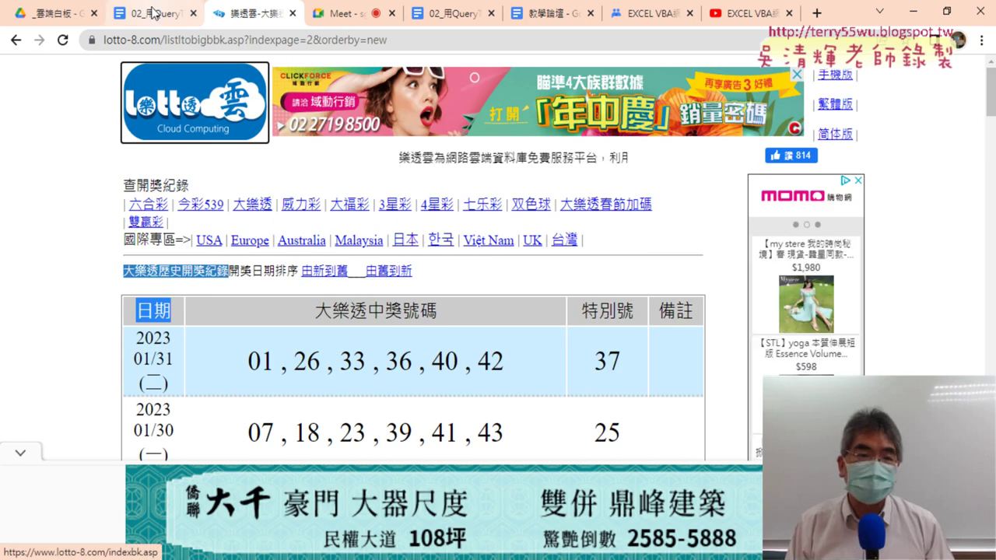
{"action": "left_click", "coordinate": [152, 21]}
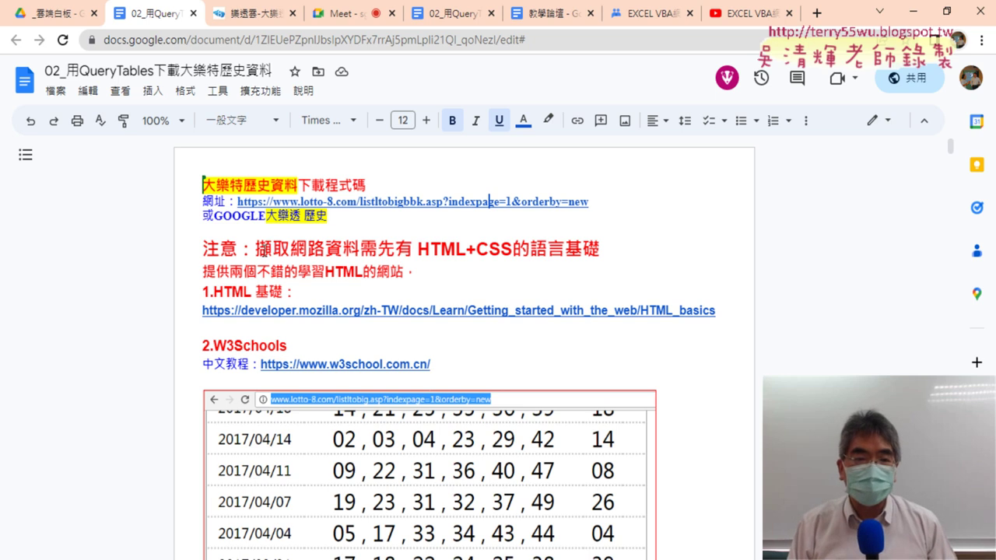
{"action": "left_click", "coordinate": [56, 13]}
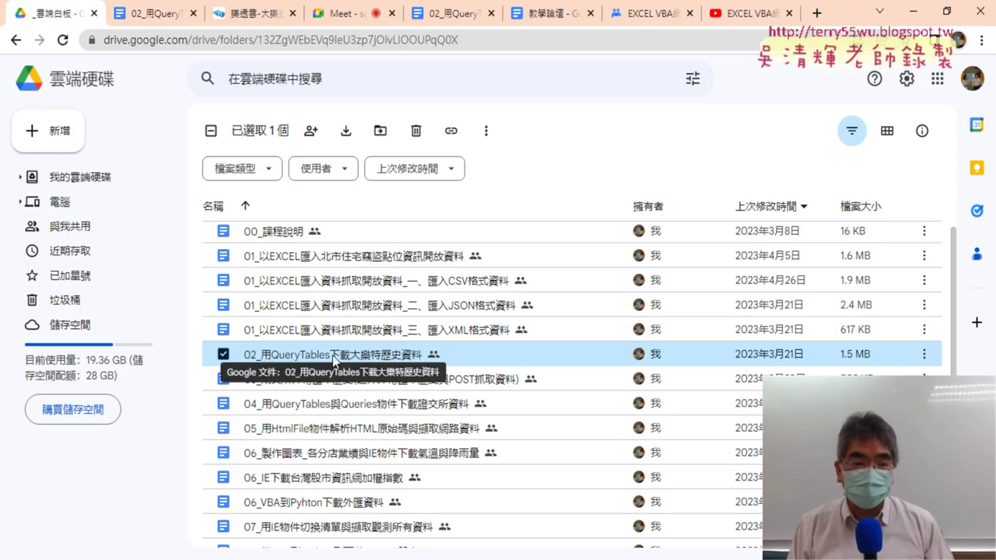
{"action": "left_click", "coordinate": [142, 14]}
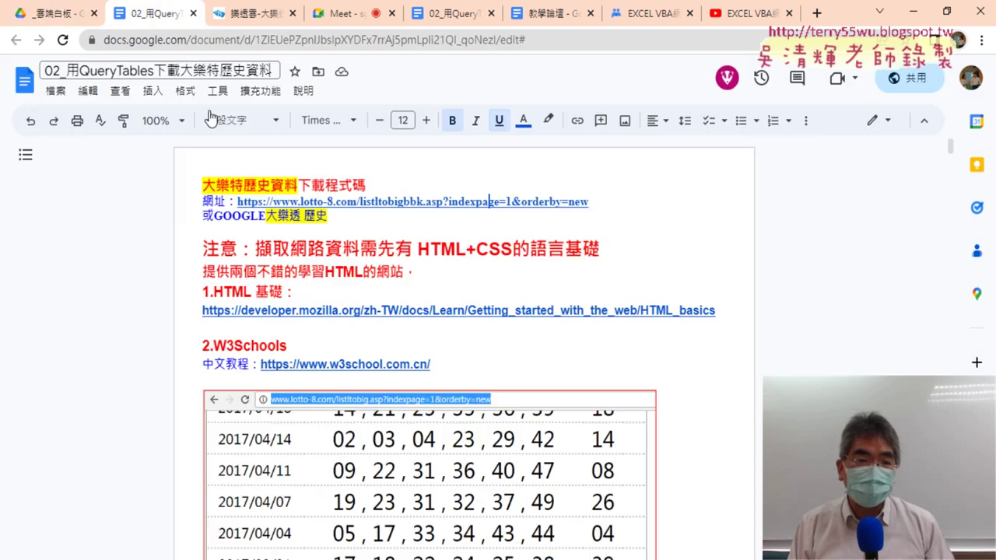
- Highlight the HTML 基礎 heading and follow its developer.mozilla.org link to MDN
{"action": "left_click_drag", "start_coordinate": [418, 249], "coordinate": [467, 249]}
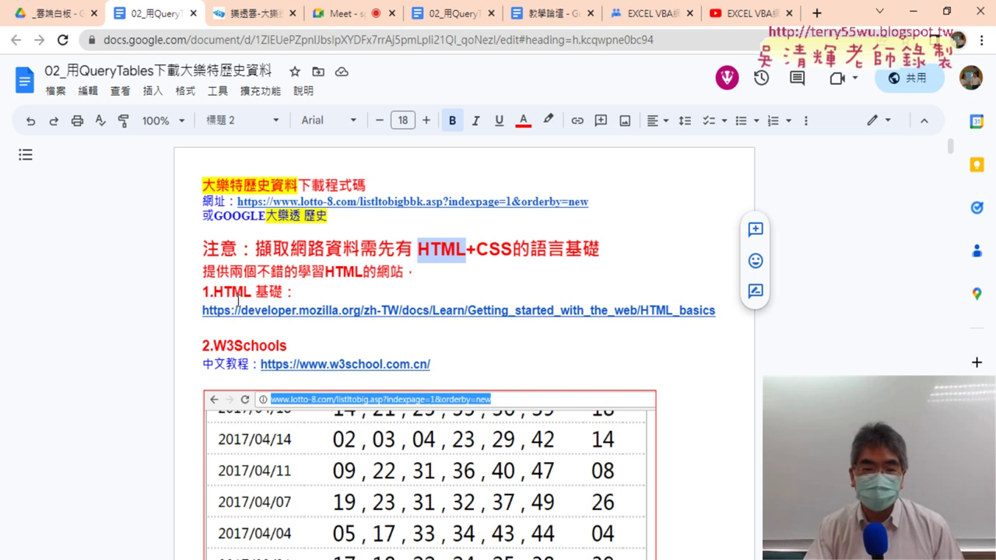
{"action": "left_click_drag", "start_coordinate": [211, 292], "coordinate": [296, 294]}
{"action": "left_click", "coordinate": [350, 311]}
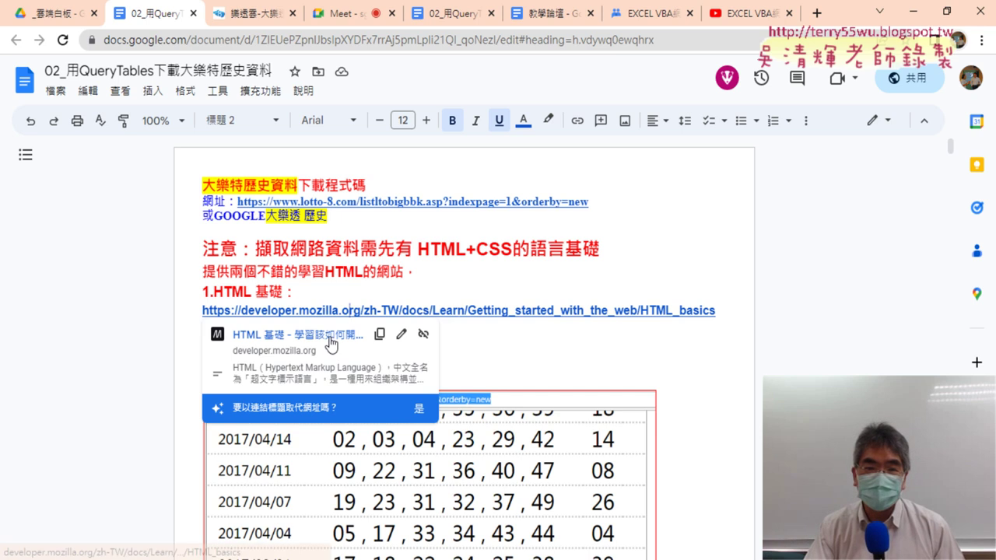
{"action": "left_click", "coordinate": [328, 336]}
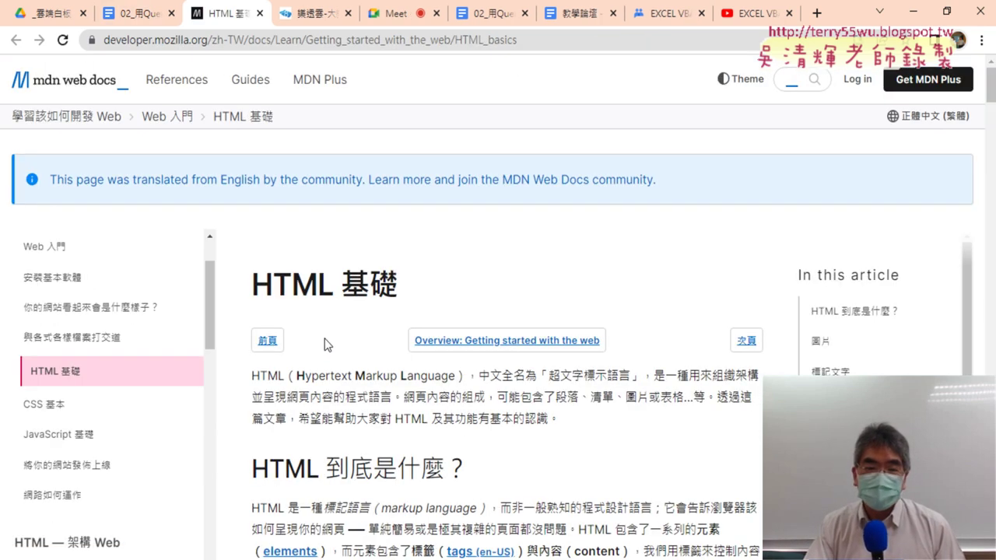
- Highlight 'Hypertext Markup Language' and read through MDN's element and attribute sections, then return to the lesson
{"action": "scroll", "coordinate": [326, 344], "scroll_direction": "down", "scroll_amount": 3}
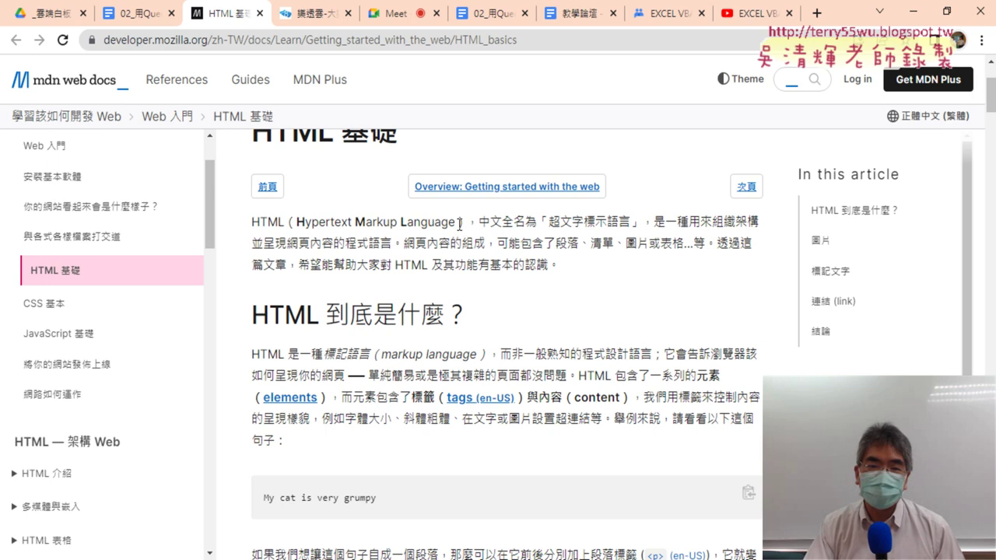
{"action": "left_click_drag", "start_coordinate": [460, 223], "coordinate": [296, 222]}
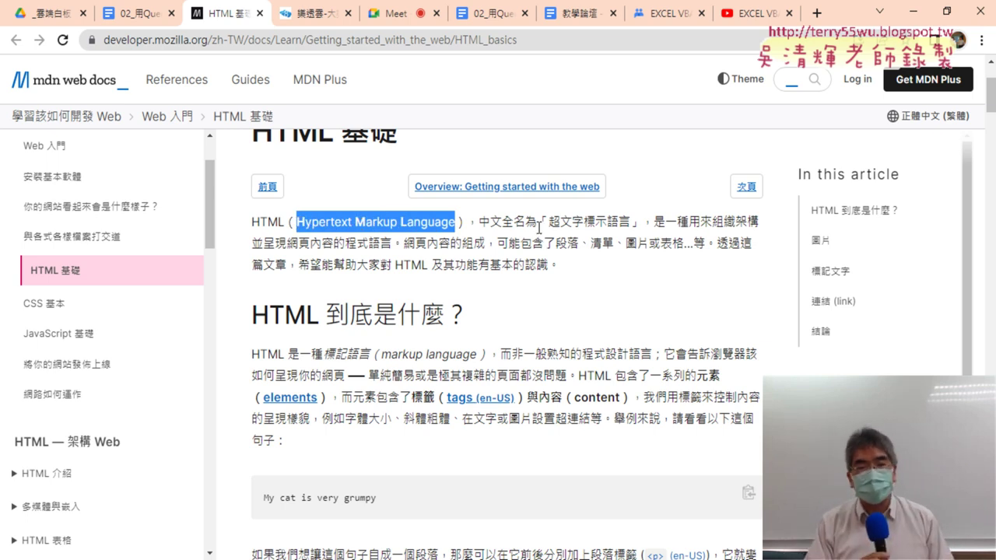
{"action": "scroll", "coordinate": [557, 223], "scroll_direction": "down", "scroll_amount": 7}
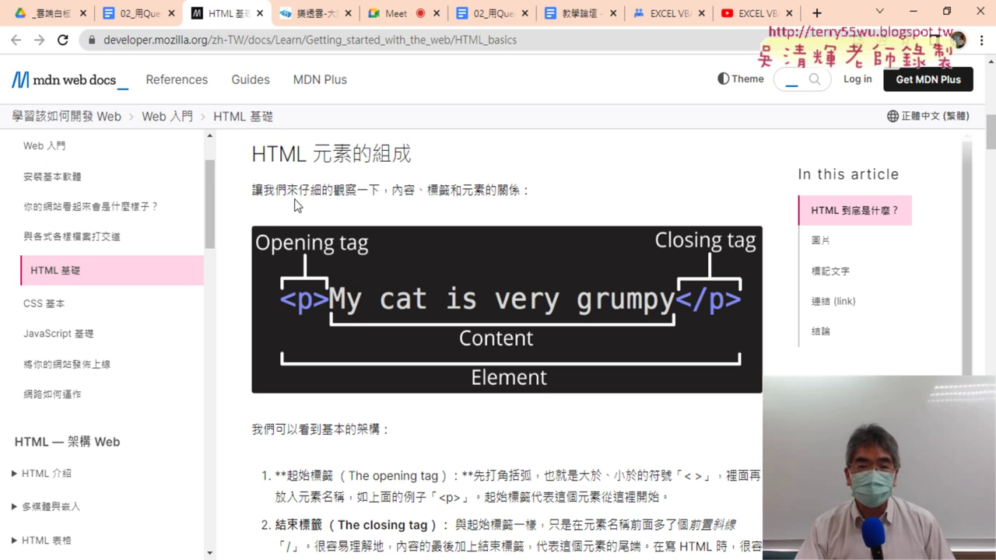
{"action": "scroll", "coordinate": [388, 319], "scroll_direction": "down", "scroll_amount": 4}
{"action": "scroll", "coordinate": [393, 319], "scroll_direction": "down", "scroll_amount": 3}
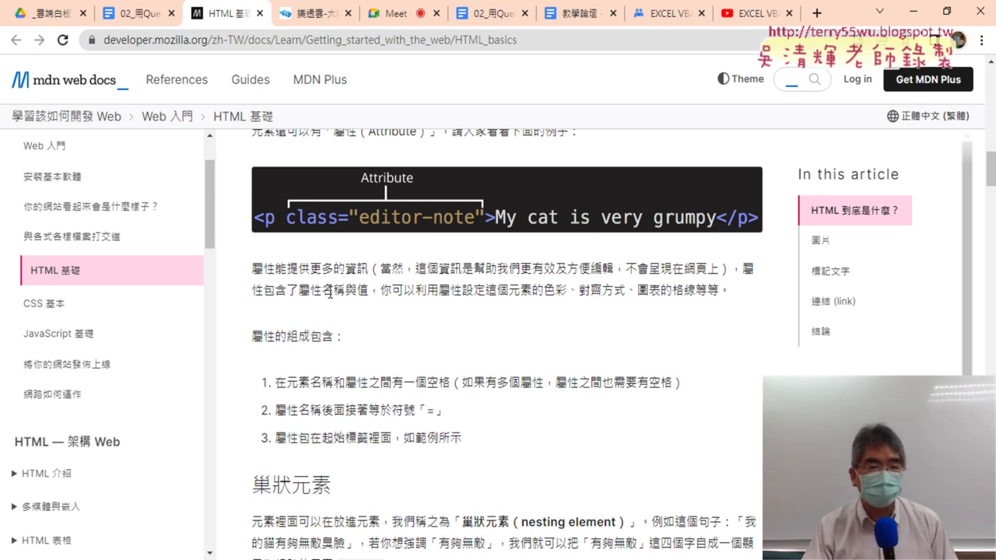
{"action": "left_click", "coordinate": [145, 23]}
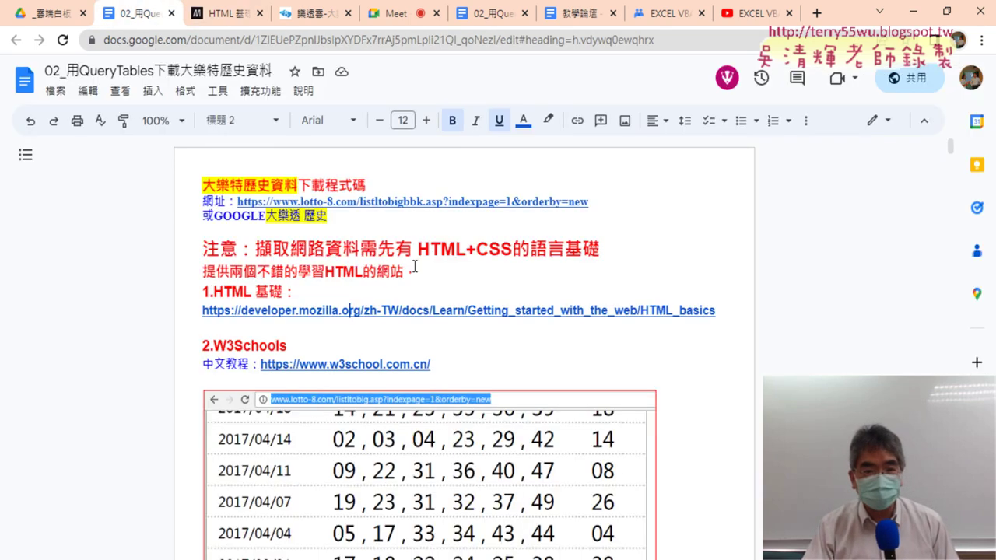
- Scroll to 範例程式碼 and select the sample code from 'Sub 大樂透下載()' through 'End Sub'
{"action": "scroll", "coordinate": [485, 300], "scroll_direction": "down", "scroll_amount": 2}
{"action": "scroll", "coordinate": [369, 287], "scroll_direction": "down", "scroll_amount": 3}
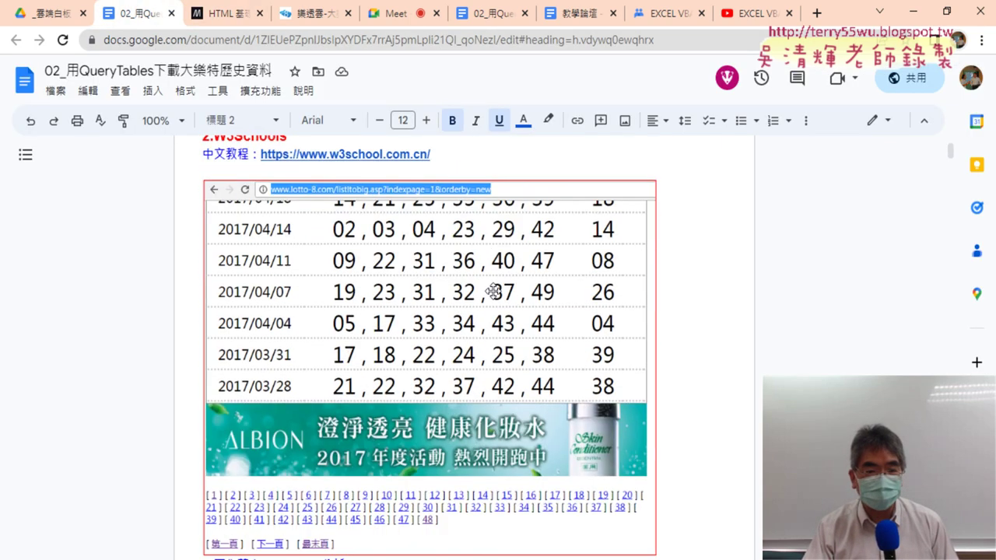
{"action": "scroll", "coordinate": [492, 289], "scroll_direction": "down", "scroll_amount": 4}
{"action": "scroll", "coordinate": [491, 289], "scroll_direction": "down", "scroll_amount": 2}
{"action": "scroll", "coordinate": [492, 291], "scroll_direction": "down", "scroll_amount": 2}
{"action": "scroll", "coordinate": [492, 290], "scroll_direction": "down", "scroll_amount": 5}
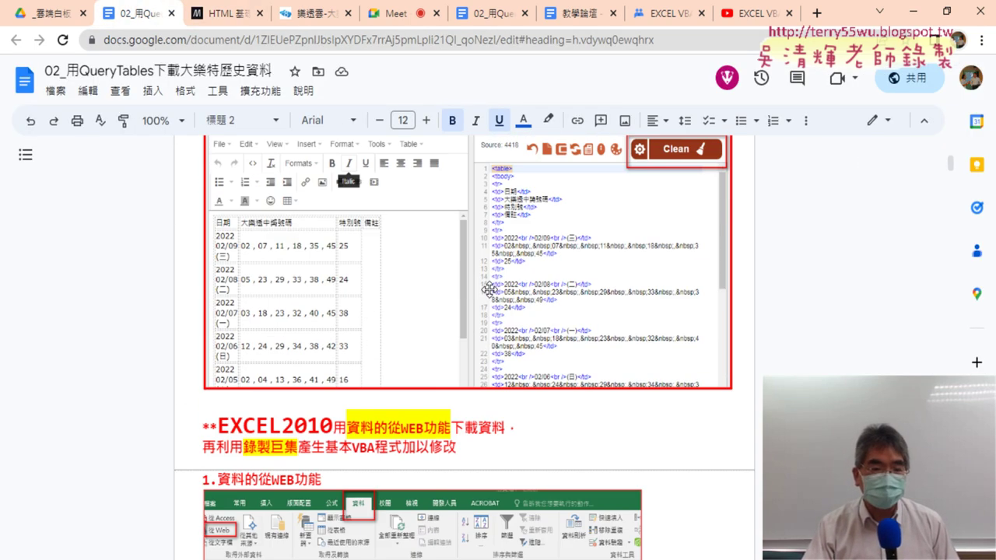
{"action": "scroll", "coordinate": [491, 290], "scroll_direction": "down", "scroll_amount": 2}
{"action": "scroll", "coordinate": [490, 290], "scroll_direction": "down", "scroll_amount": 2}
{"action": "scroll", "coordinate": [488, 290], "scroll_direction": "down", "scroll_amount": 3}
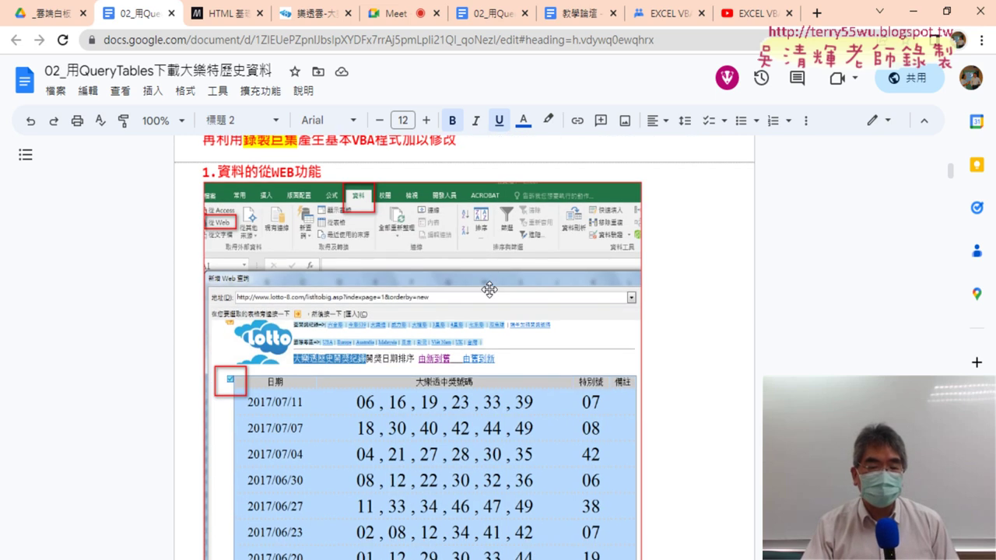
{"action": "scroll", "coordinate": [485, 289], "scroll_direction": "down", "scroll_amount": 4}
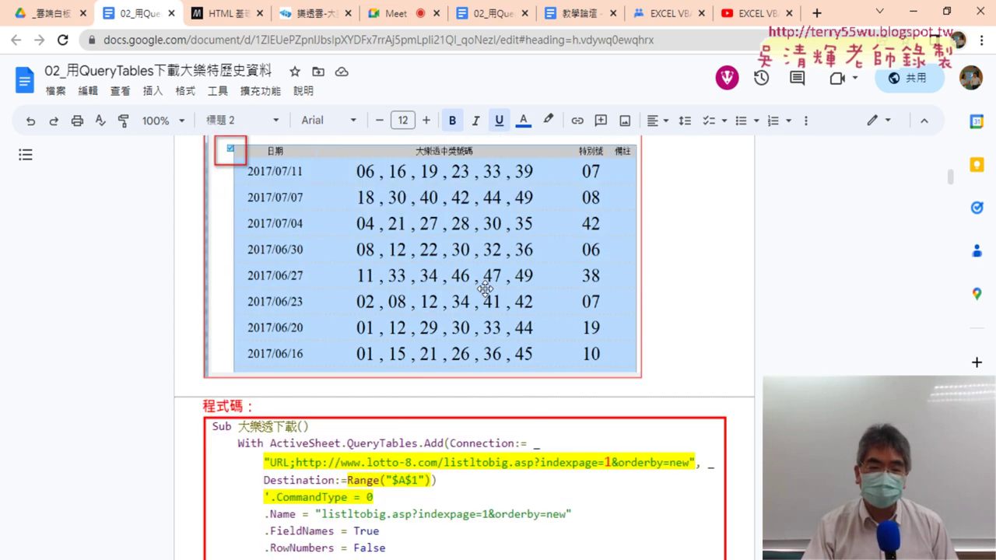
{"action": "scroll", "coordinate": [485, 289], "scroll_direction": "down", "scroll_amount": 5}
{"action": "scroll", "coordinate": [485, 288], "scroll_direction": "down", "scroll_amount": 6}
{"action": "scroll", "coordinate": [486, 290], "scroll_direction": "down", "scroll_amount": 5}
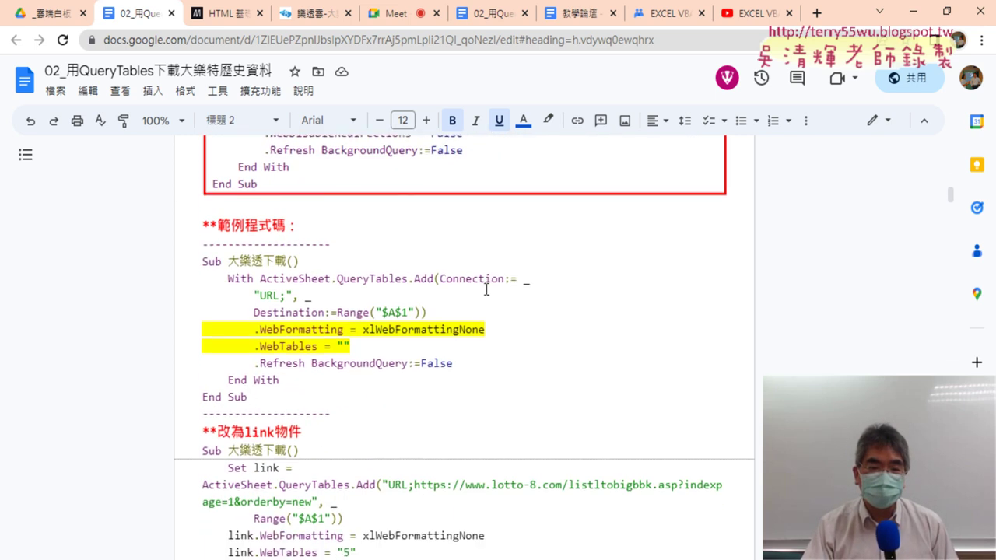
{"action": "scroll", "coordinate": [485, 288], "scroll_direction": "down", "scroll_amount": 1}
{"action": "scroll", "coordinate": [402, 289], "scroll_direction": "up", "scroll_amount": 1}
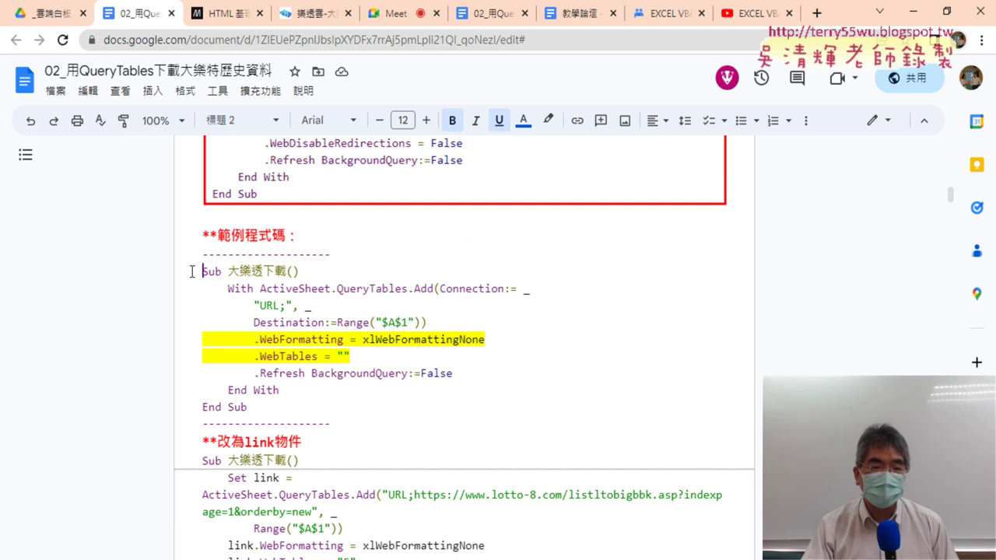
{"action": "left_click_drag", "start_coordinate": [195, 272], "coordinate": [307, 406]}
{"action": "key", "text": "ctrl+c"}
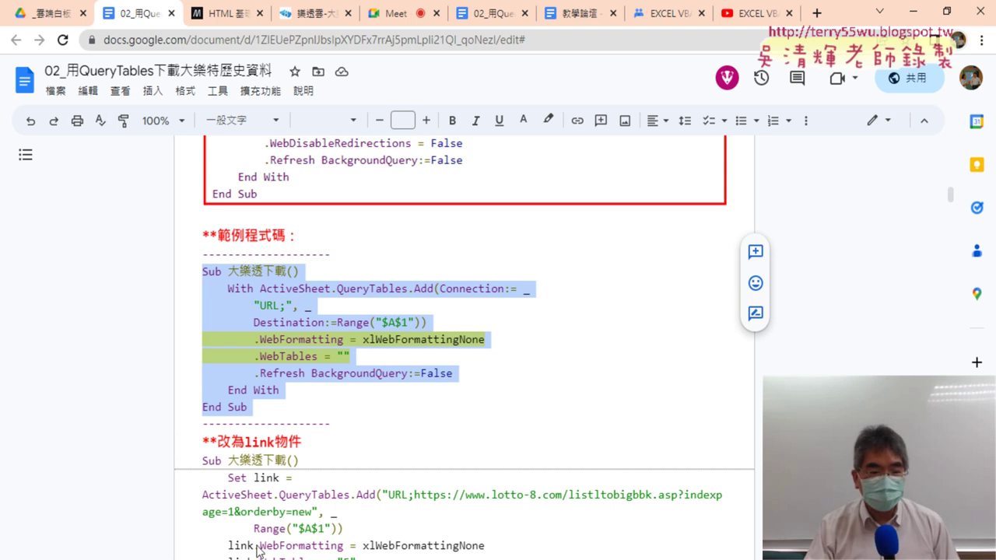
{"action": "key", "text": "alt+Tab"}
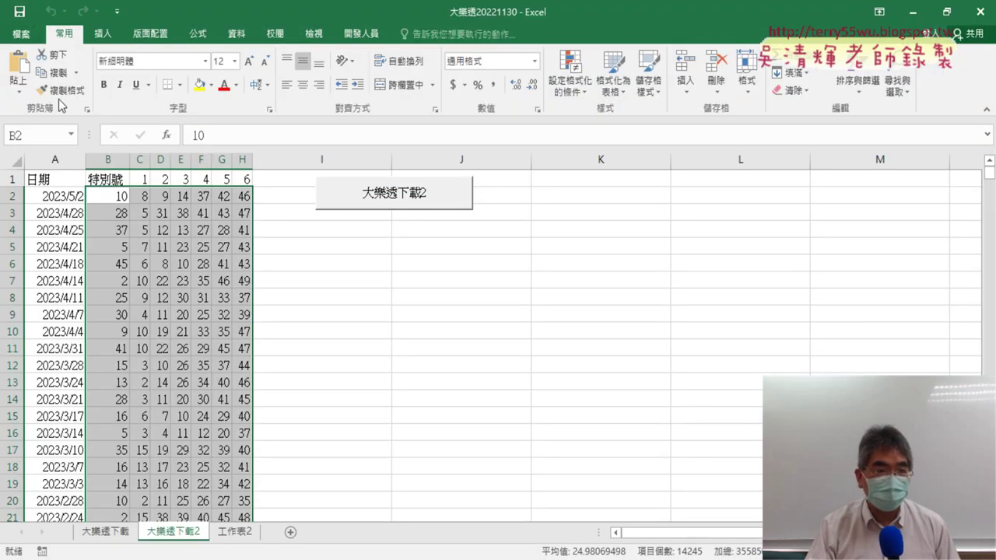
- Create a new blank workbook and open the Visual Basic editor
{"action": "left_click", "coordinate": [23, 37]}
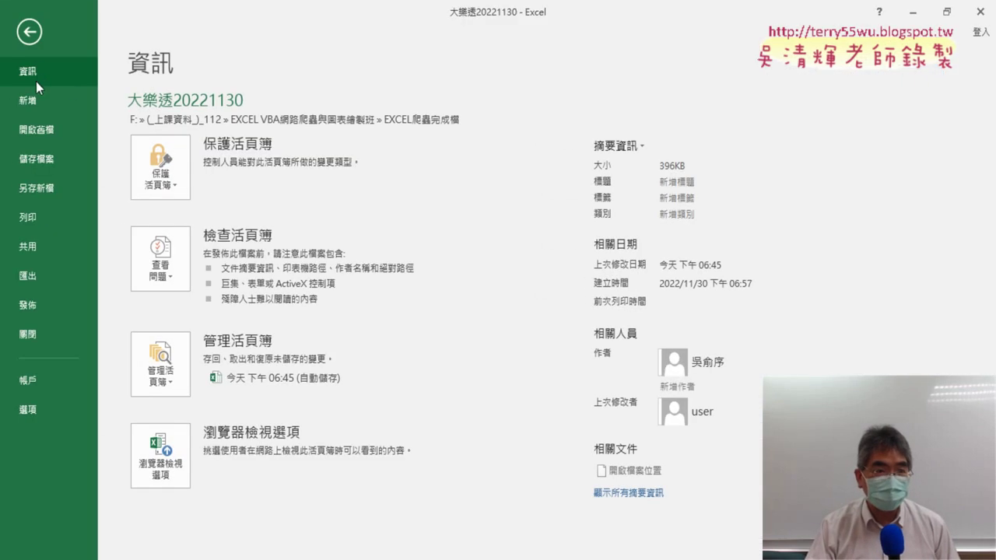
{"action": "left_click", "coordinate": [47, 100]}
{"action": "left_click", "coordinate": [210, 225]}
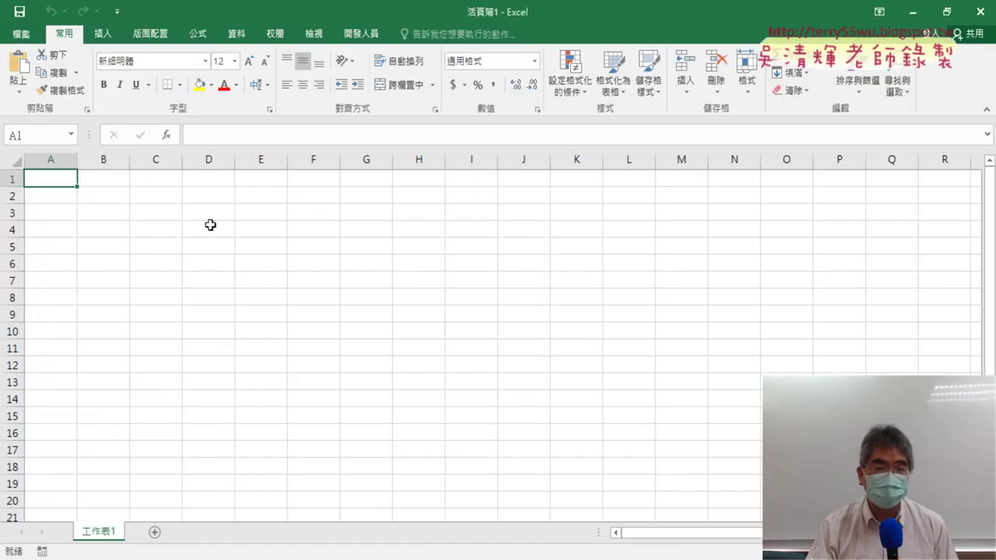
{"action": "left_click", "coordinate": [361, 34]}
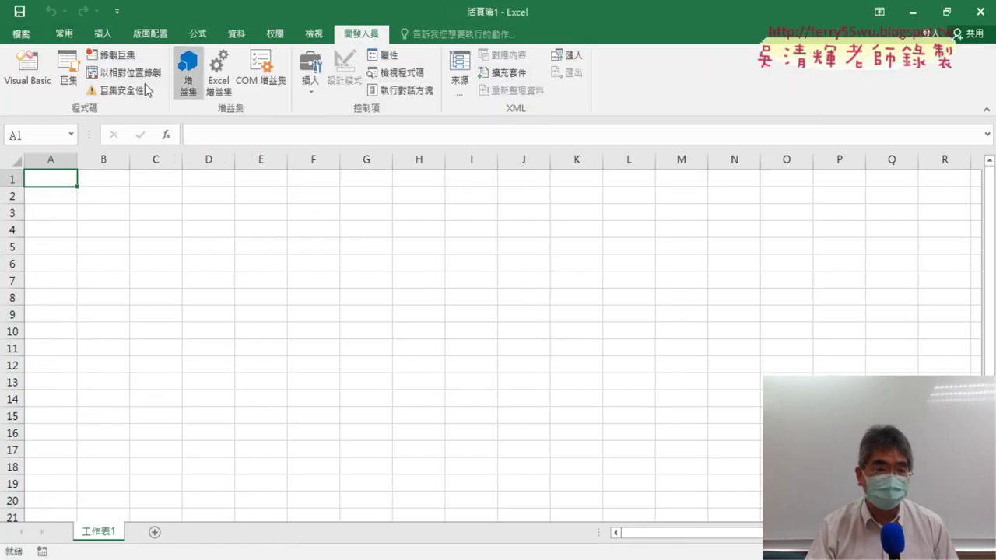
{"action": "left_click", "coordinate": [19, 73]}
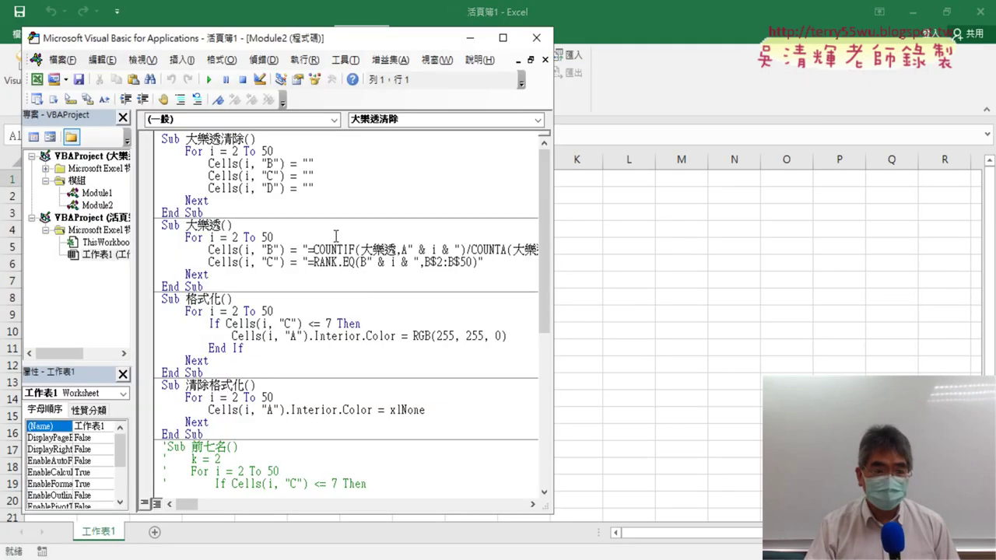
- Close the 大樂透20221130 workbook without saving its changes
{"action": "left_click", "coordinate": [156, 553]}
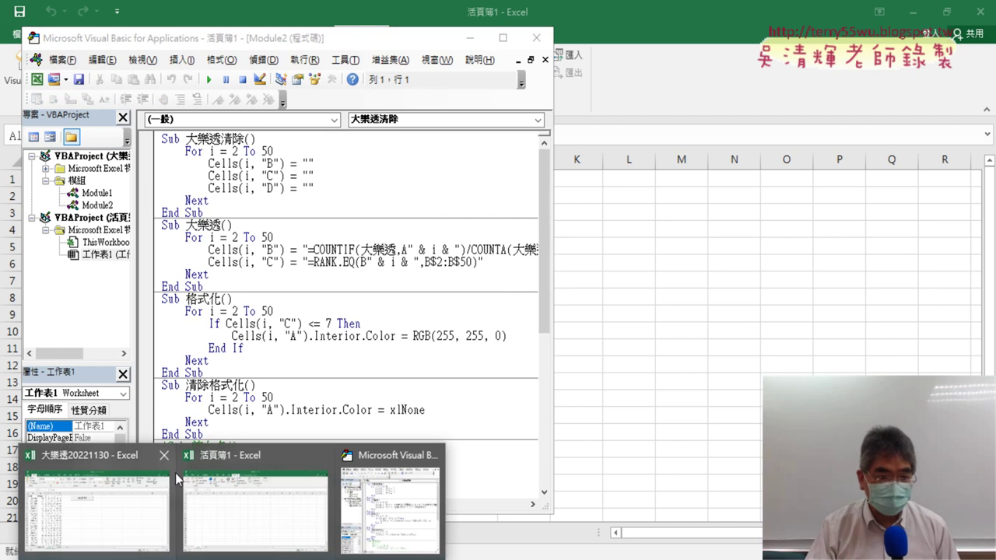
{"action": "left_click", "coordinate": [163, 455]}
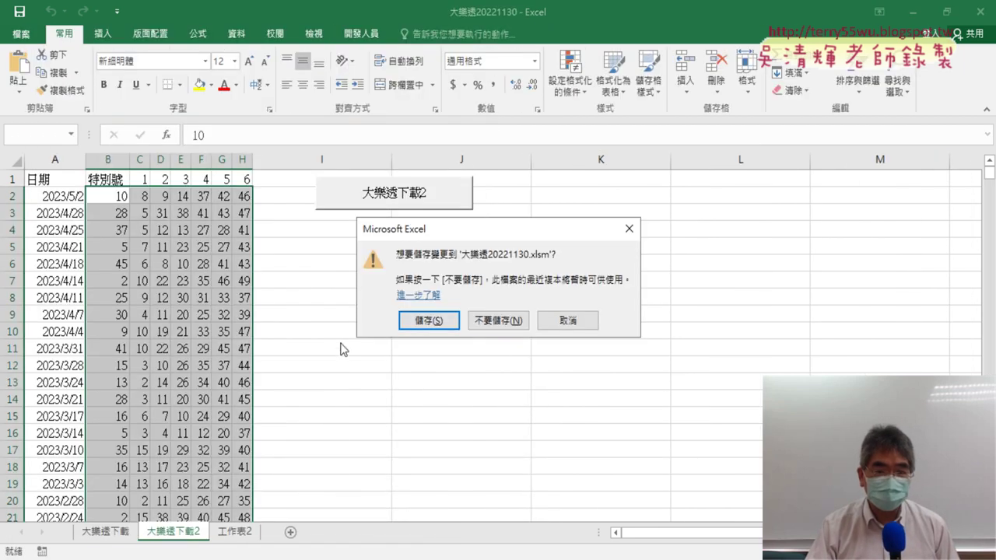
{"action": "left_click", "coordinate": [498, 320]}
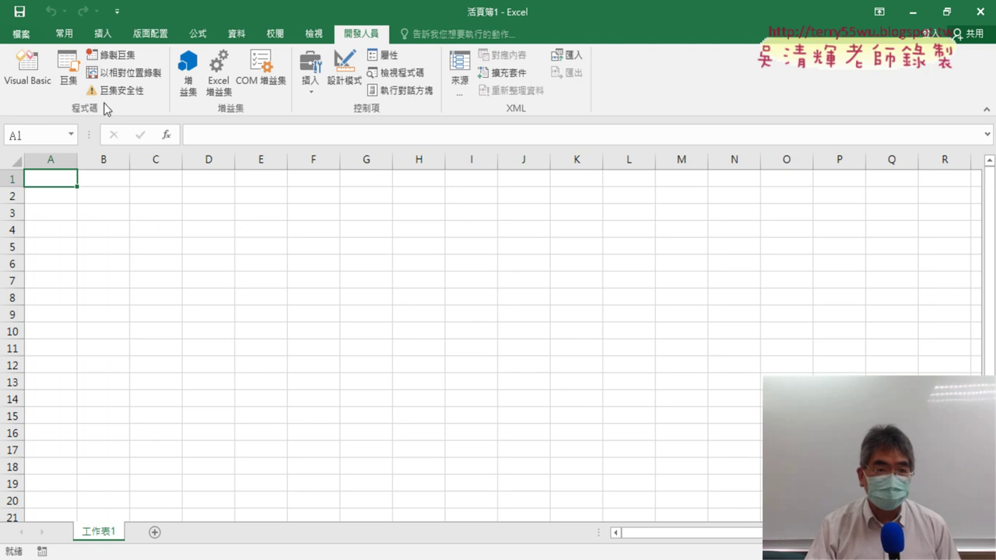
- Insert an empty Module1 under 工作表1 in the new workbook's VBA project
{"action": "left_click", "coordinate": [43, 82]}
{"action": "right_click", "coordinate": [106, 192]}
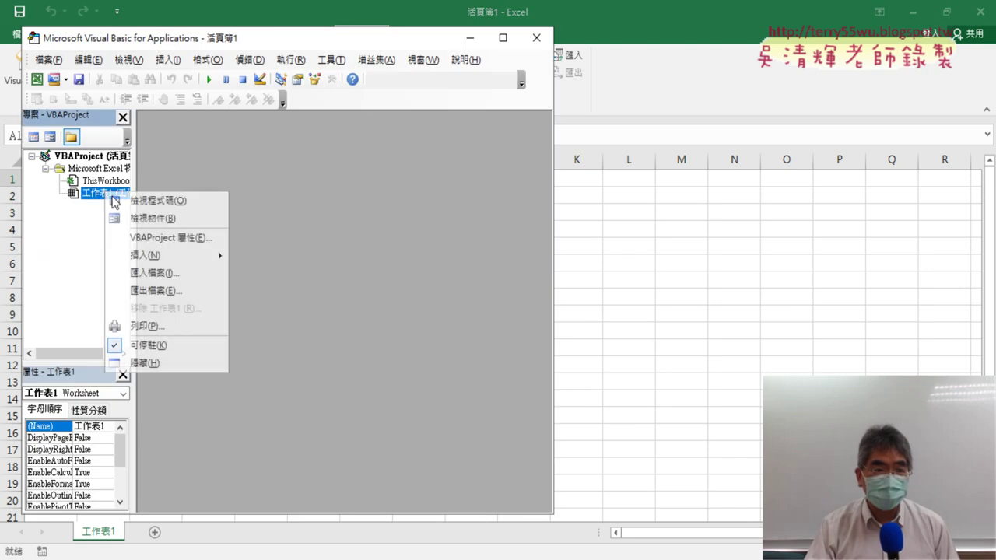
{"action": "mouse_move", "coordinate": [156, 265]}
{"action": "left_click", "coordinate": [256, 273]}
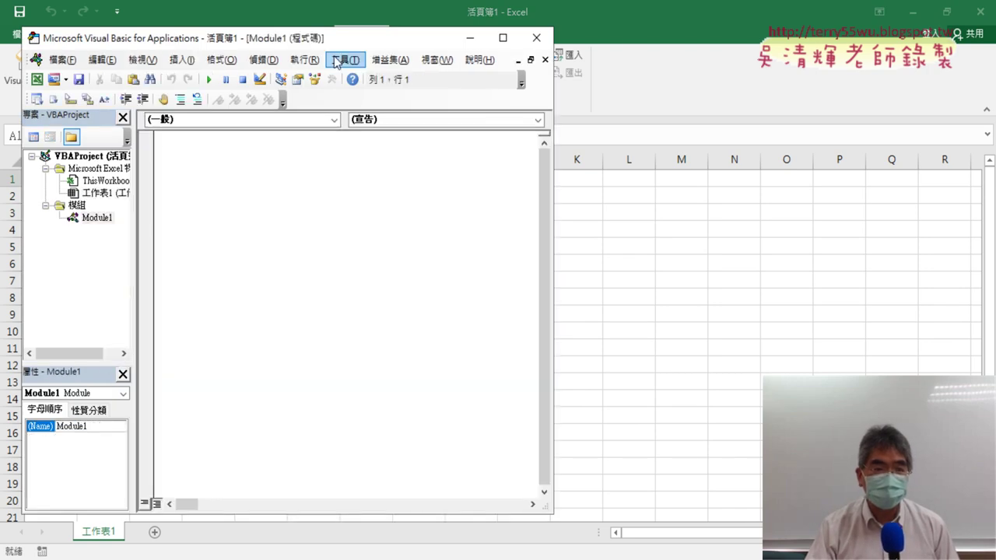
{"action": "left_click_drag", "start_coordinate": [340, 46], "coordinate": [684, 47]}
{"action": "key", "text": "alt+Tab"}
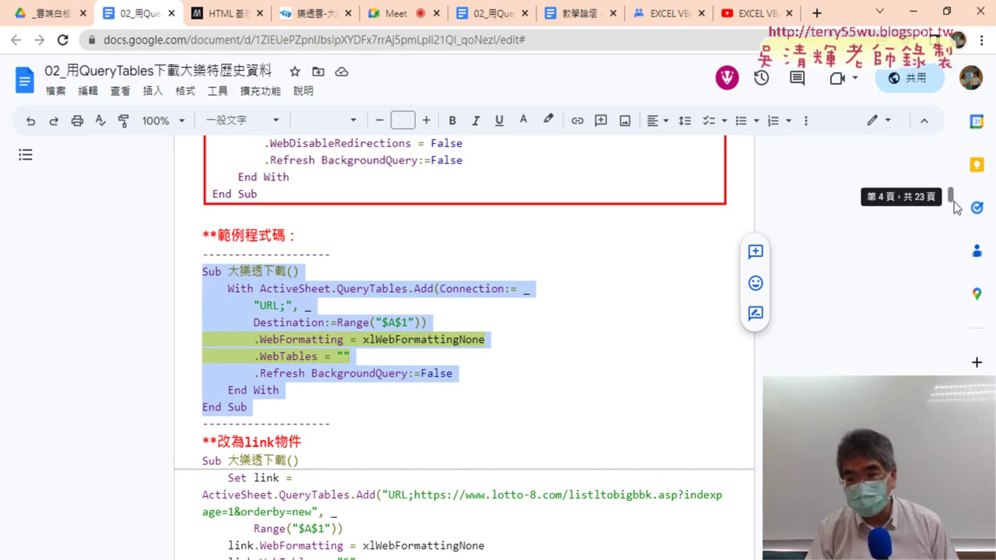
- Reselect the sample 大樂透下載 macro code in the doc and bring back the VBA editor's empty Module1
{"action": "left_click", "coordinate": [473, 316]}
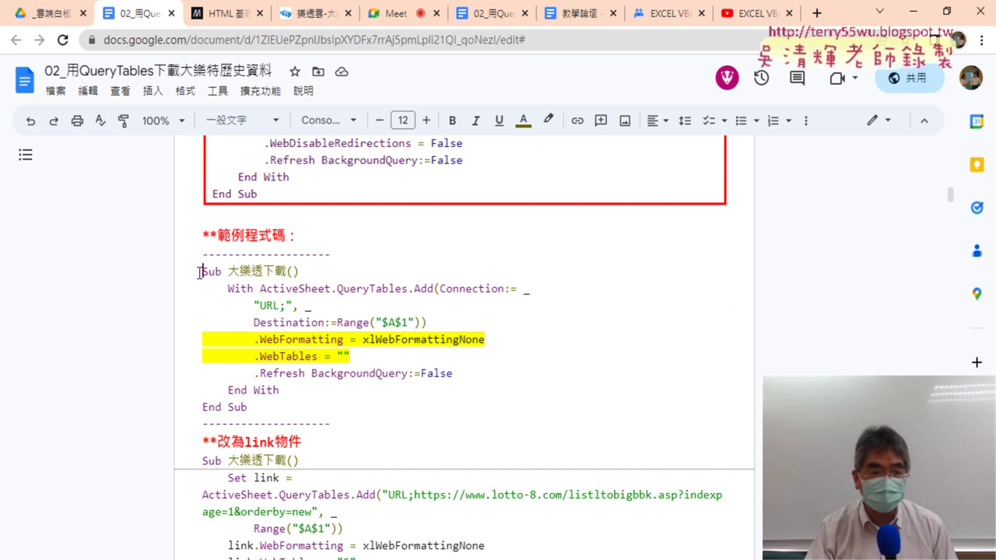
{"action": "mouse_move", "coordinate": [199, 272]}
{"action": "left_mouse_down"}
{"action": "mouse_move", "coordinate": [328, 277]}
{"action": "mouse_move", "coordinate": [322, 404]}
{"action": "left_mouse_up"}
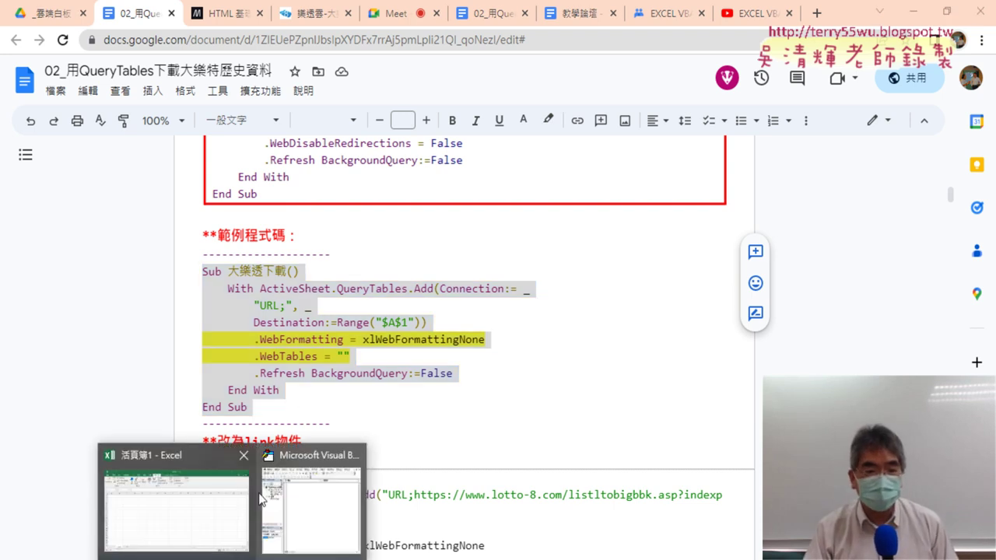
{"action": "left_click", "coordinate": [301, 504]}
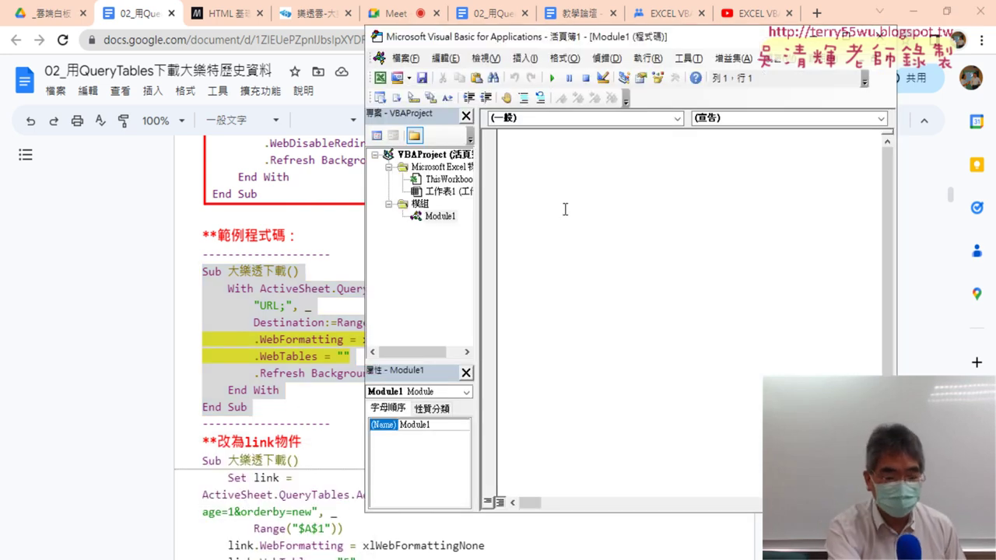
- Paste the sample QueryTables macro into Module1 and move and widen the editor window
{"action": "key", "text": "ctrl+v"}
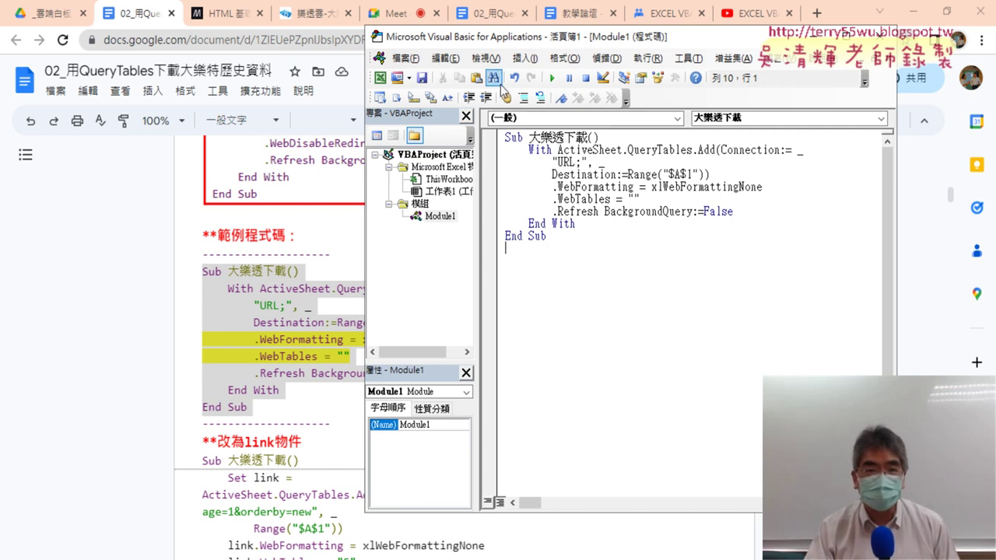
{"action": "left_click_drag", "start_coordinate": [511, 44], "coordinate": [426, 43]}
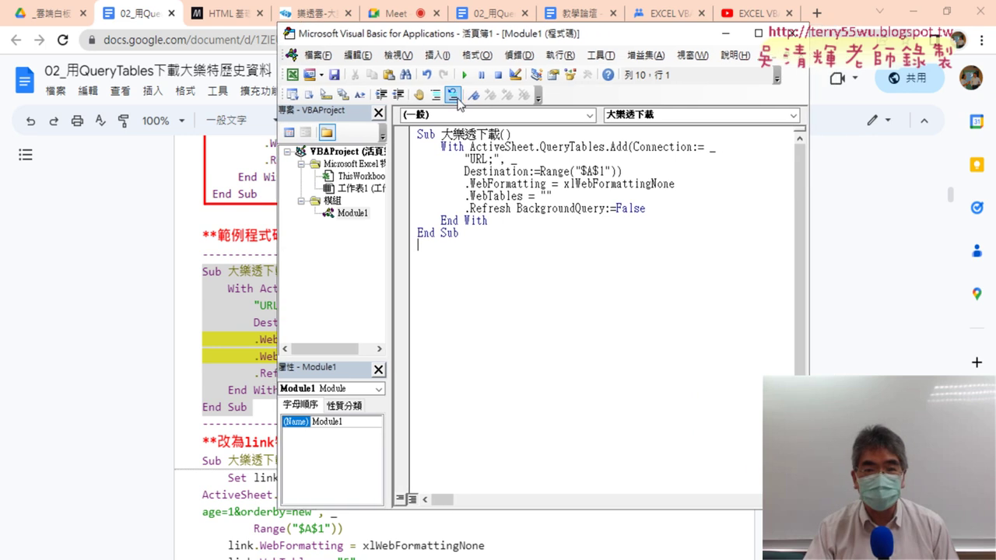
{"action": "left_click_drag", "start_coordinate": [811, 211], "coordinate": [925, 212]}
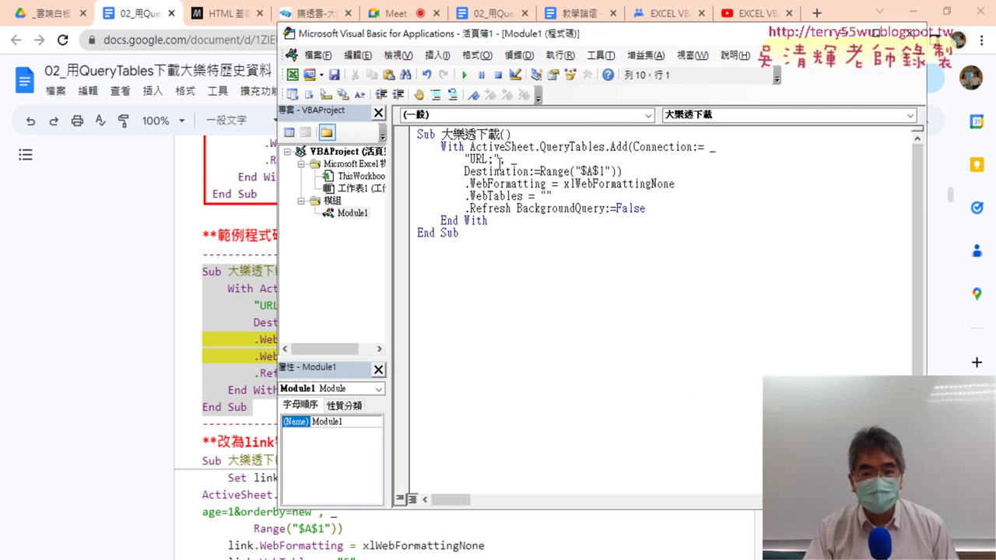
- Place the insertion point right after "URL; in the macro's Connection line
{"action": "mouse_move", "coordinate": [499, 159]}
{"action": "left_mouse_down"}
{"action": "mouse_move", "coordinate": [467, 159]}
{"action": "mouse_move", "coordinate": [499, 158]}
{"action": "left_mouse_up"}
{"action": "left_click", "coordinate": [465, 158]}
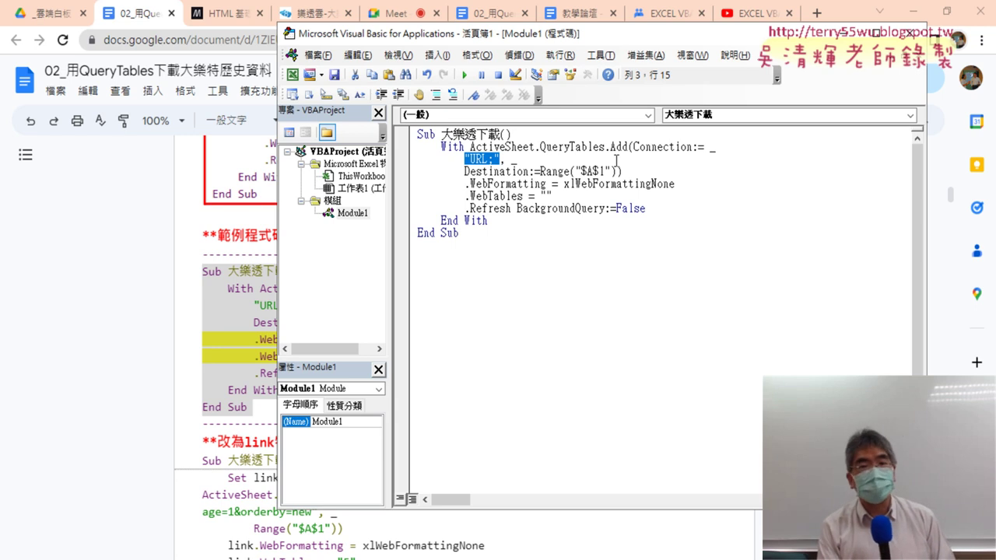
{"action": "left_click", "coordinate": [528, 162]}
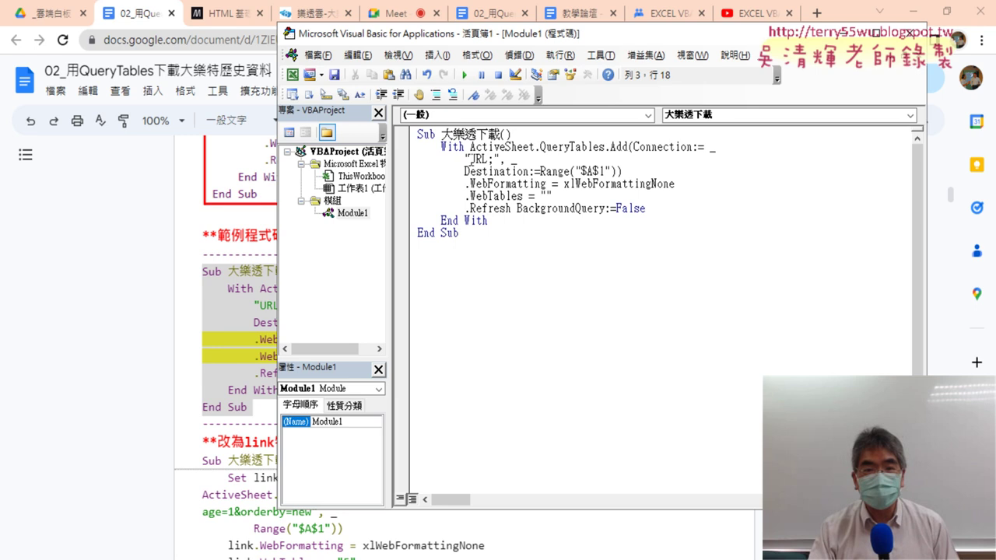
{"action": "double_click", "coordinate": [470, 159]}
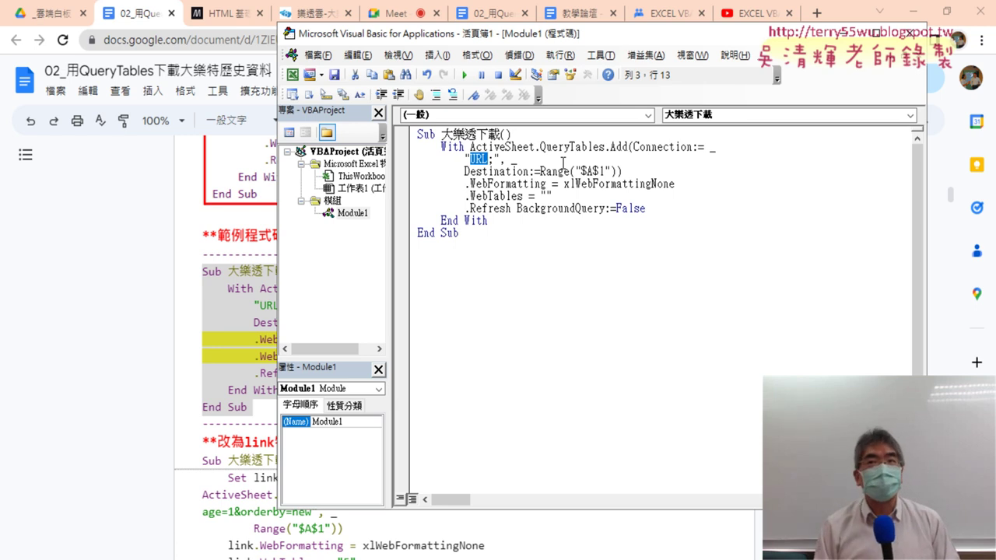
{"action": "left_click", "coordinate": [496, 159]}
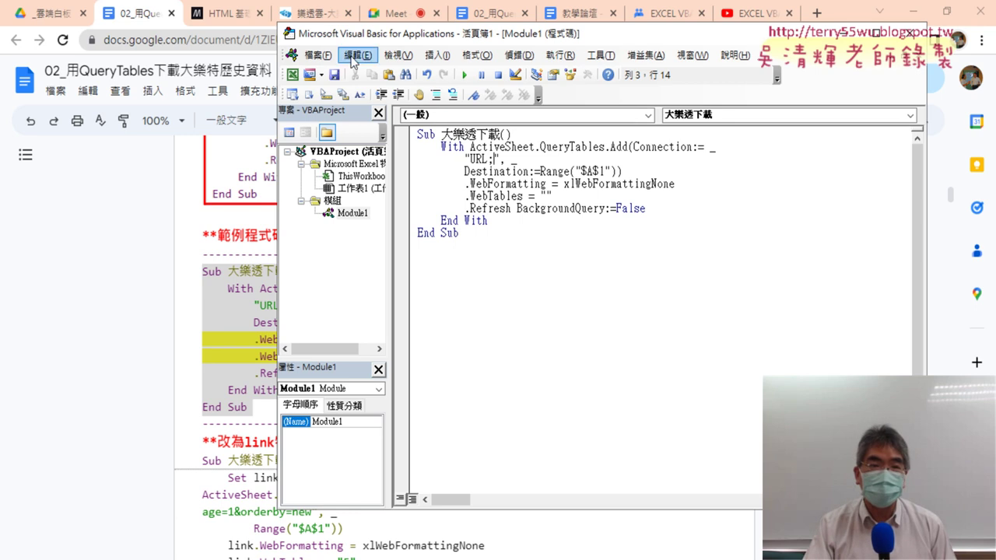
{"action": "left_click", "coordinate": [316, 17]}
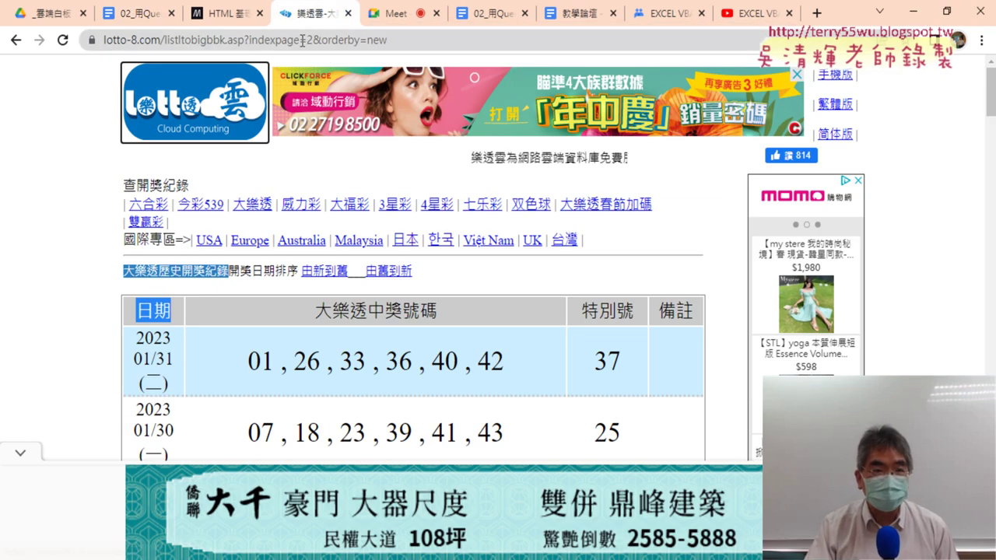
- Go back to page 1 of the lotto-8 draw-history results (indexpage=1)
{"action": "scroll", "coordinate": [311, 234], "scroll_direction": "down", "scroll_amount": 3}
{"action": "scroll", "coordinate": [534, 285], "scroll_direction": "down", "scroll_amount": 8}
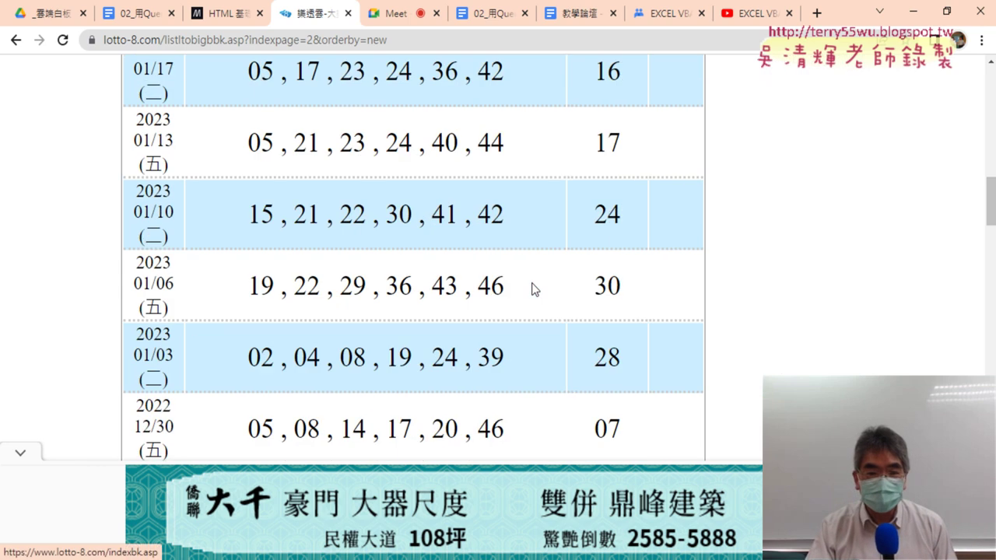
{"action": "scroll", "coordinate": [93, 107], "scroll_direction": "up", "scroll_amount": 5}
{"action": "left_click", "coordinate": [15, 41]}
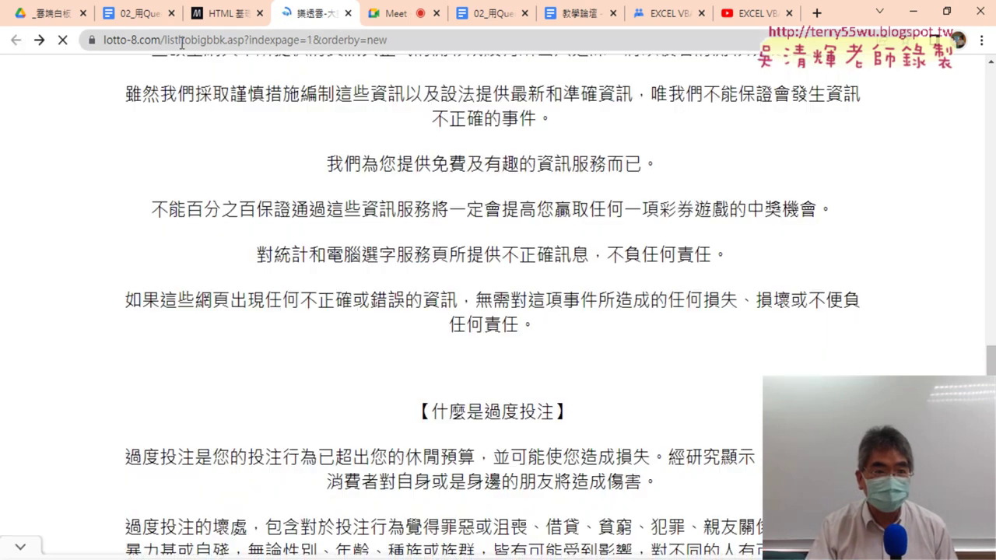
- Copy the page-1 web address and minimize Chrome to reveal the macro
{"action": "left_click", "coordinate": [316, 43]}
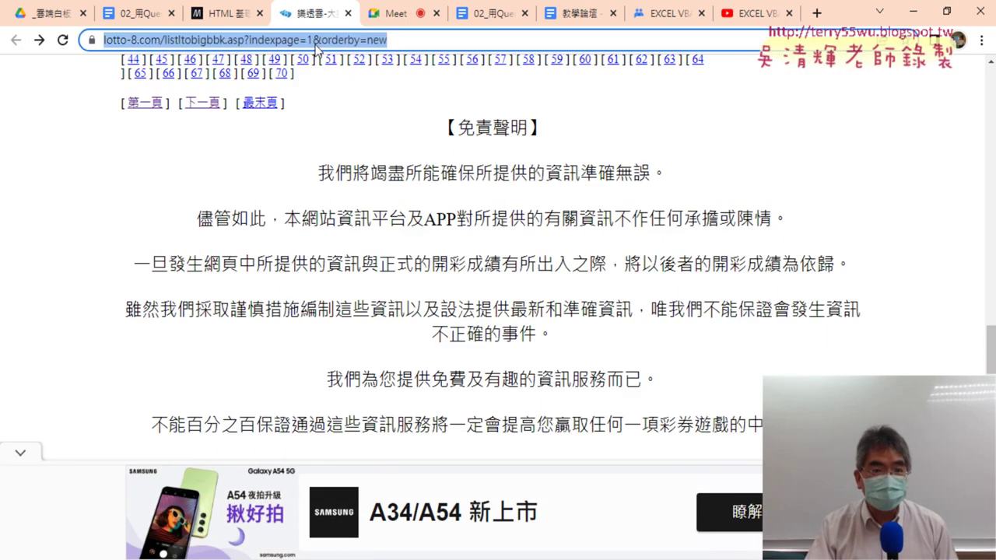
{"action": "right_click", "coordinate": [370, 44]}
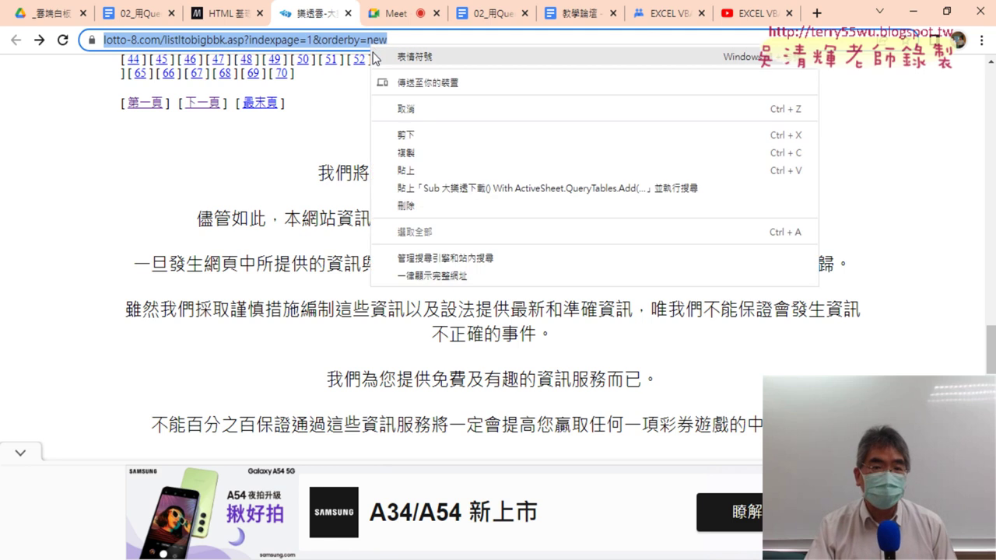
{"action": "left_click", "coordinate": [403, 152]}
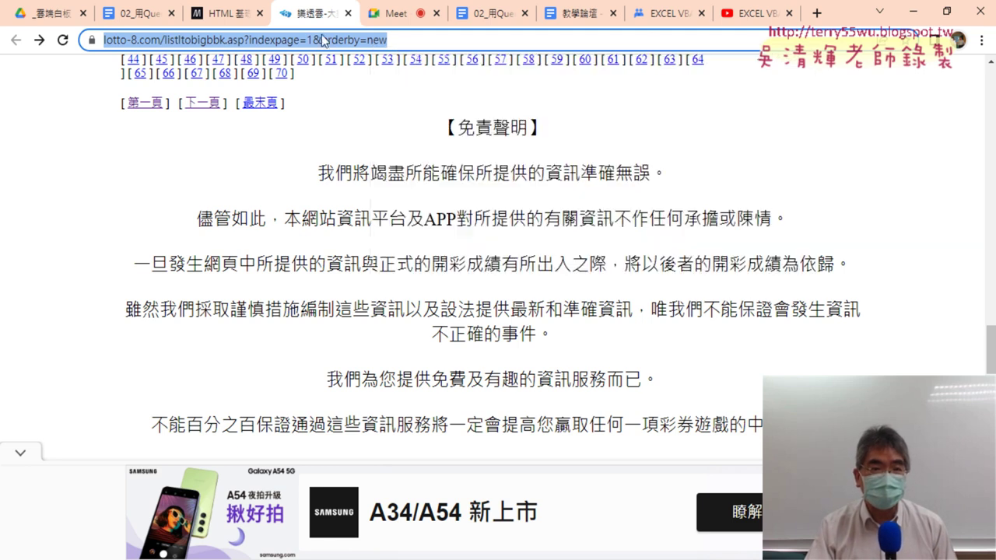
{"action": "left_click", "coordinate": [912, 12]}
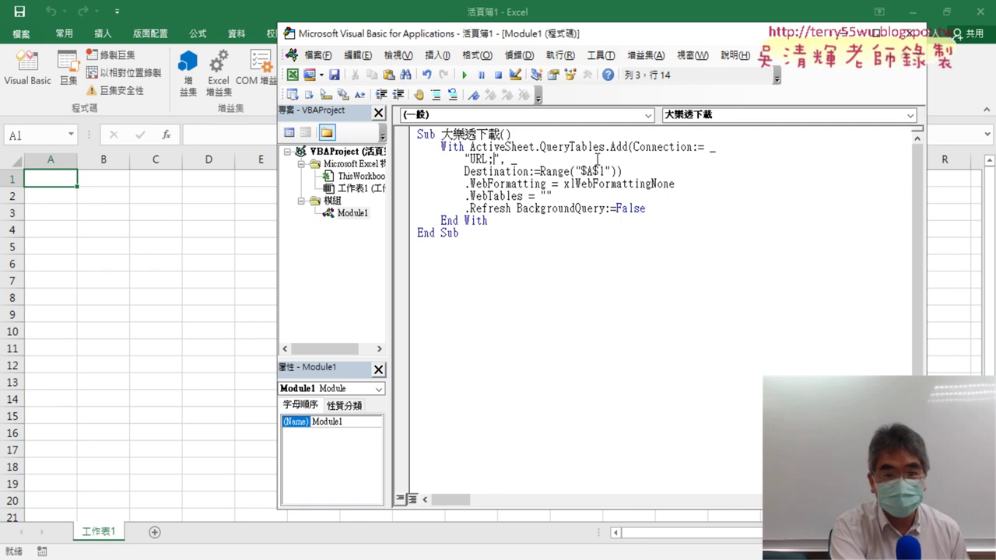
- Paste the page-1 address after URL; and put the cursor between the .WebTables quotes
{"action": "type", "text": "https://www.lotto-8.com/listltobigbbk.asp?indexpage=1&orderby=new"}
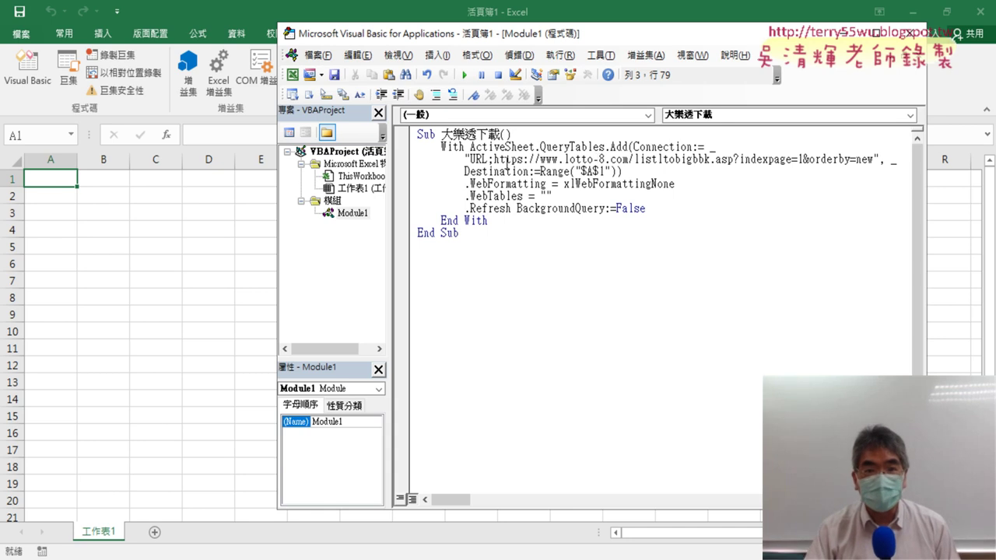
{"action": "left_click_drag", "start_coordinate": [495, 159], "coordinate": [866, 160]}
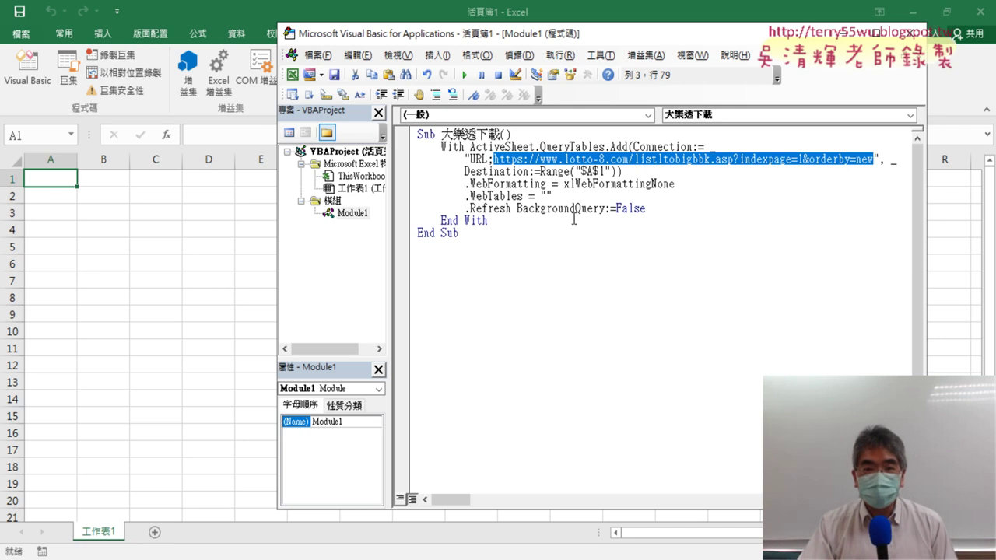
{"action": "left_click_drag", "start_coordinate": [465, 196], "coordinate": [526, 196]}
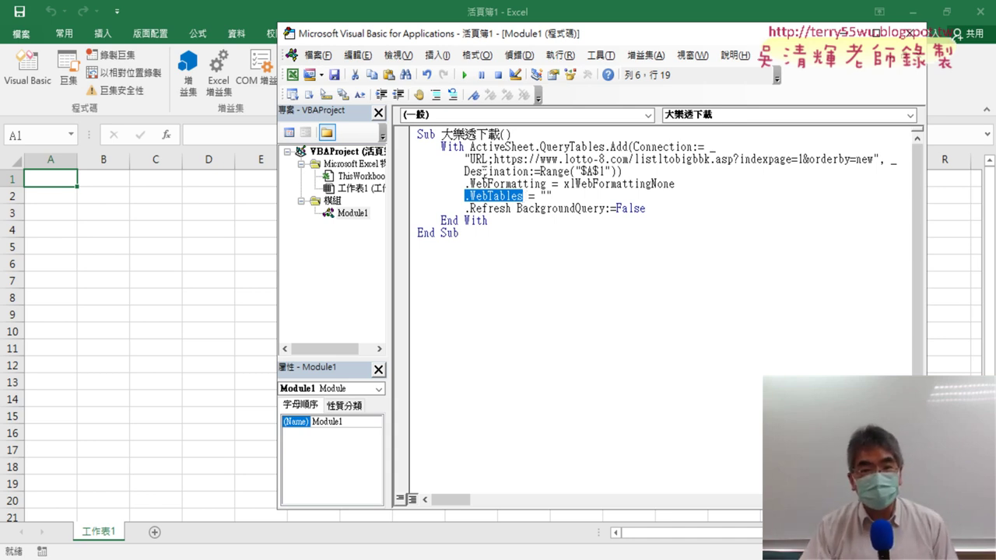
{"action": "left_click_drag", "start_coordinate": [470, 159], "coordinate": [855, 160]}
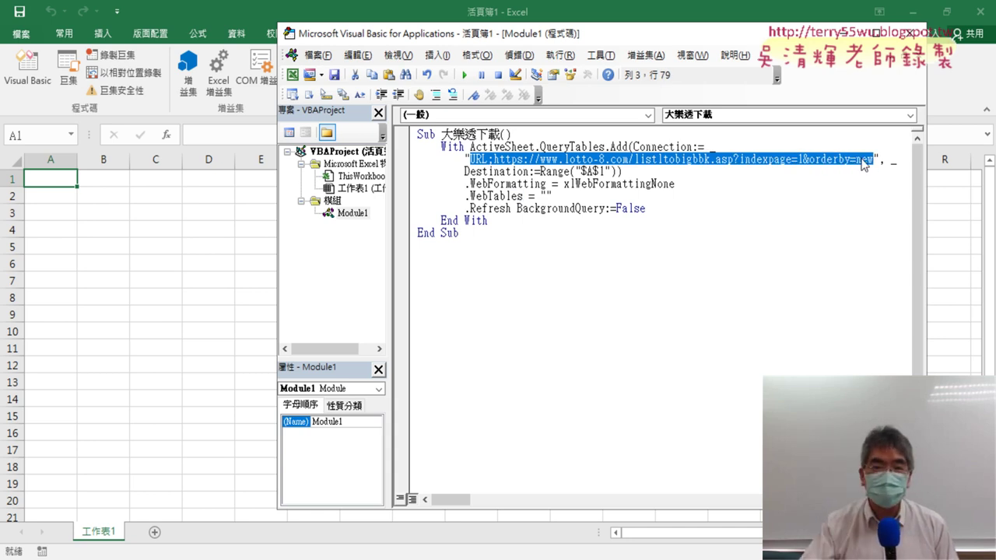
{"action": "left_click_drag", "start_coordinate": [471, 196], "coordinate": [497, 200]}
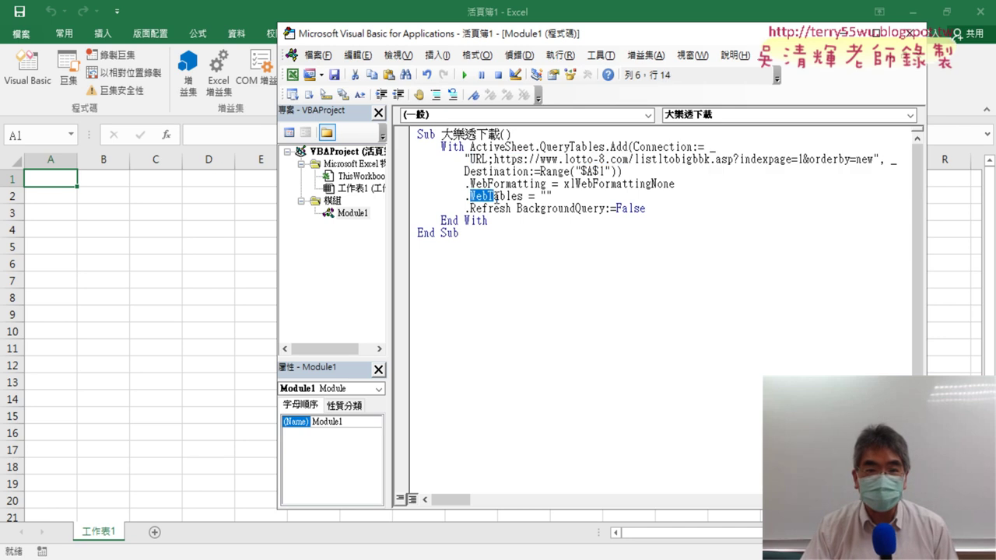
{"action": "left_click", "coordinate": [546, 196]}
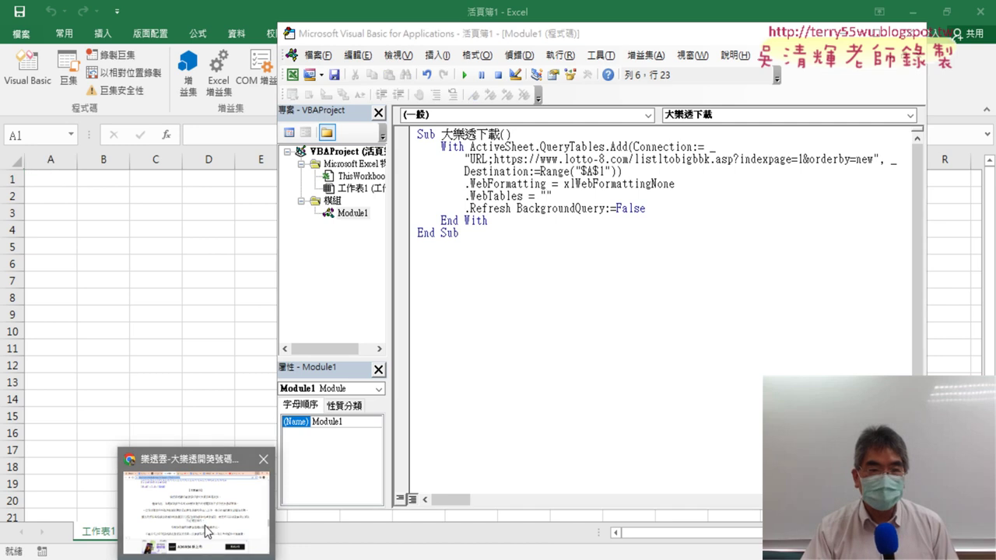
{"action": "left_click", "coordinate": [194, 502]}
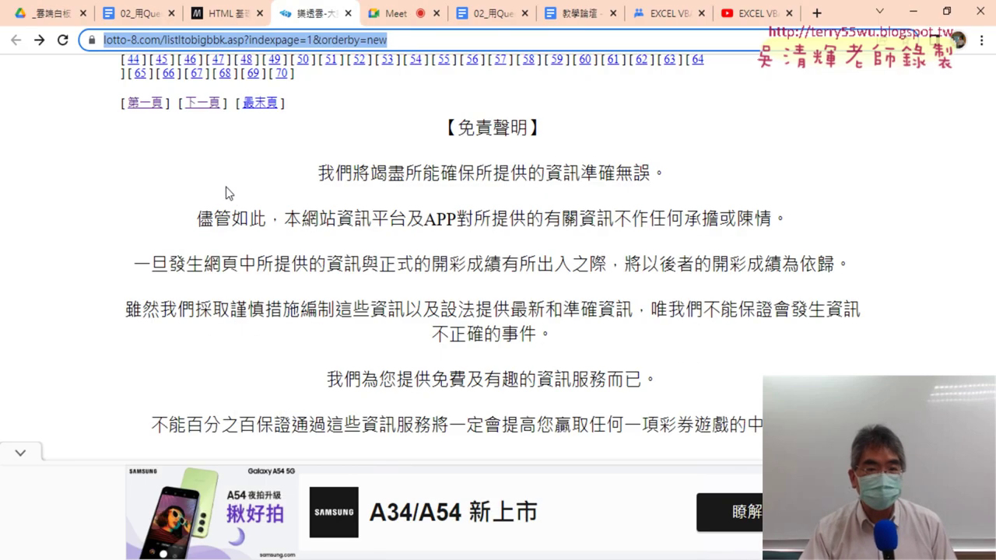
- Scroll to the top of the page-1 draw table and select its 日期 header
{"action": "scroll", "coordinate": [227, 190], "scroll_direction": "up", "scroll_amount": 3}
{"action": "scroll", "coordinate": [899, 307], "scroll_direction": "up", "scroll_amount": 5}
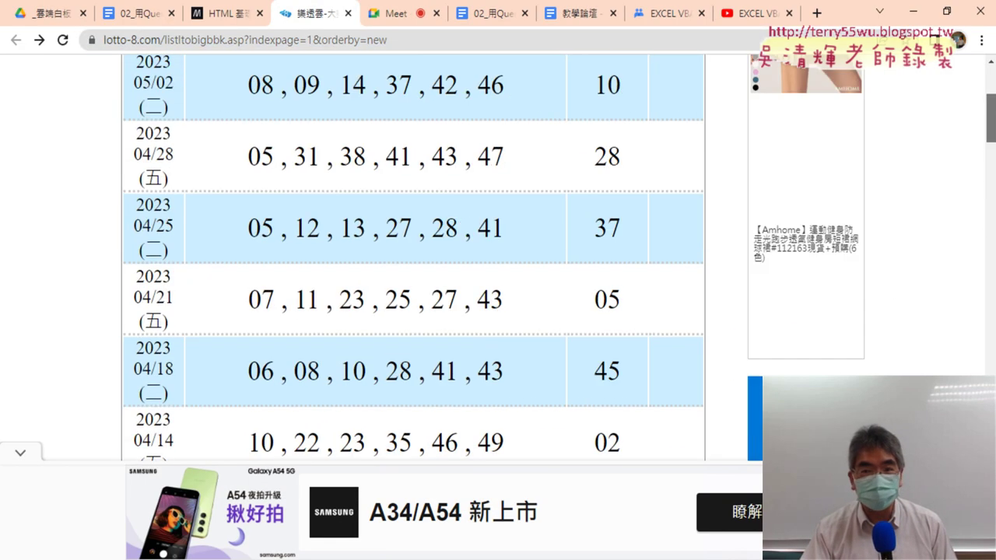
{"action": "scroll", "coordinate": [207, 307], "scroll_direction": "up", "scroll_amount": 4}
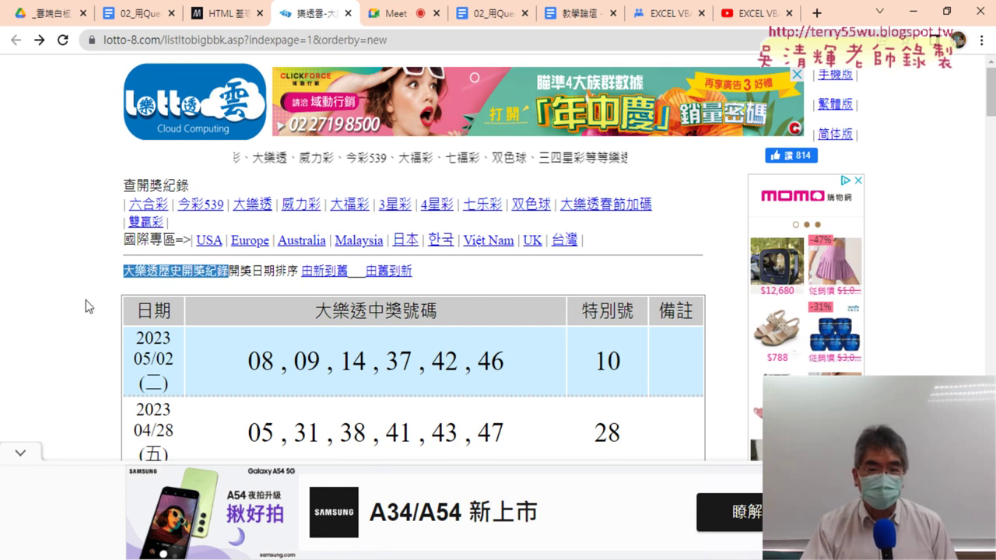
{"action": "double_click", "coordinate": [153, 311]}
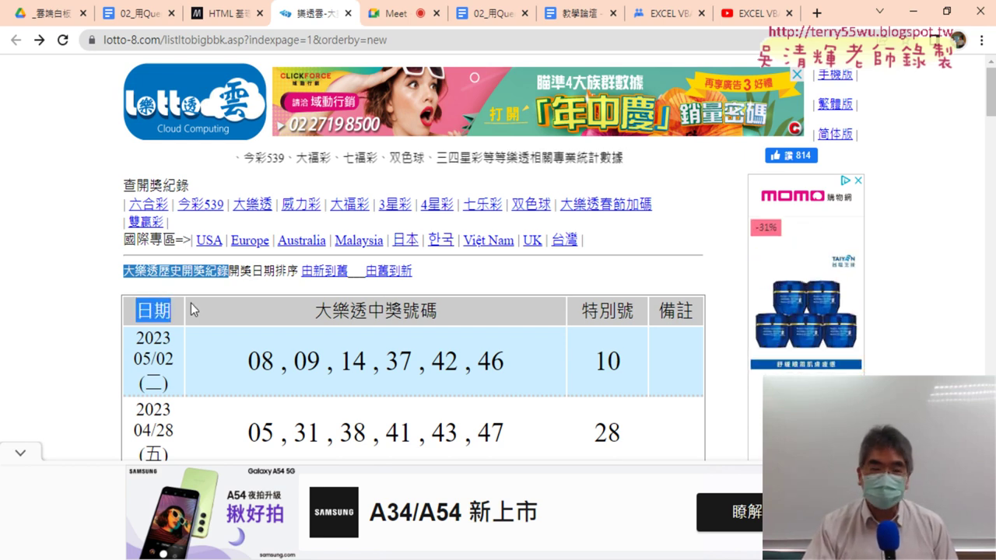
- Inspect the 日期 header to reveal the <table class="auto-style4"> element in DevTools
{"action": "right_click", "coordinate": [145, 304]}
{"action": "left_click", "coordinate": [214, 419]}
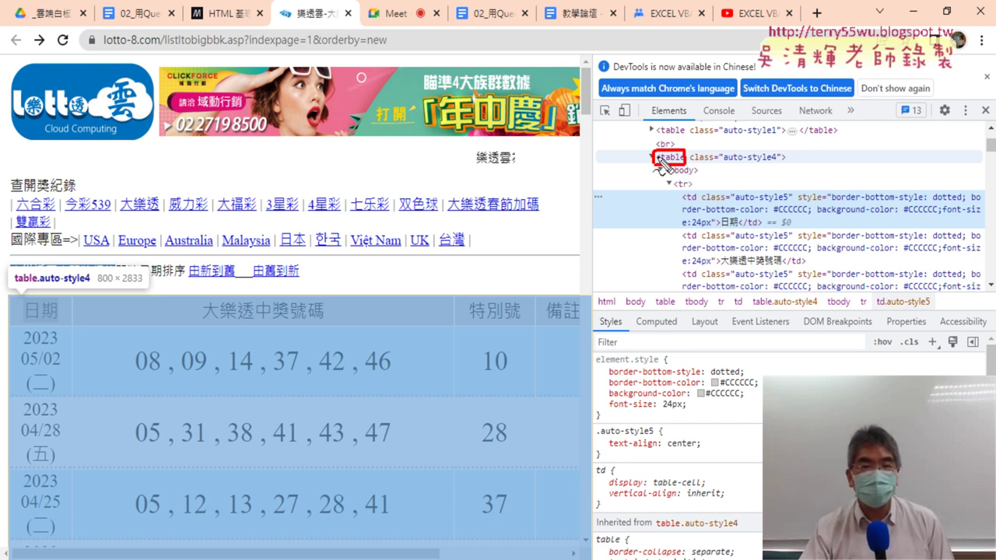
{"action": "mouse_move", "coordinate": [585, 151]}
{"action": "left_mouse_down"}
{"action": "mouse_move", "coordinate": [644, 158]}
{"action": "mouse_move", "coordinate": [638, 165]}
{"action": "left_mouse_up"}
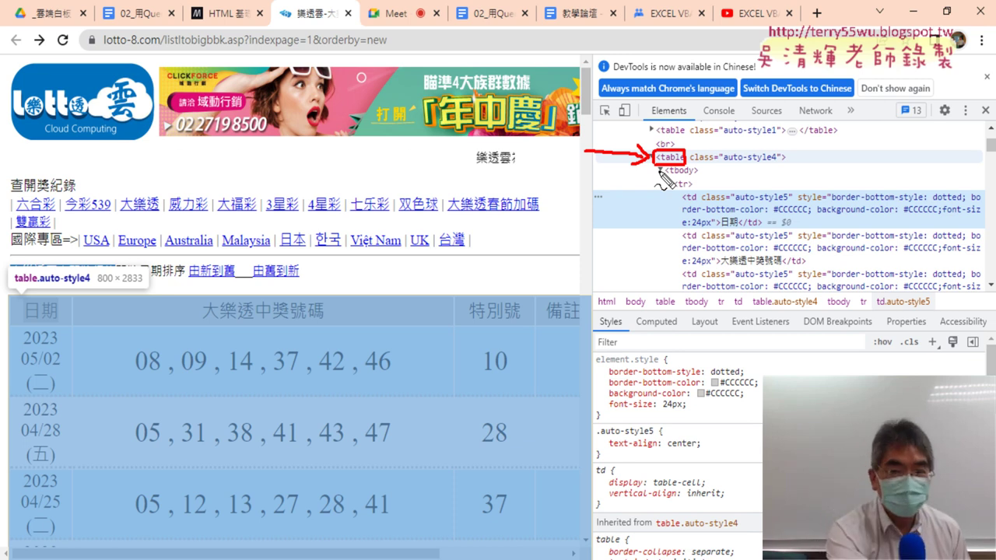
{"action": "key", "text": "Escape"}
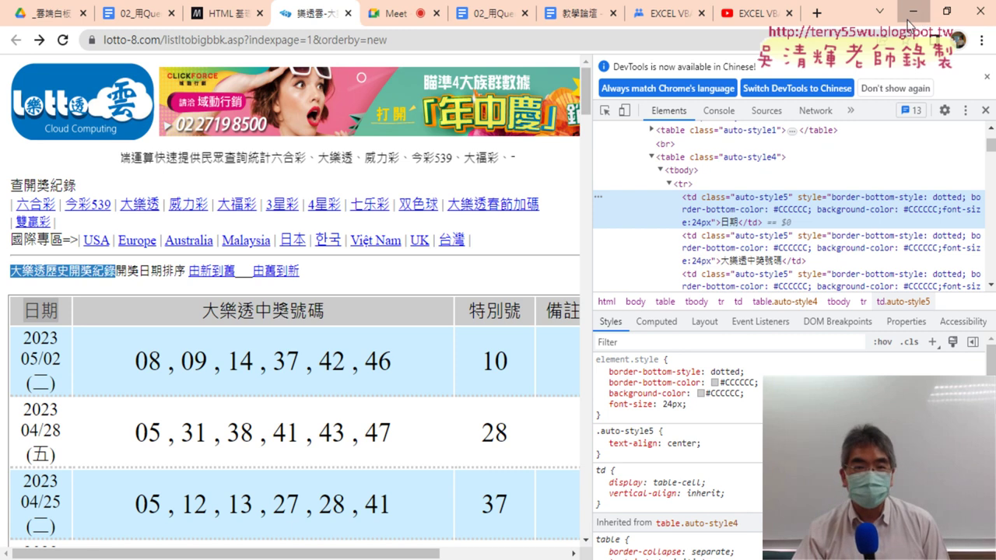
- Set .WebTables to "1" and run the 大樂透下載 macro, then return to Chrome DevTools
{"action": "key", "text": "alt+Tab"}
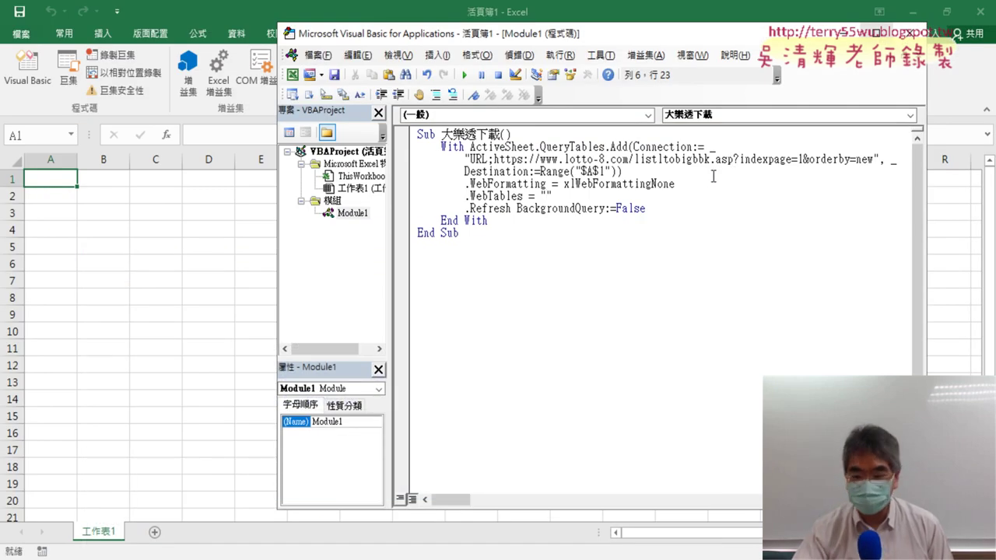
{"action": "type", "text": "1"}
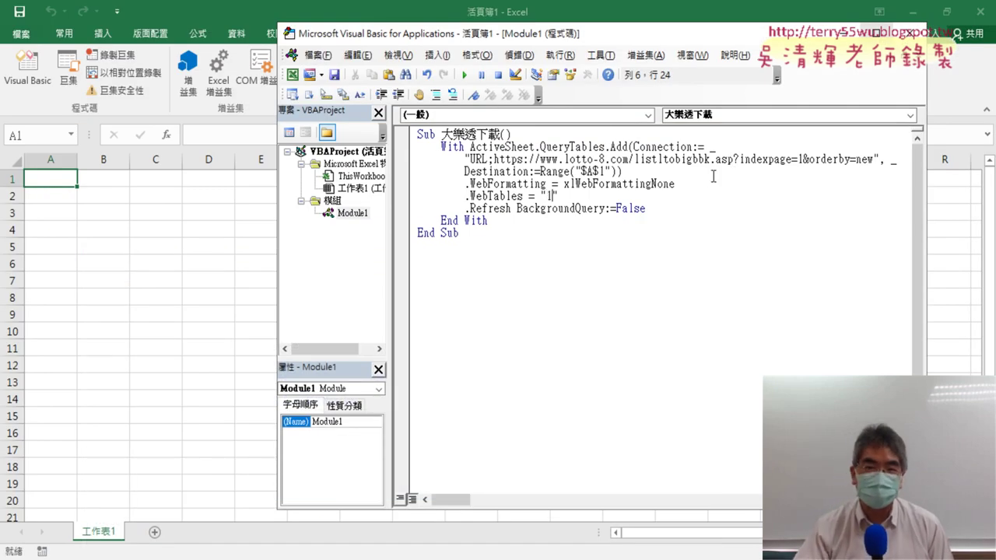
{"action": "left_click", "coordinate": [462, 76]}
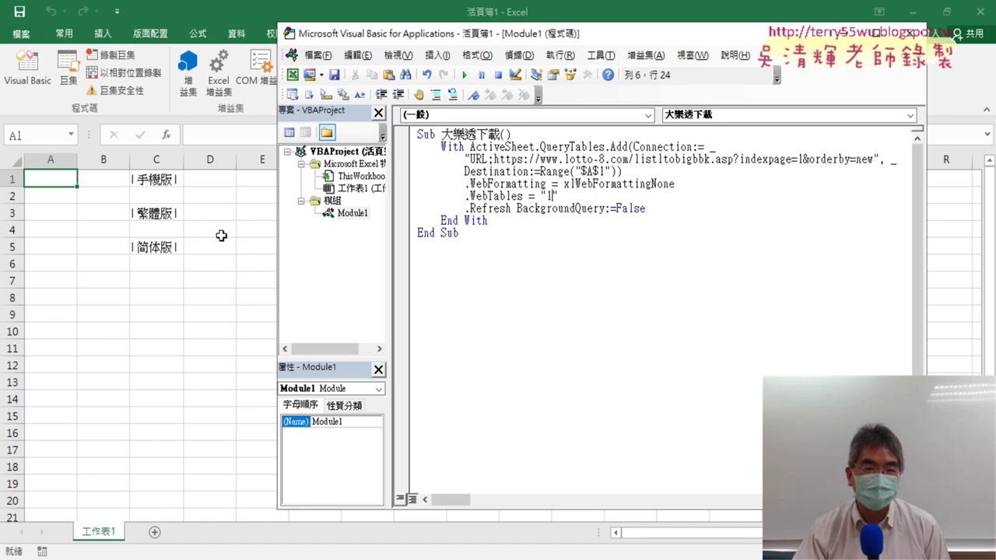
{"action": "mouse_move", "coordinate": [477, 40]}
{"action": "left_mouse_down"}
{"action": "mouse_move", "coordinate": [866, 236]}
{"action": "mouse_move", "coordinate": [486, 29]}
{"action": "left_mouse_up"}
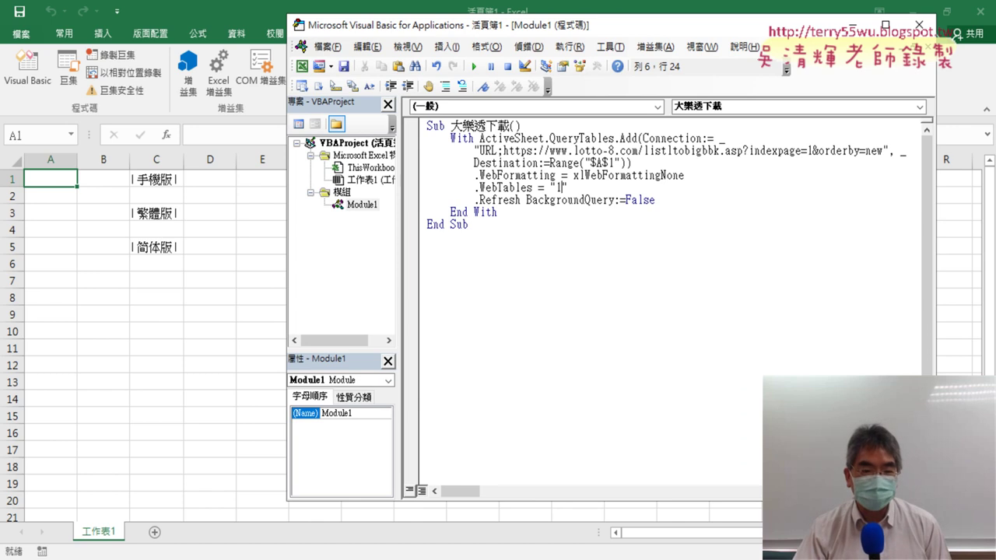
{"action": "key", "text": "alt+Tab"}
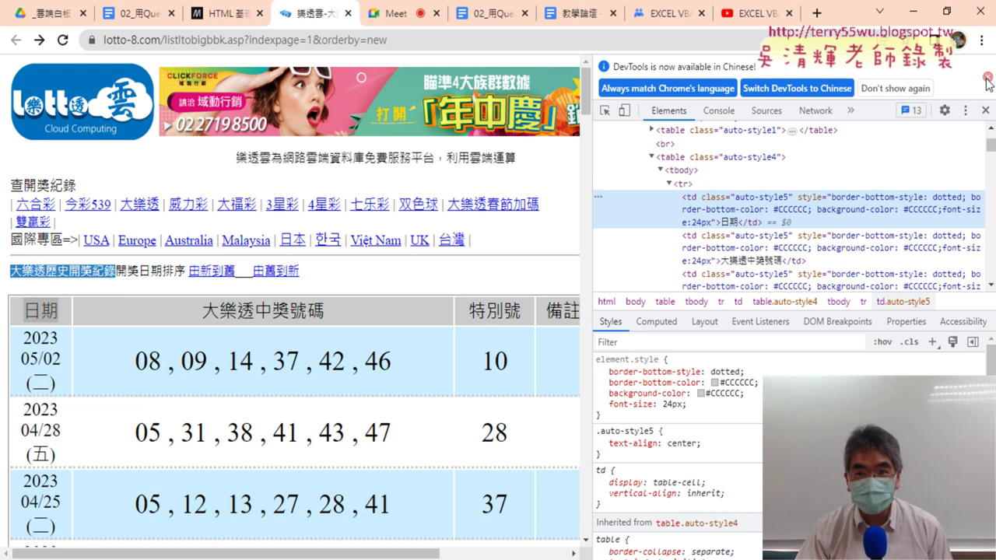
- Close DevTools and reinspect the 日期 header cell to show its td markup and styles
{"action": "left_click", "coordinate": [987, 79]}
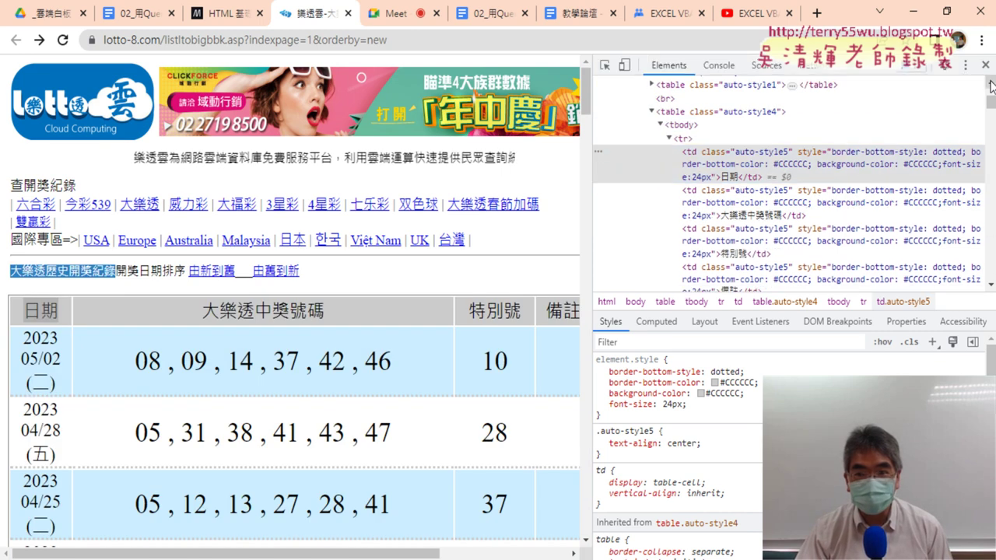
{"action": "left_click", "coordinate": [985, 64]}
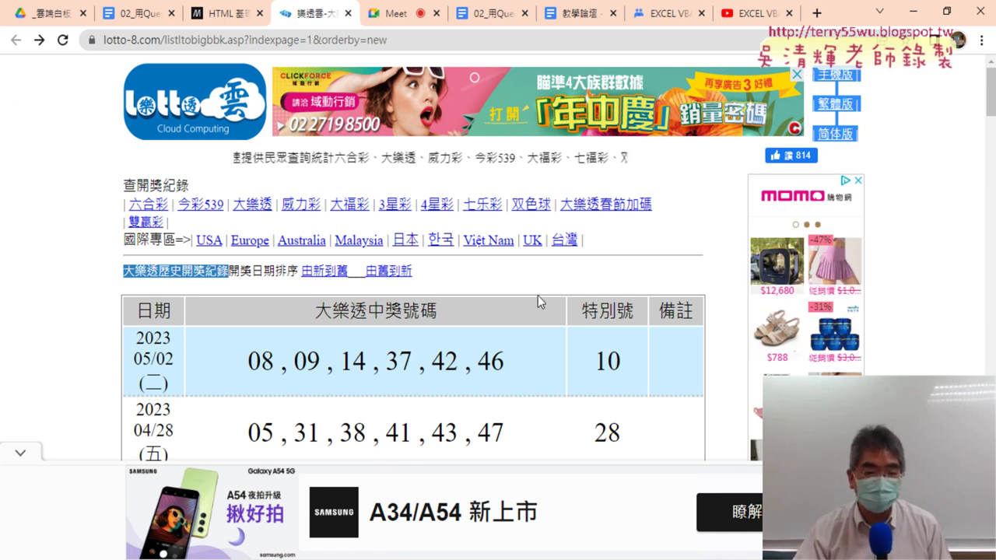
{"action": "mouse_move", "coordinate": [233, 557]}
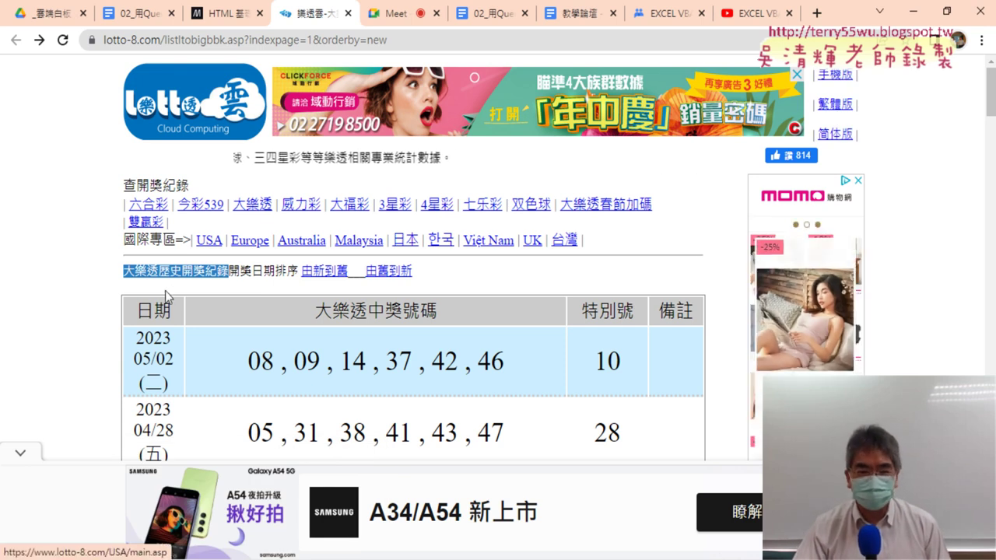
{"action": "double_click", "coordinate": [154, 310]}
{"action": "right_click", "coordinate": [155, 313]}
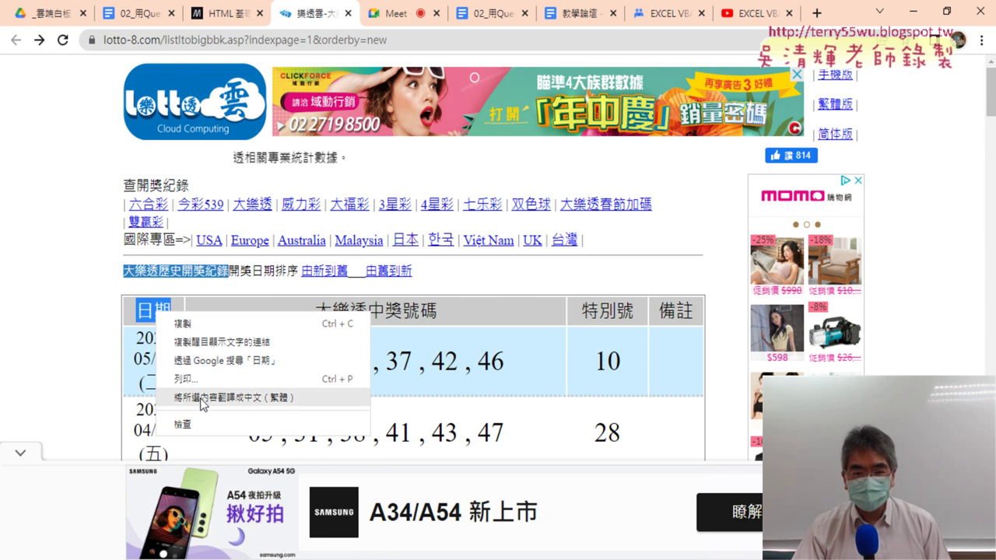
{"action": "left_click", "coordinate": [183, 424]}
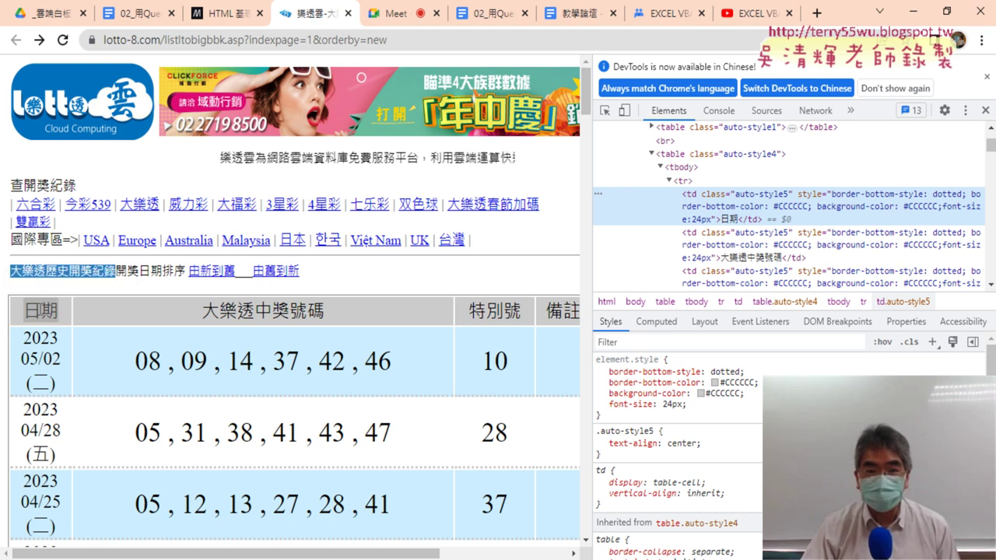
{"action": "right_click", "coordinate": [39, 307]}
{"action": "left_click", "coordinate": [62, 423]}
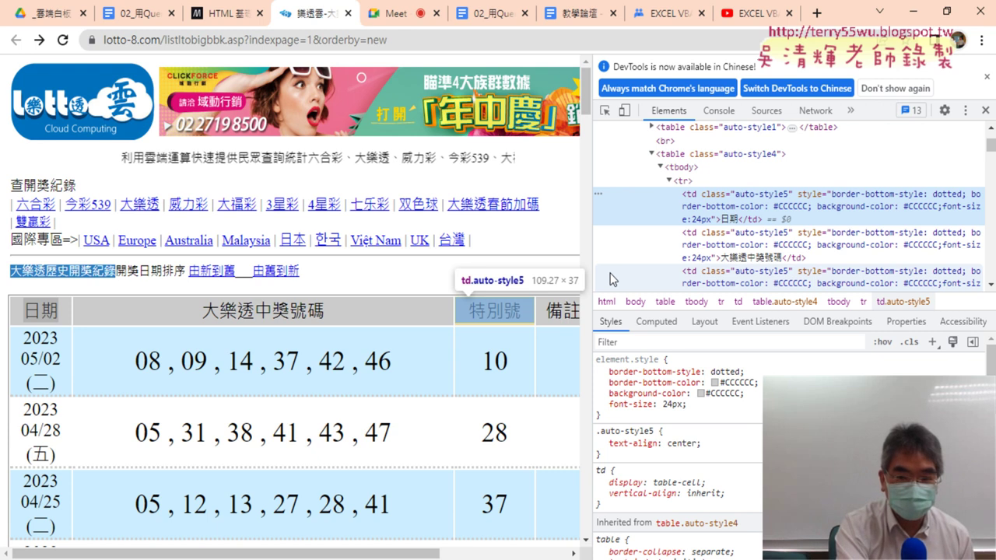
- Open the Elements panel's find-by-string, selector or XPath bar and point out the table tag
{"action": "key", "text": "ctrl+f"}
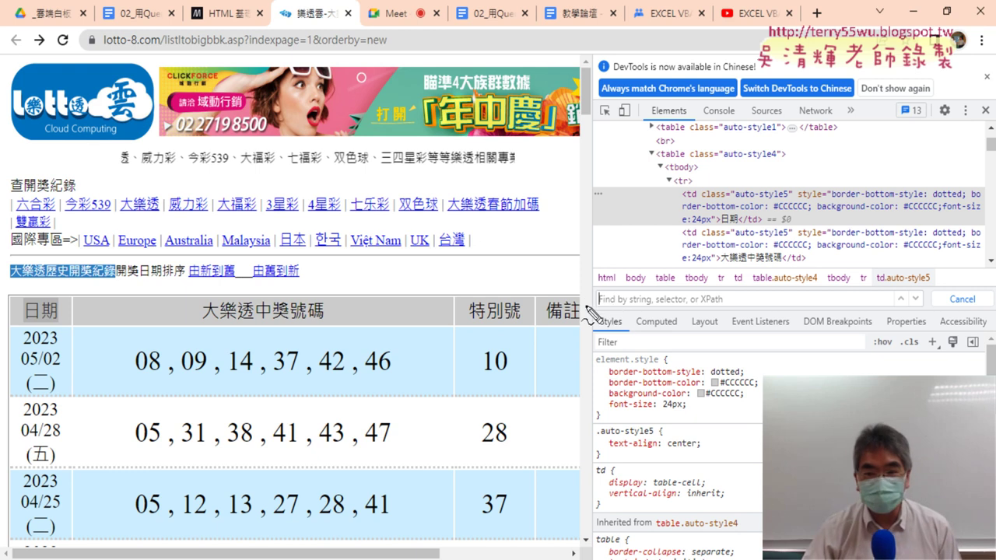
{"action": "left_click_drag", "start_coordinate": [591, 296], "coordinate": [685, 324]}
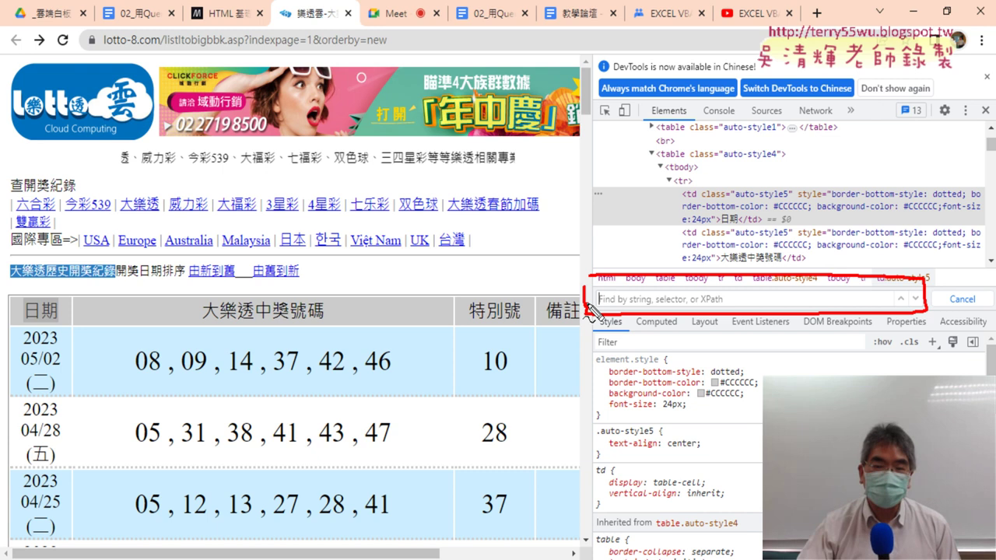
{"action": "mouse_move", "coordinate": [653, 161]}
{"action": "left_mouse_down"}
{"action": "mouse_move", "coordinate": [689, 154]}
{"action": "mouse_move", "coordinate": [614, 268]}
{"action": "left_mouse_up"}
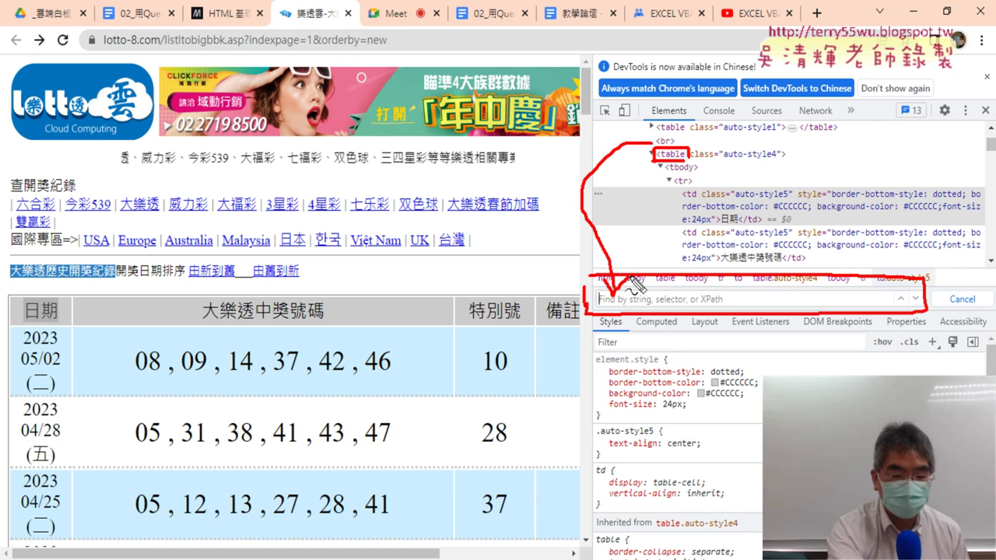
{"action": "key", "text": "Escape"}
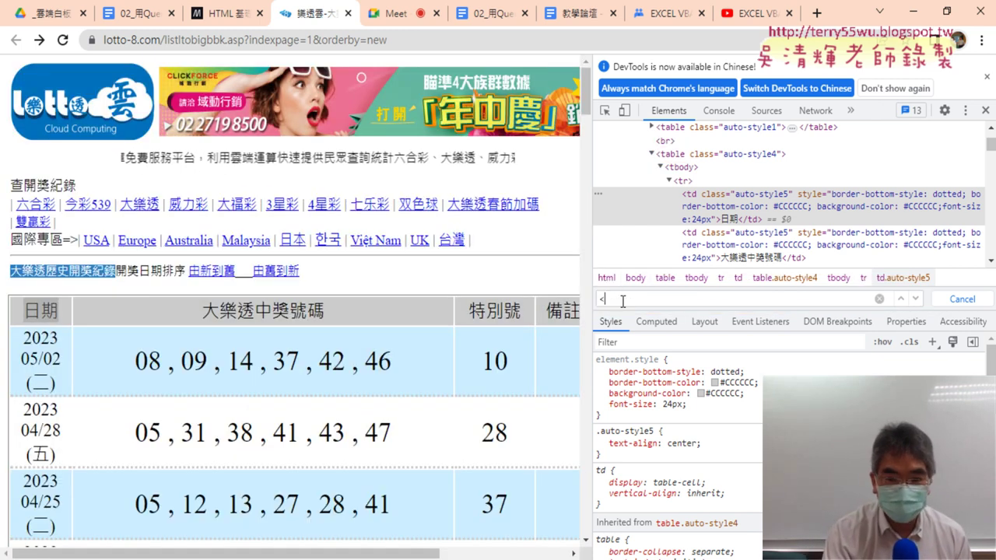
- Search the element tree for <table, which reports 1 of 7 matches
{"action": "type", "text": "<ta"}
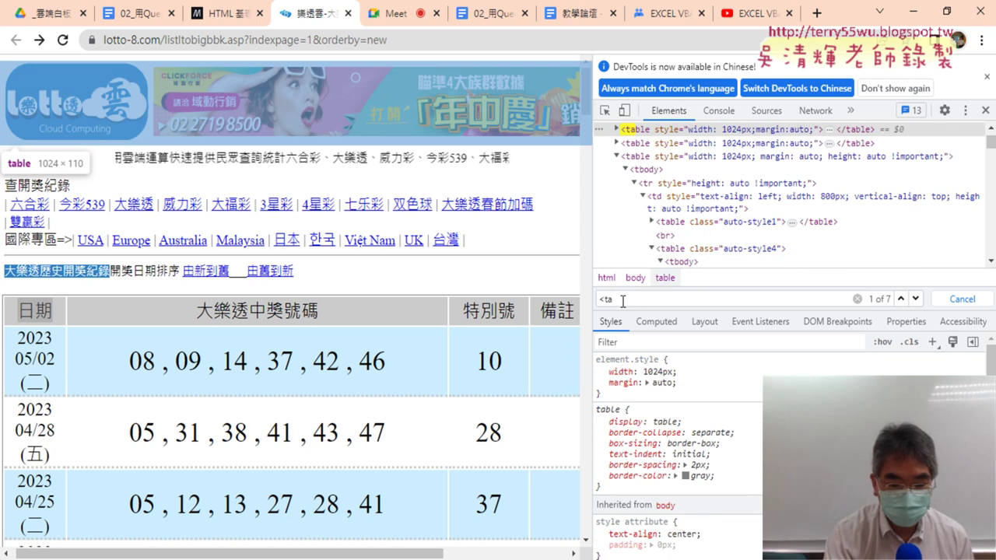
{"action": "type", "text": "ble"}
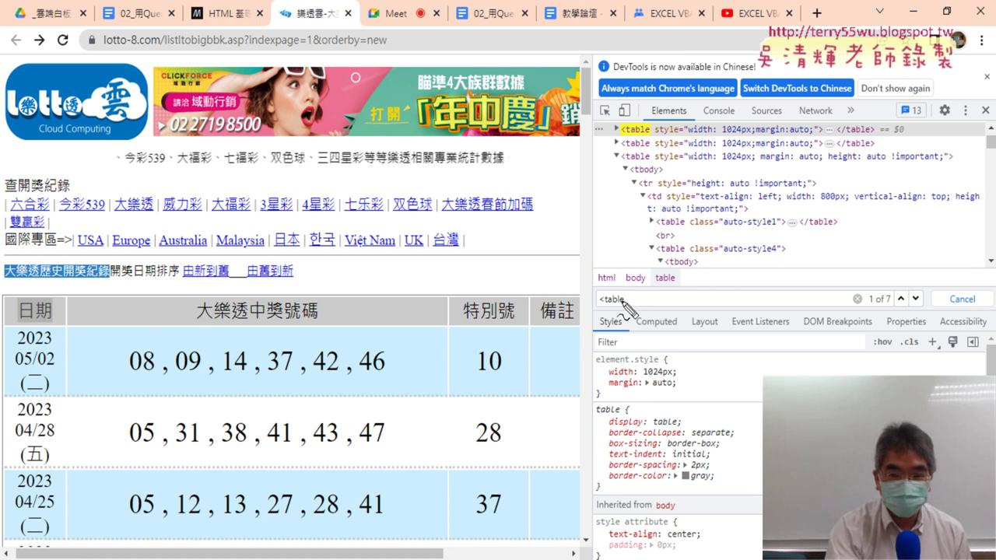
{"action": "mouse_move", "coordinate": [624, 308]}
{"action": "left_mouse_down"}
{"action": "mouse_move", "coordinate": [605, 309]}
{"action": "mouse_move", "coordinate": [854, 305]}
{"action": "left_mouse_up"}
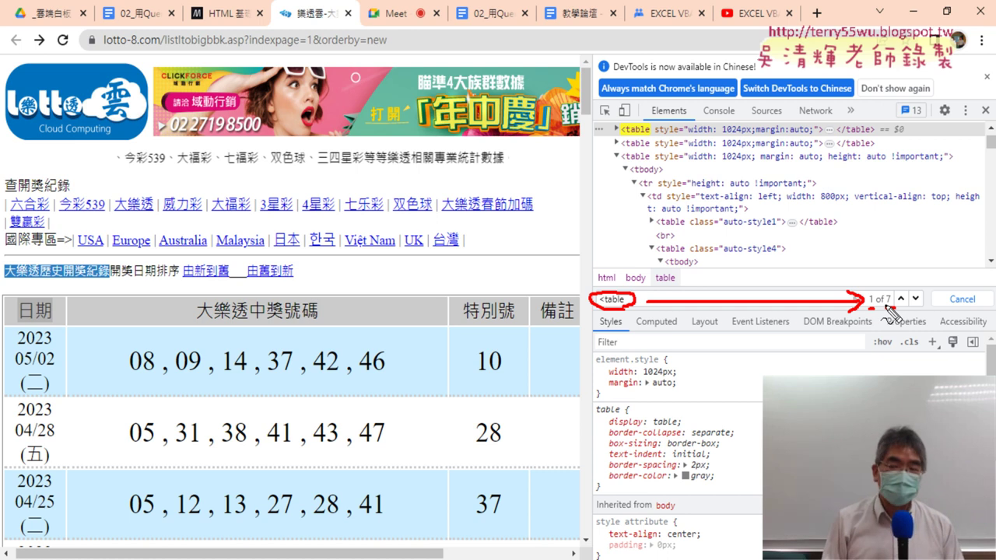
{"action": "left_click_drag", "start_coordinate": [882, 308], "coordinate": [895, 308]}
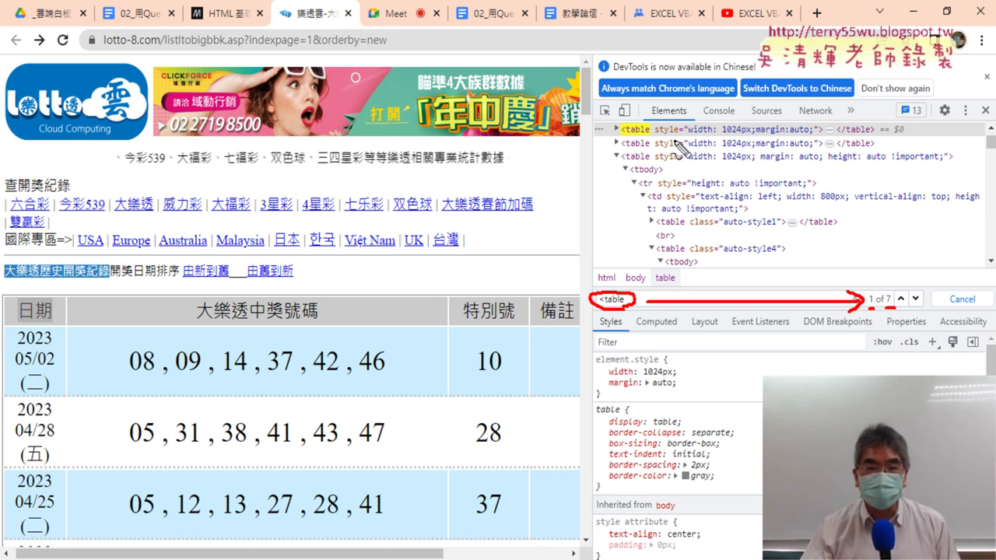
{"action": "left_click_drag", "start_coordinate": [619, 137], "coordinate": [649, 137]}
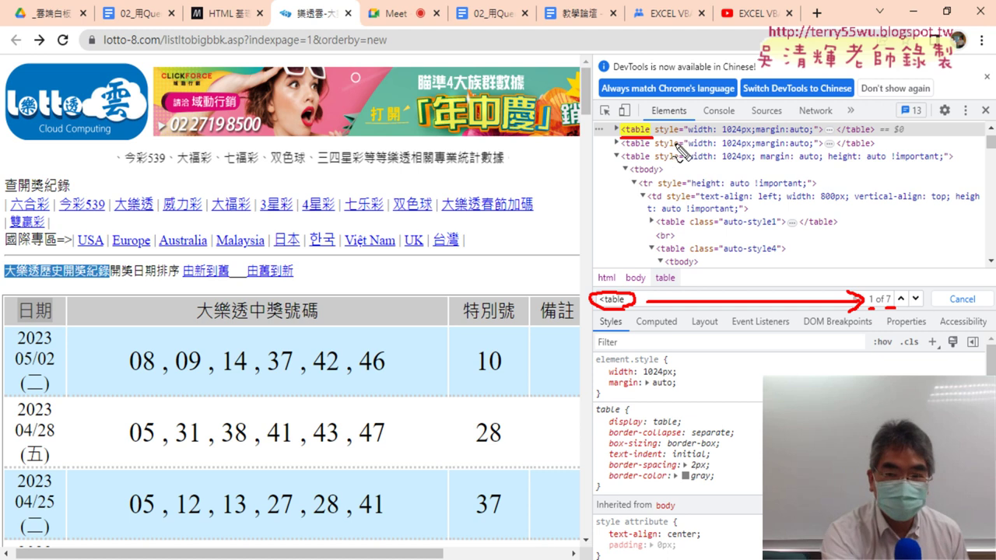
{"action": "key", "text": "Escape"}
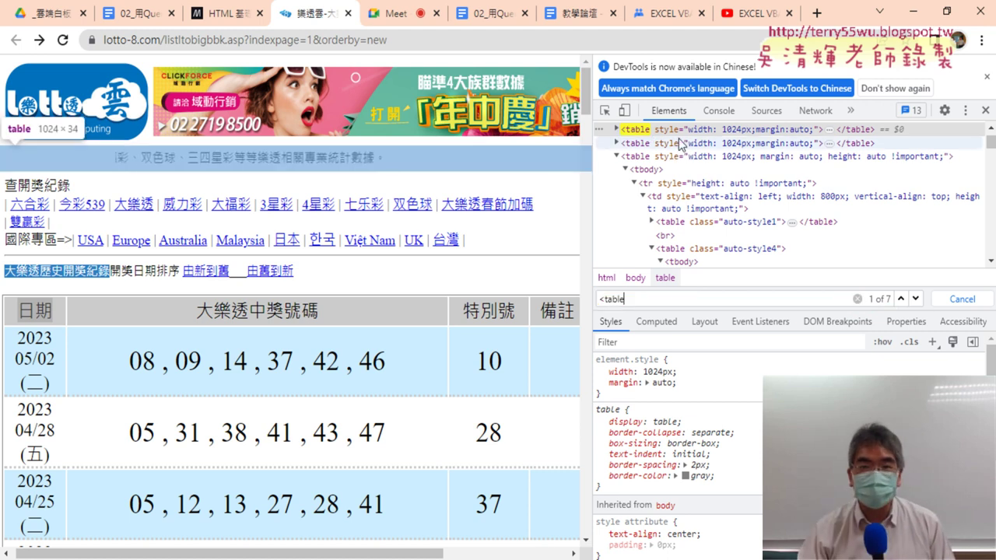
- Expand the first table's tbody, tr, td and link down to its logo image, then collapse it
{"action": "left_click", "coordinate": [616, 129]}
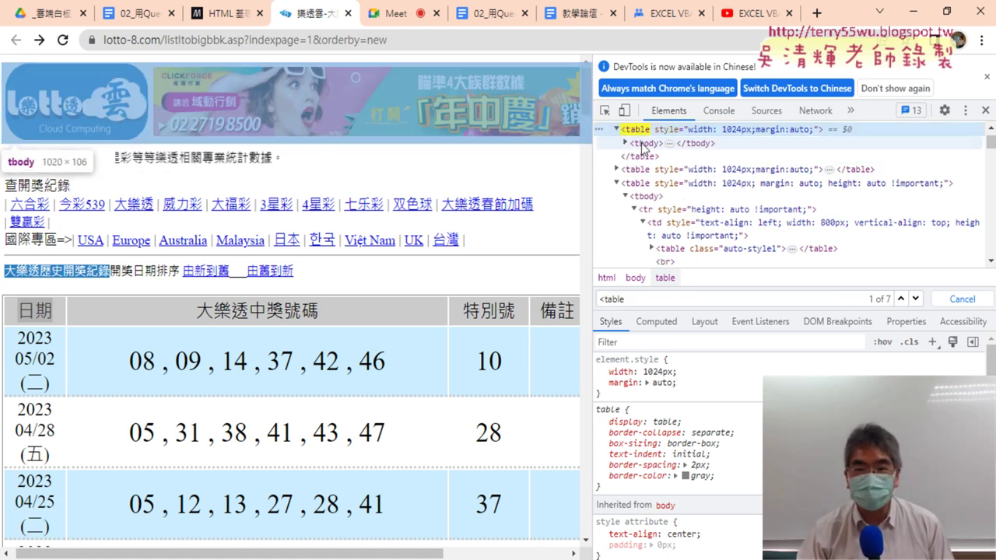
{"action": "left_click", "coordinate": [625, 143]}
{"action": "left_click", "coordinate": [634, 156]}
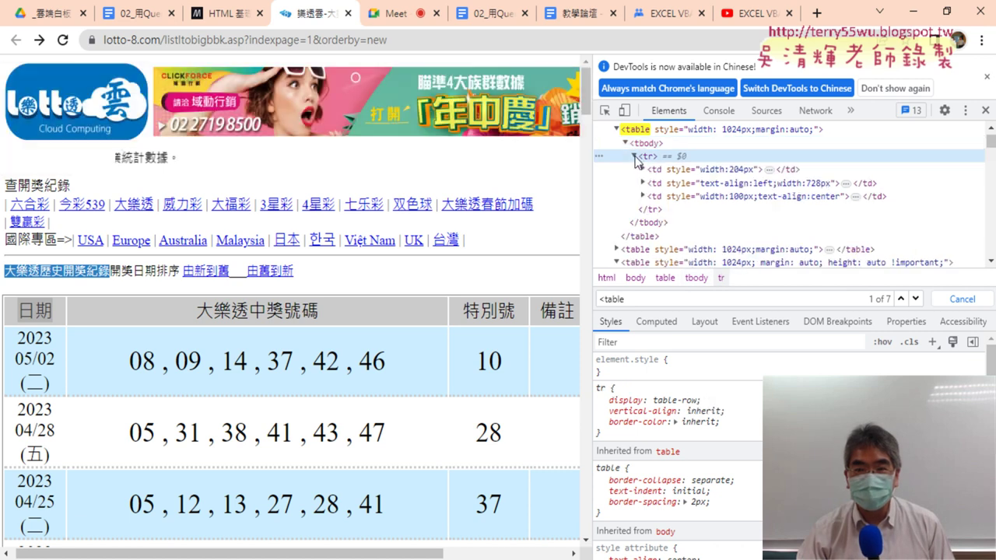
{"action": "left_click", "coordinate": [643, 168]}
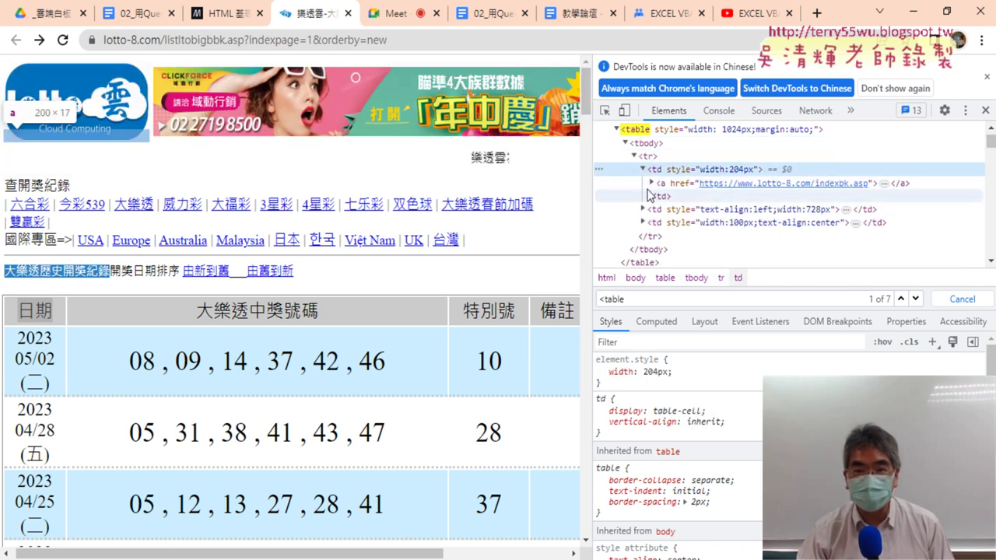
{"action": "left_click", "coordinate": [651, 182]}
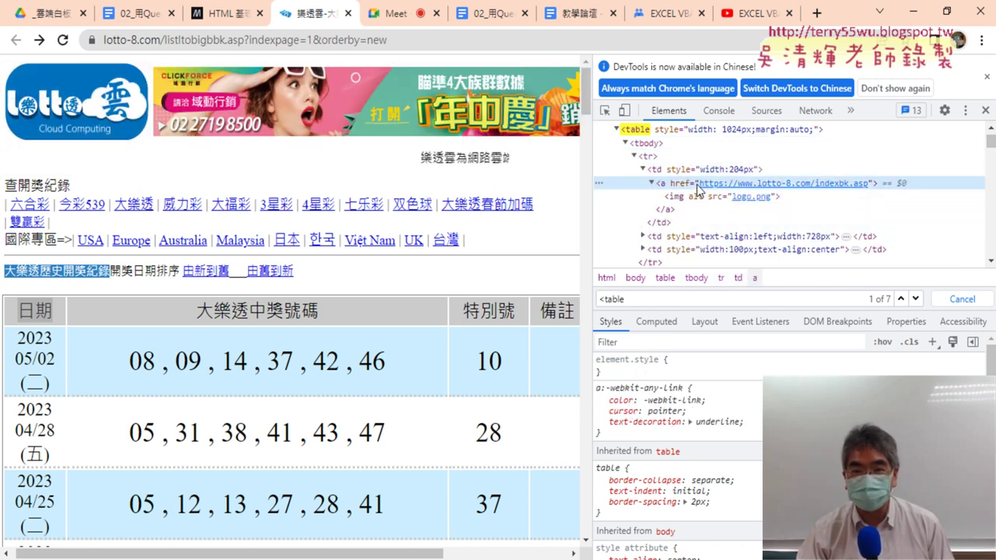
{"action": "left_click", "coordinate": [616, 130]}
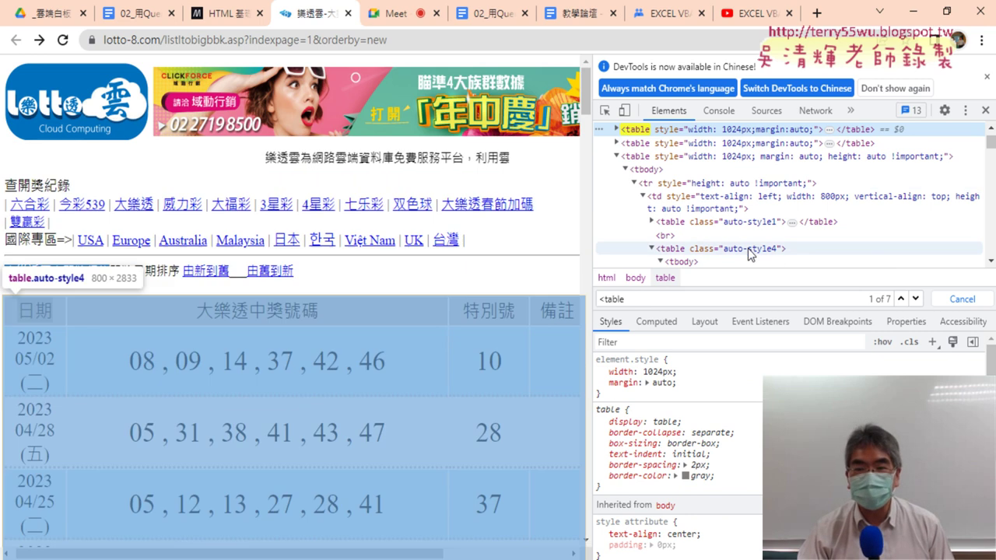
- Step through the '<table' search matches to 7 of 7 and back to 6, confirming match 5 is the auto-style4 draw table
{"action": "left_click", "coordinate": [914, 299]}
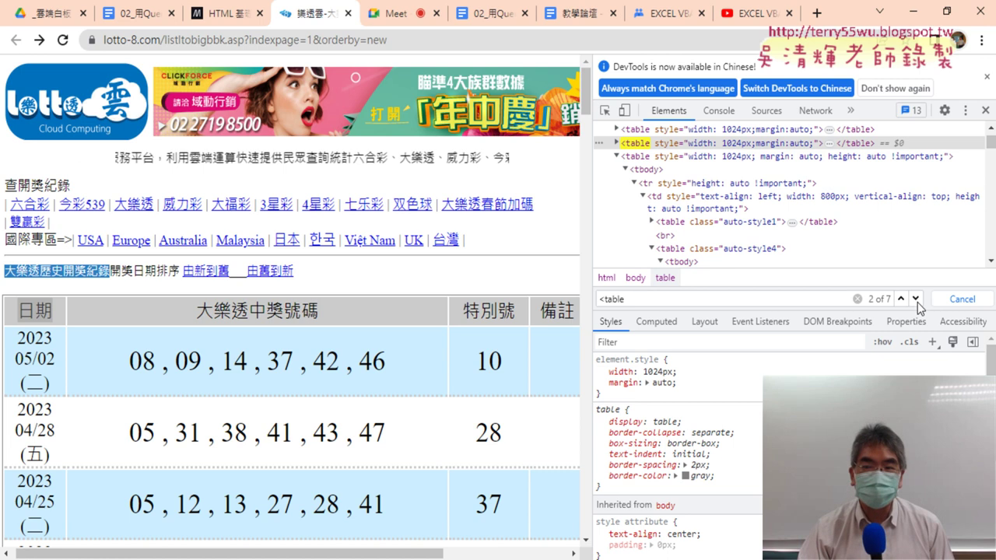
{"action": "left_click", "coordinate": [914, 300]}
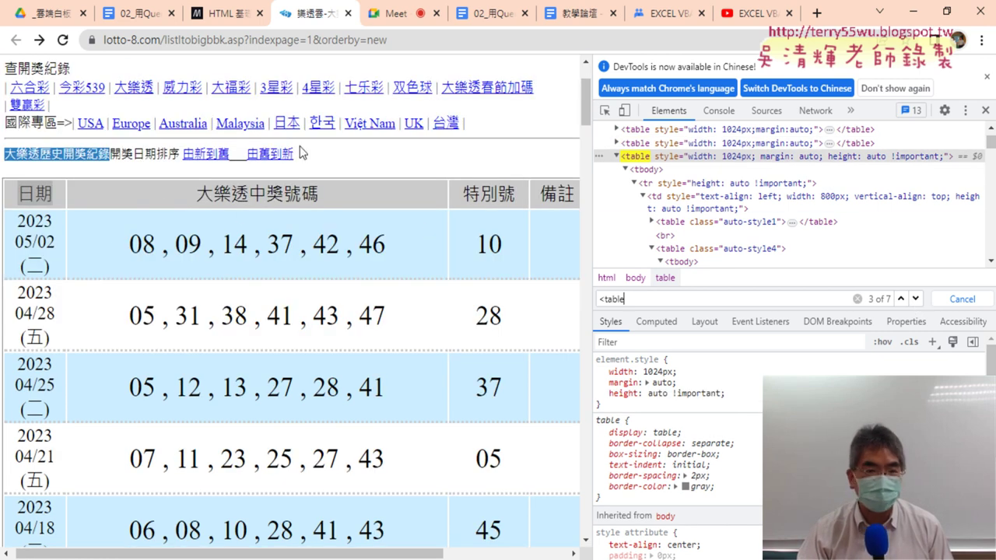
{"action": "left_click", "coordinate": [915, 300]}
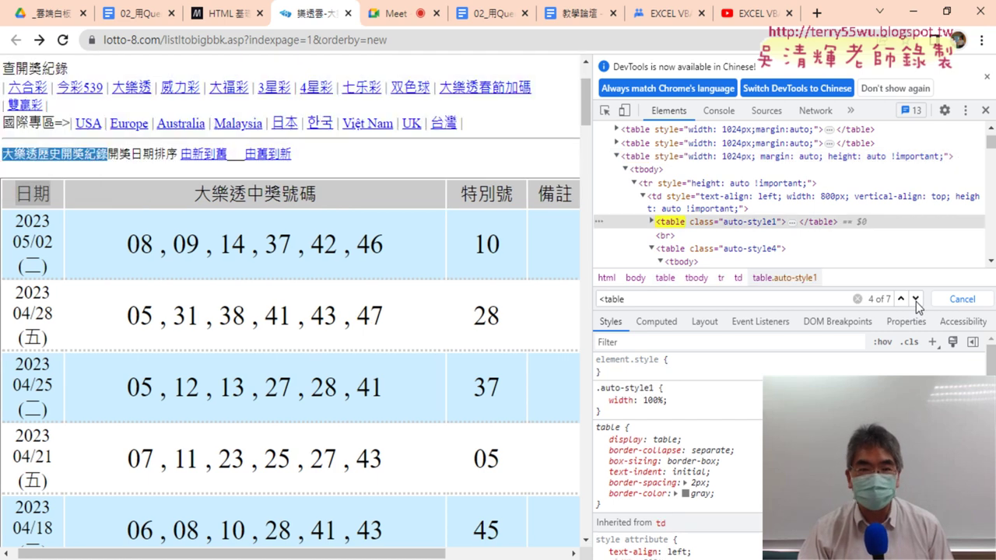
{"action": "left_click", "coordinate": [916, 300]}
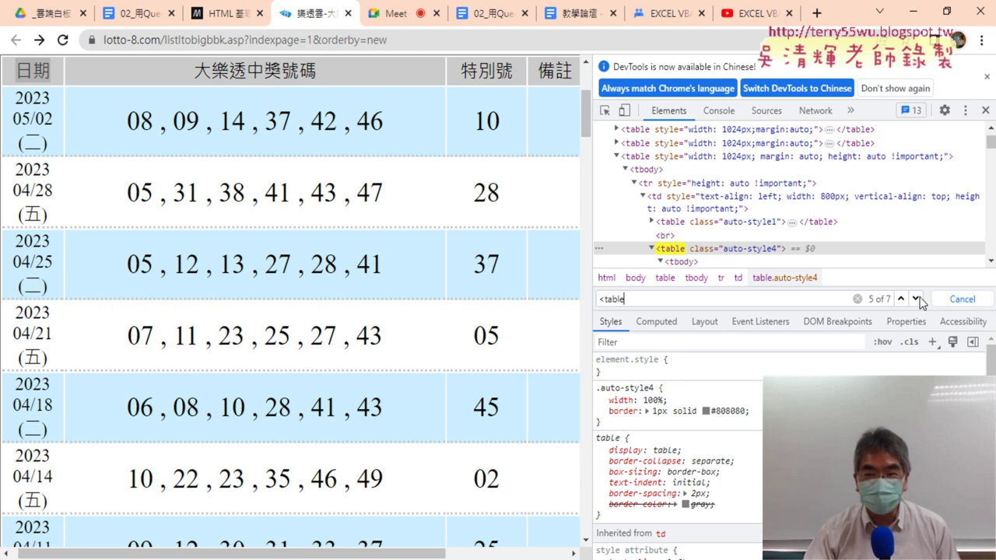
{"action": "left_click", "coordinate": [918, 299]}
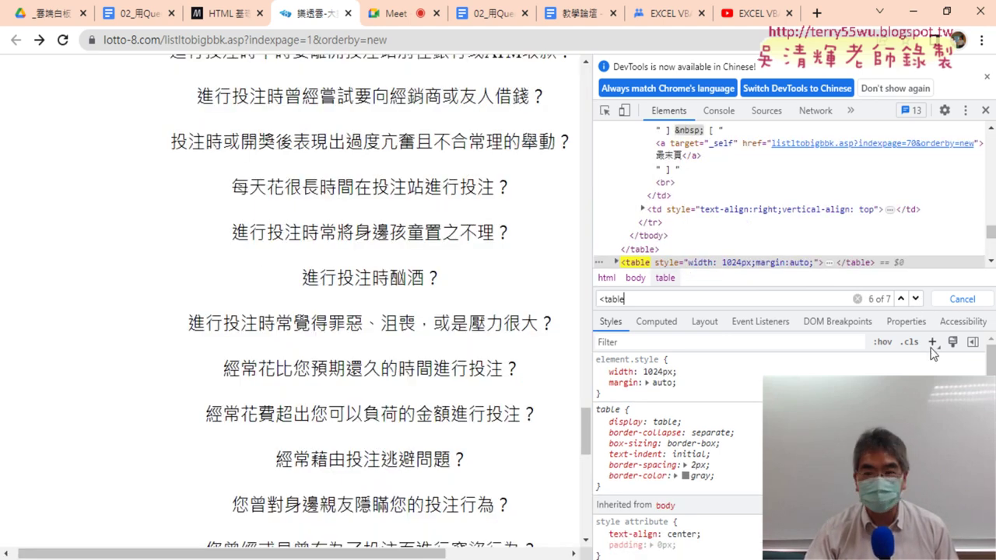
{"action": "left_click", "coordinate": [900, 300]}
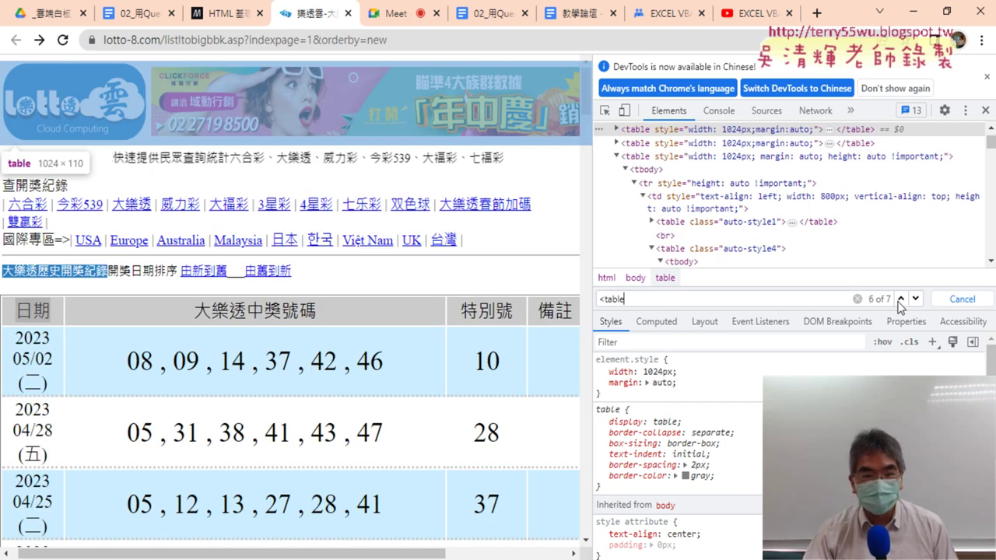
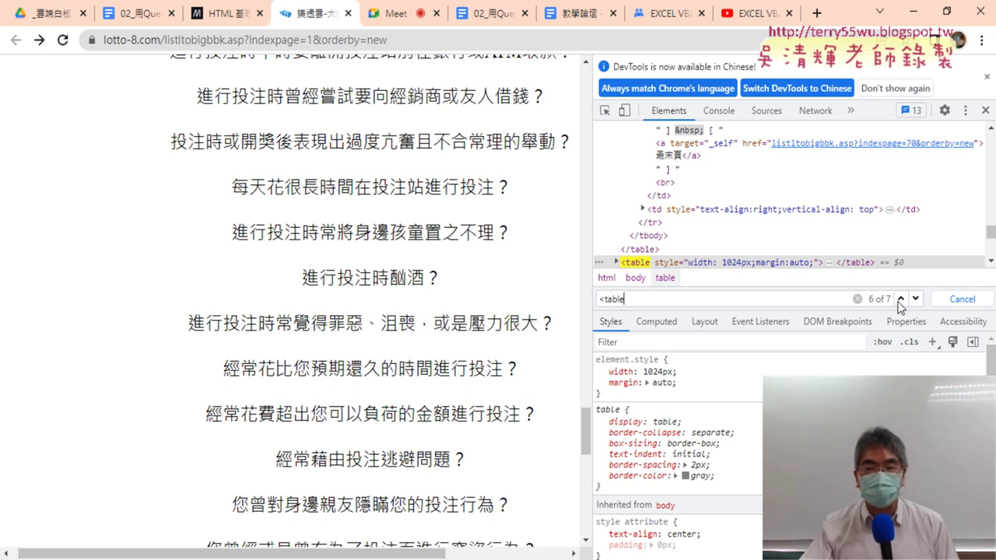
- Step the DevTools '<table' search back to match 5 of 7, the auto-style4 draw-results table
{"action": "left_click", "coordinate": [900, 300]}
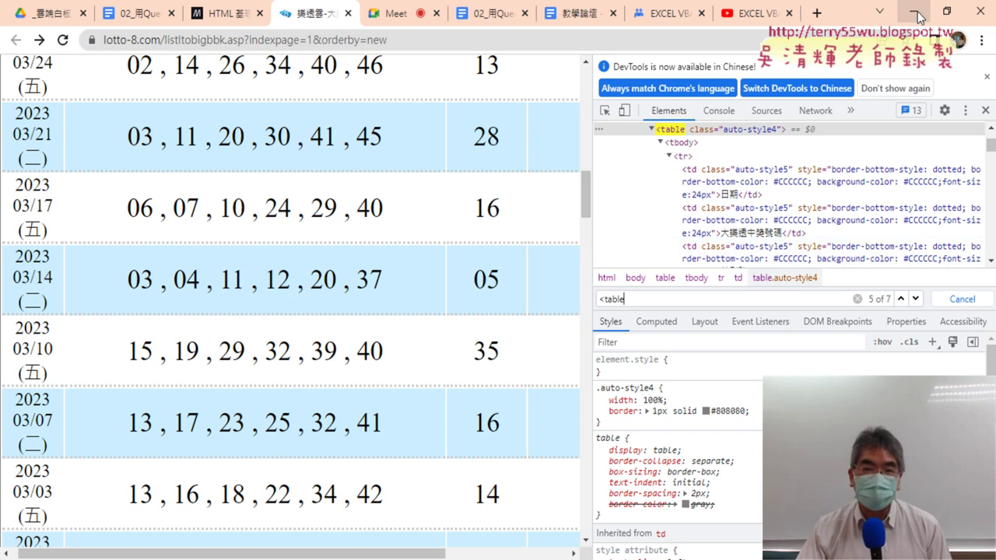
- In the 大樂透下載 macro, change .WebTables = "1" to "5" for the draw-results table
{"action": "left_click", "coordinate": [913, 12]}
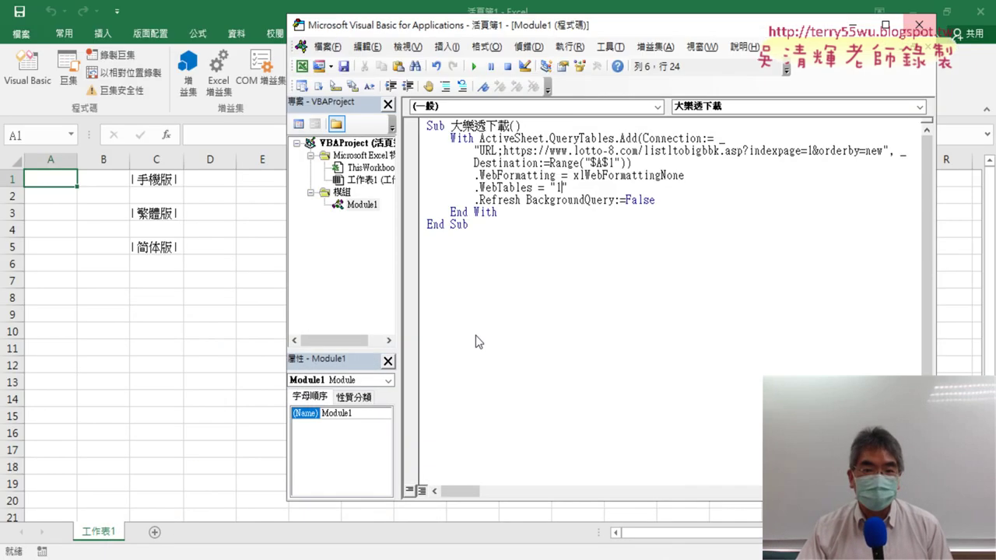
{"action": "left_click_drag", "start_coordinate": [567, 190], "coordinate": [556, 188]}
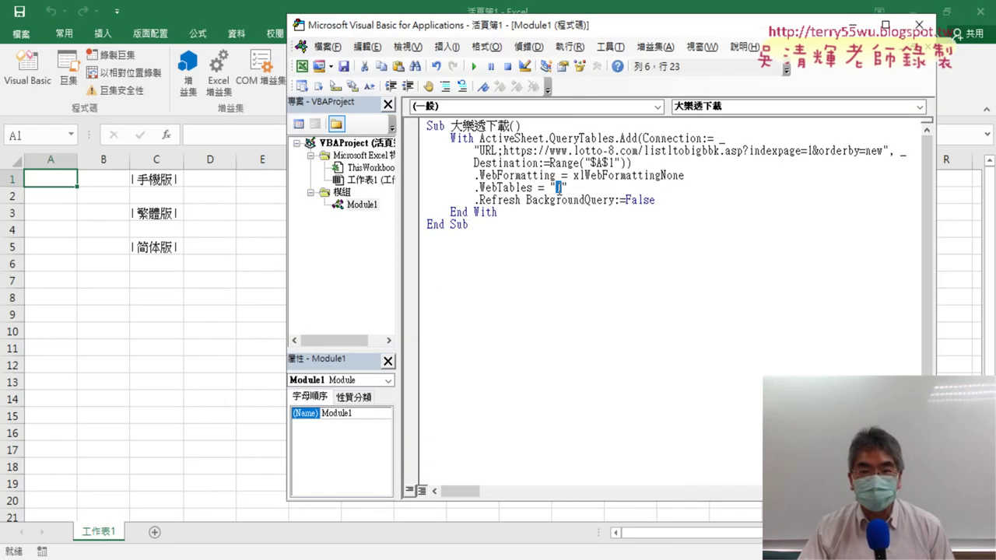
{"action": "type", "text": "5"}
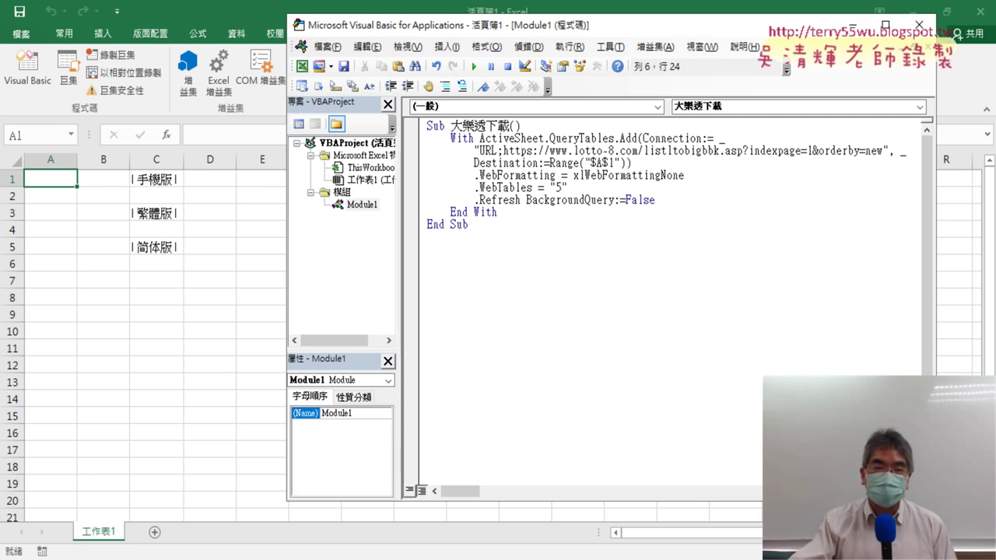
{"action": "left_click_drag", "start_coordinate": [504, 151], "coordinate": [875, 147]}
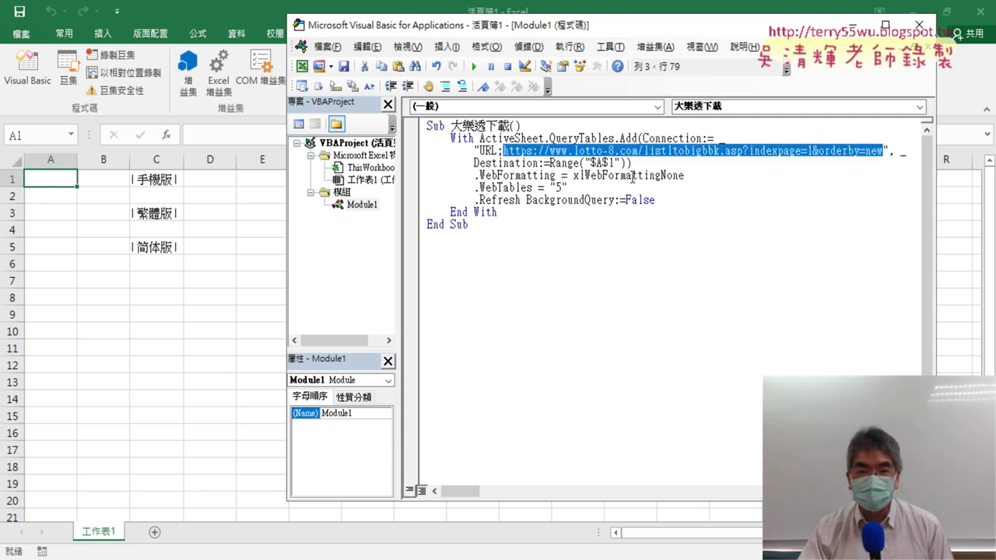
{"action": "left_click_drag", "start_coordinate": [567, 187], "coordinate": [556, 187]}
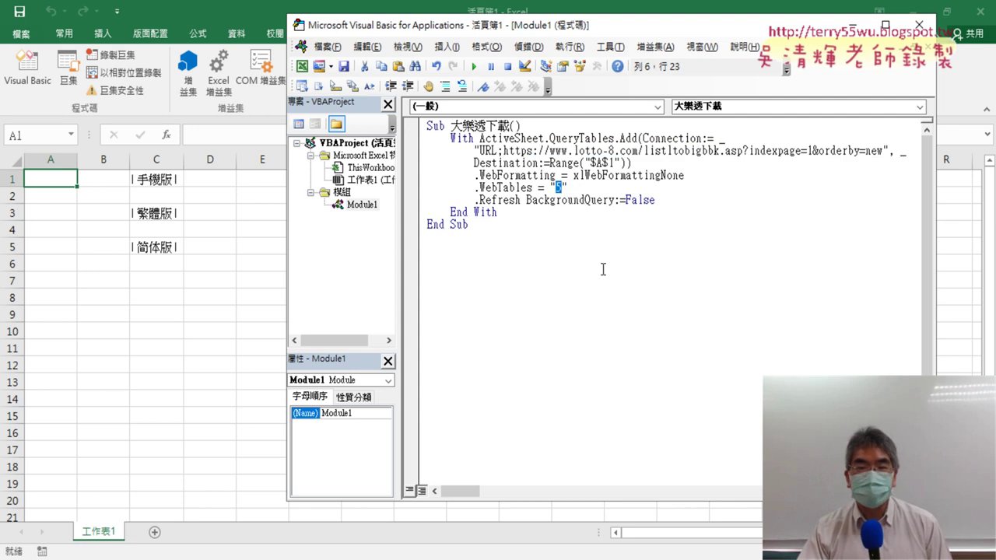
{"action": "left_click", "coordinate": [529, 177]}
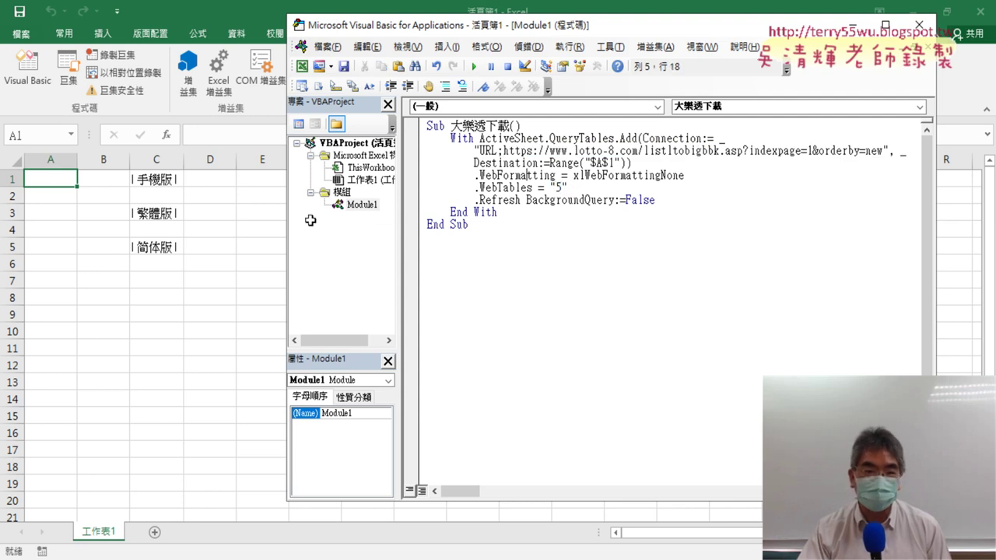
- Clear the worksheet, delete the old web query, and run the 大樂透下載 macro
{"action": "left_click", "coordinate": [15, 162]}
{"action": "key", "text": "Delete"}
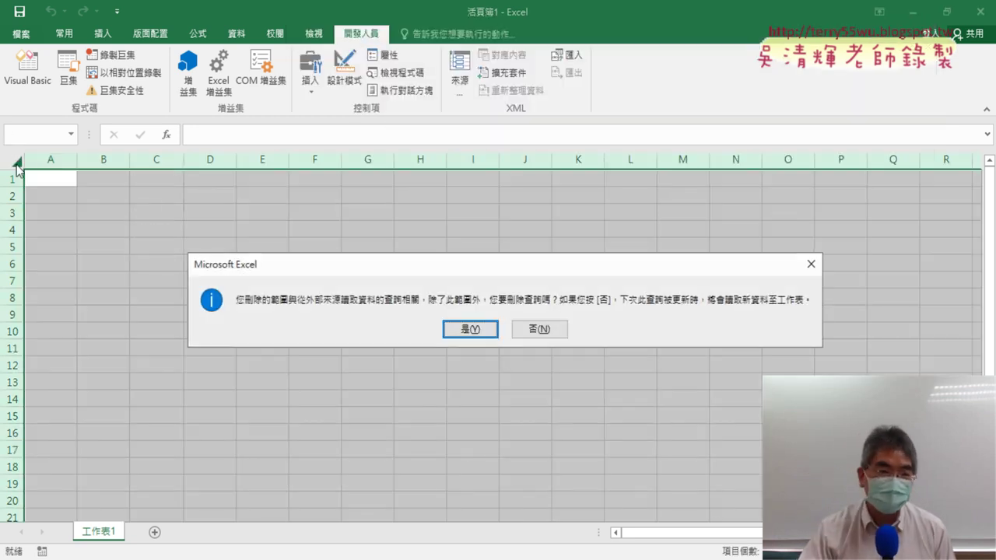
{"action": "left_click", "coordinate": [467, 329]}
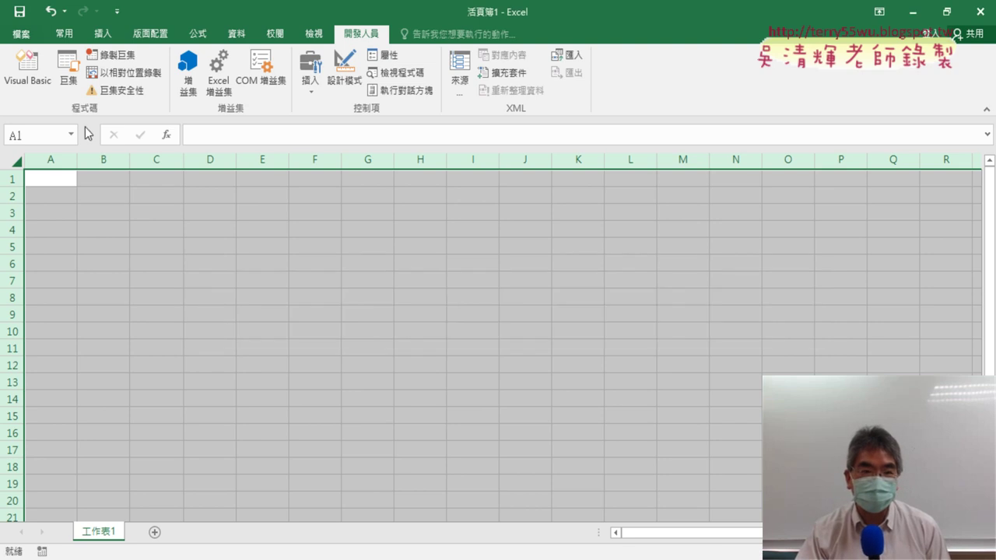
{"action": "left_click", "coordinate": [35, 80]}
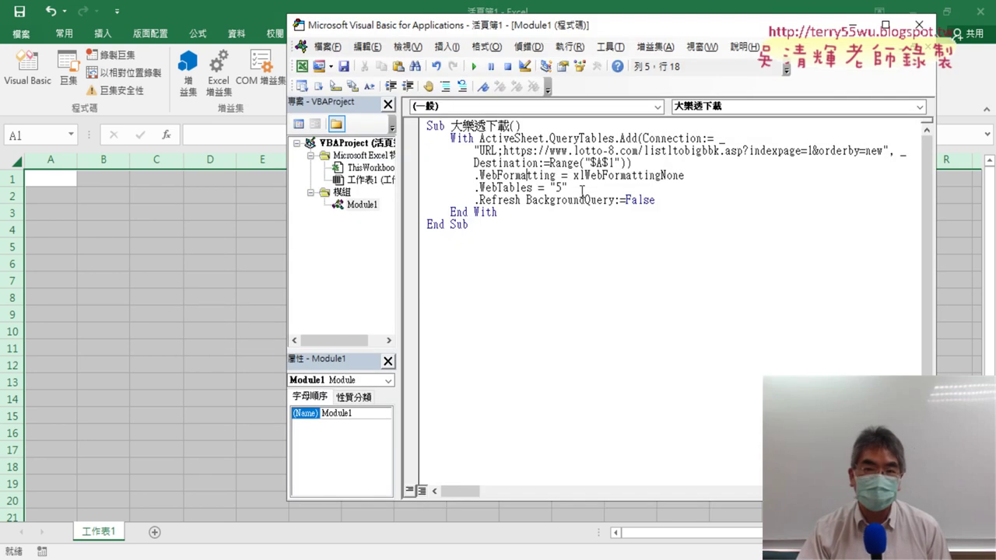
{"action": "left_click", "coordinate": [562, 227]}
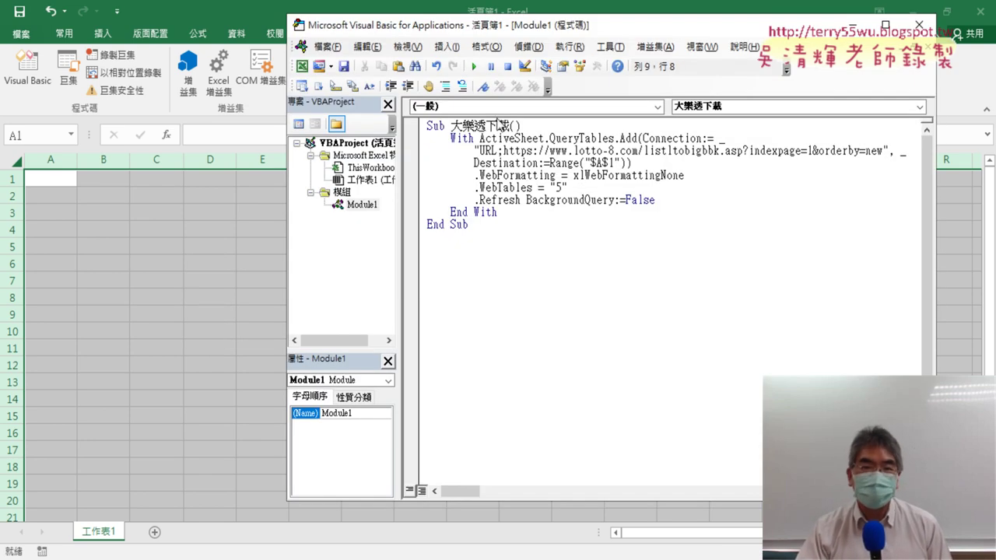
{"action": "left_click", "coordinate": [481, 70]}
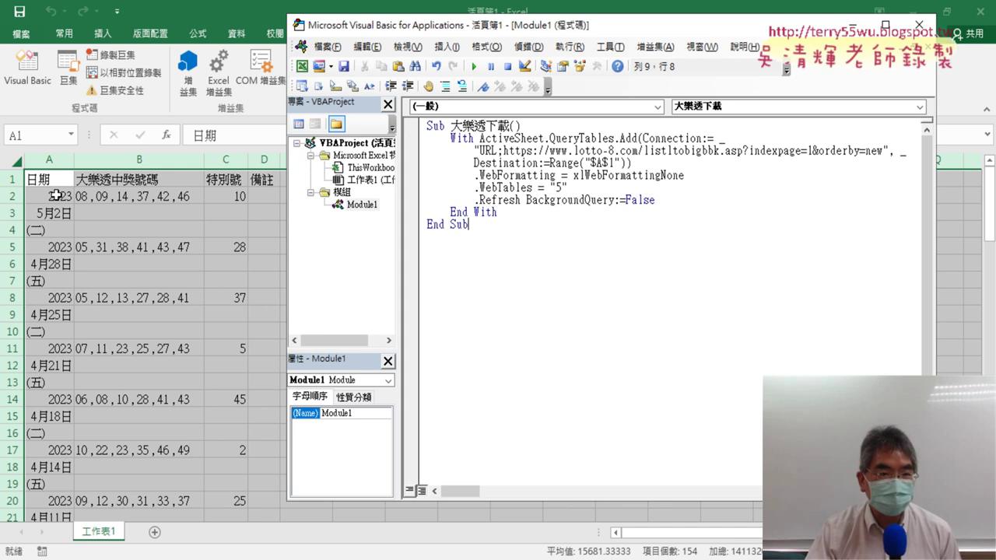
- Check the imported draw dates, winning numbers in B2 and special number in C2
{"action": "left_click_drag", "start_coordinate": [52, 193], "coordinate": [51, 227]}
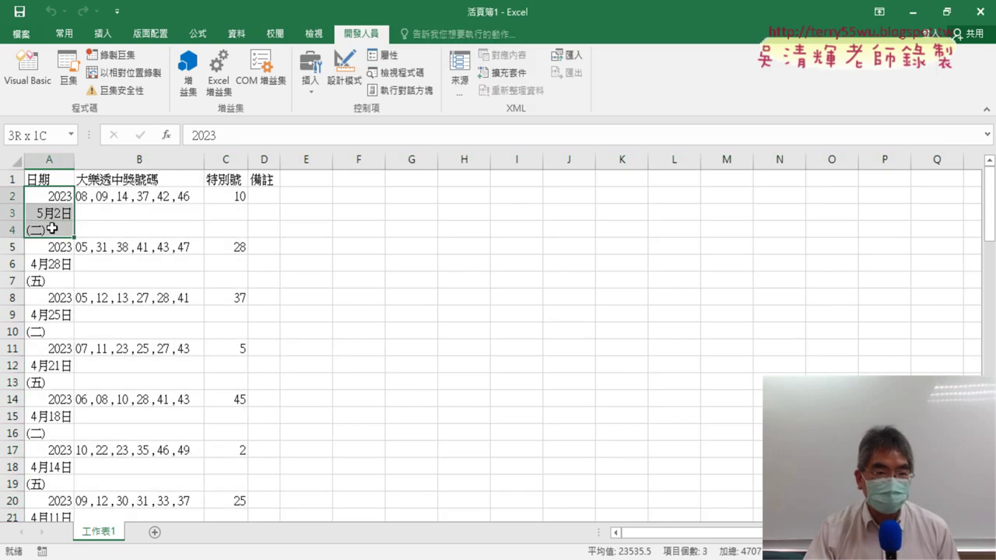
{"action": "left_click", "coordinate": [136, 198]}
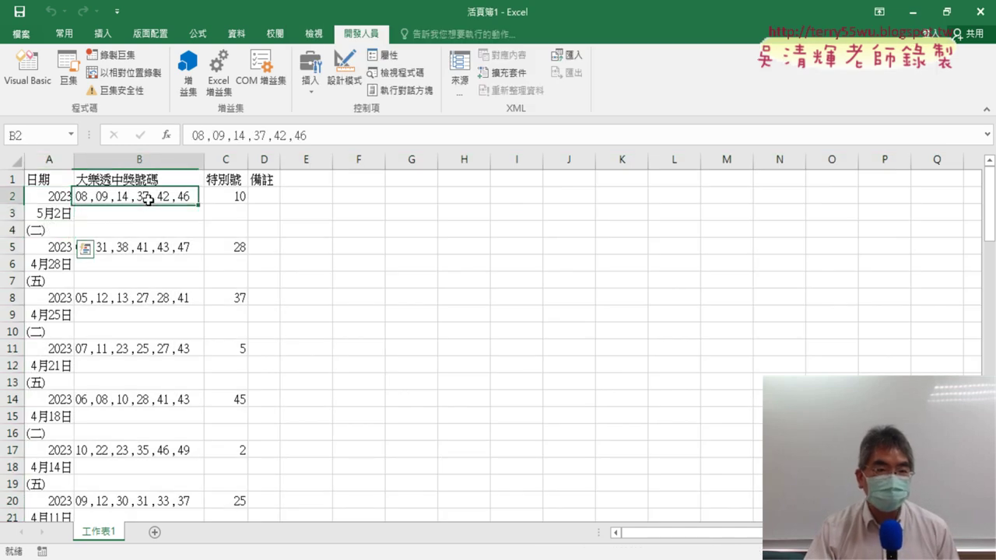
{"action": "left_click", "coordinate": [231, 197]}
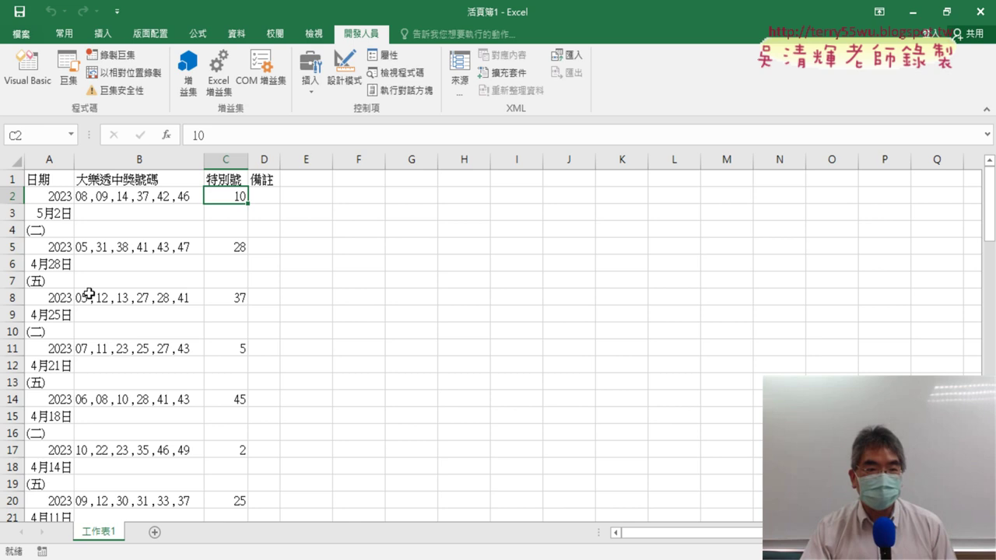
{"action": "left_click", "coordinate": [56, 251]}
{"action": "left_click_drag", "start_coordinate": [56, 251], "coordinate": [222, 264]}
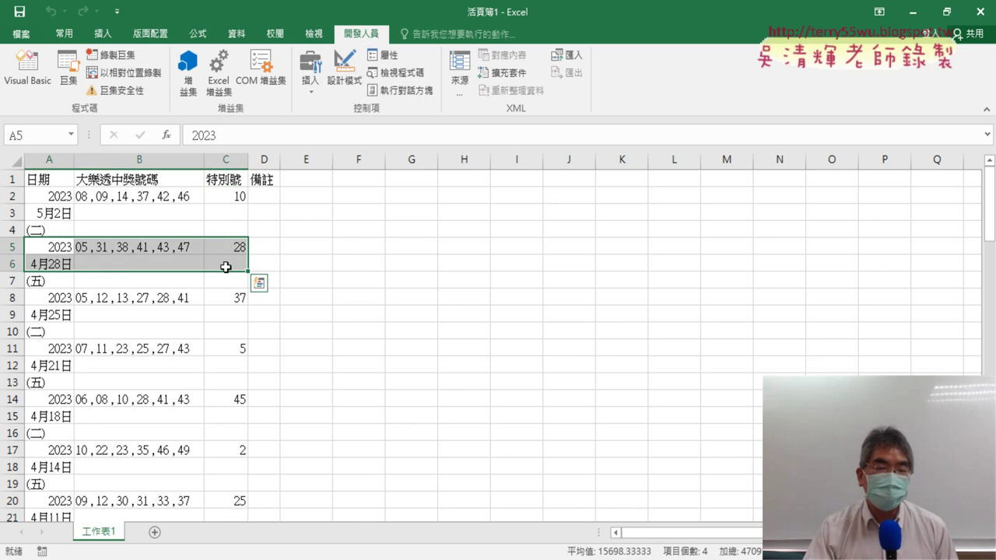
{"action": "left_click", "coordinate": [31, 70]}
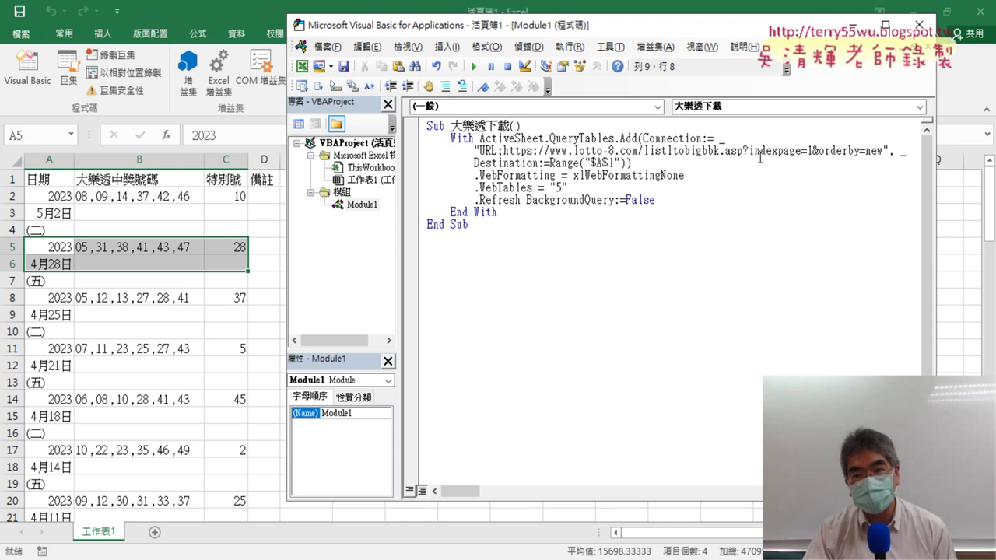
- Change indexpage=1 to indexpage=2 in the query URL and rerun the macro
{"action": "left_click", "coordinate": [811, 150]}
{"action": "type", "text": "2"}
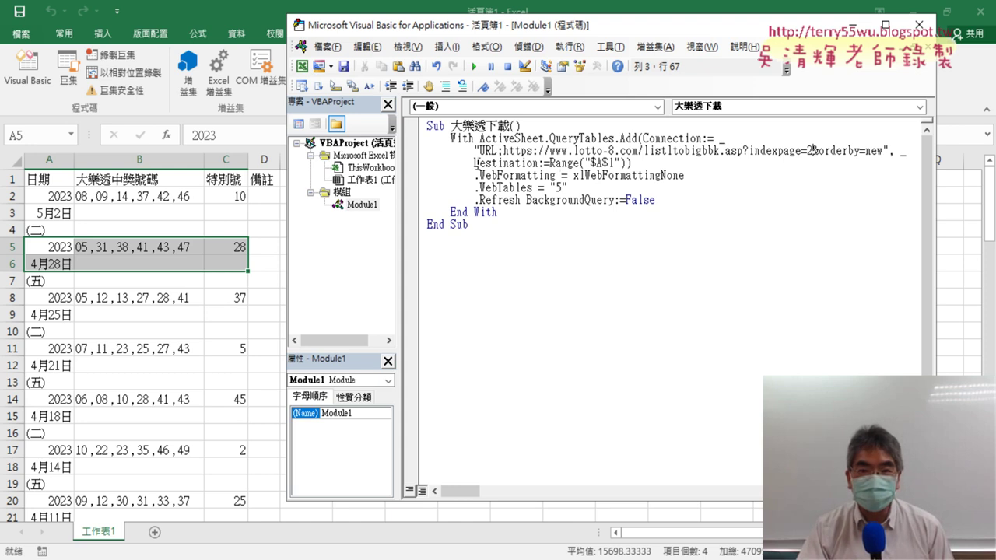
{"action": "left_click_drag", "start_coordinate": [475, 163], "coordinate": [521, 167]}
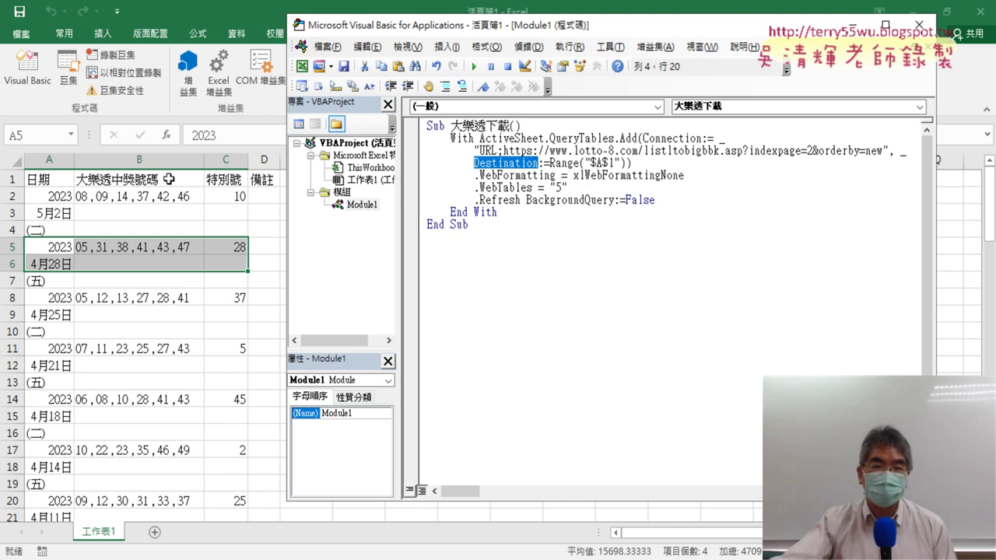
{"action": "left_click", "coordinate": [474, 66]}
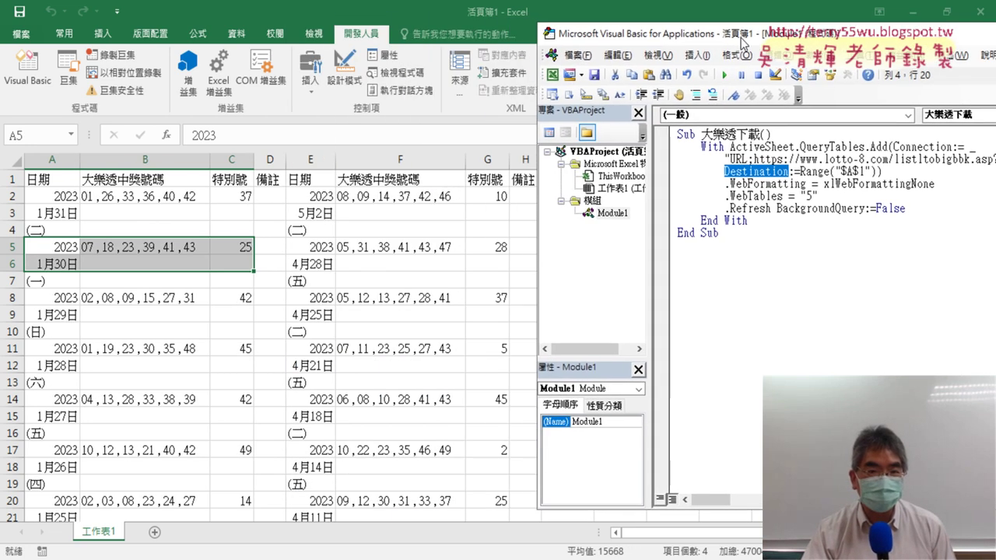
{"action": "left_click_drag", "start_coordinate": [490, 33], "coordinate": [852, 46]}
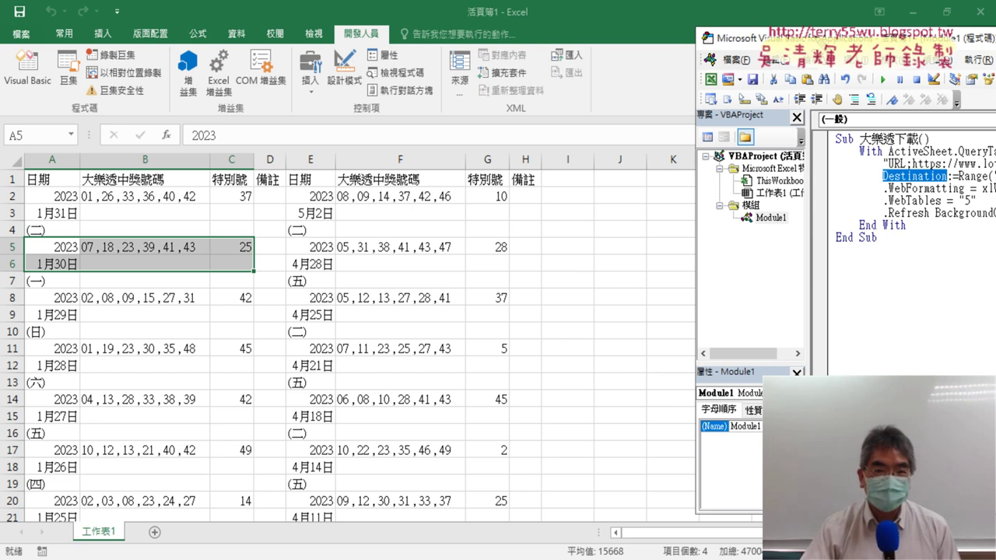
{"action": "left_click_drag", "start_coordinate": [285, 161], "coordinate": [283, 323]}
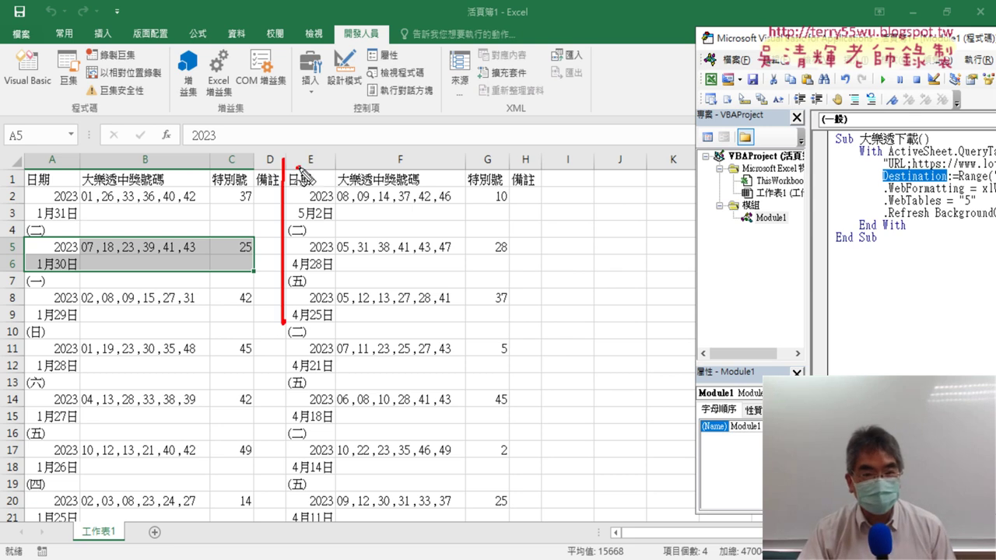
{"action": "mouse_move", "coordinate": [297, 166]}
{"action": "left_mouse_down"}
{"action": "mouse_move", "coordinate": [542, 165]}
{"action": "mouse_move", "coordinate": [544, 327]}
{"action": "left_mouse_up"}
{"action": "left_click_drag", "start_coordinate": [434, 228], "coordinate": [433, 307]}
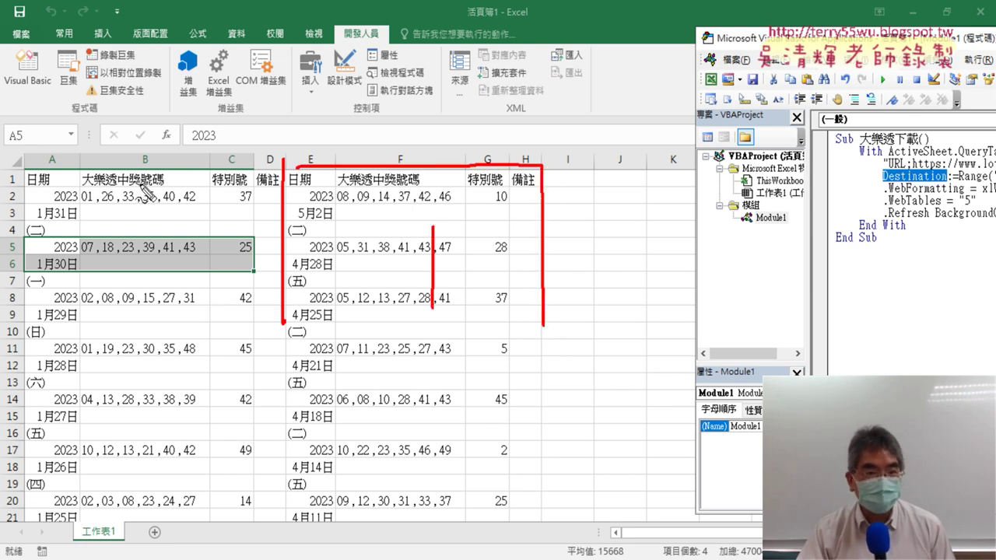
{"action": "left_click_drag", "start_coordinate": [18, 166], "coordinate": [19, 302]}
{"action": "left_click_drag", "start_coordinate": [28, 162], "coordinate": [283, 159]}
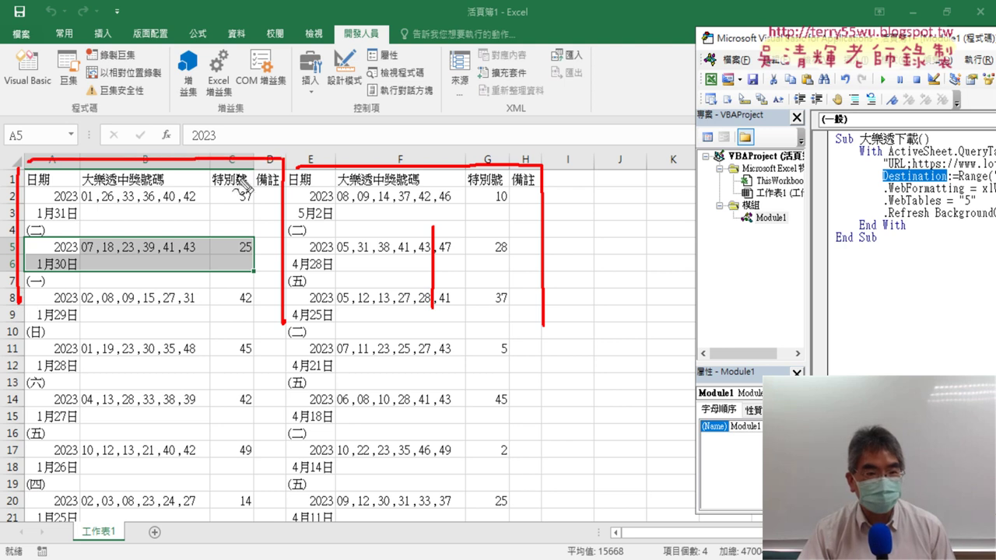
{"action": "left_click_drag", "start_coordinate": [124, 227], "coordinate": [208, 276]}
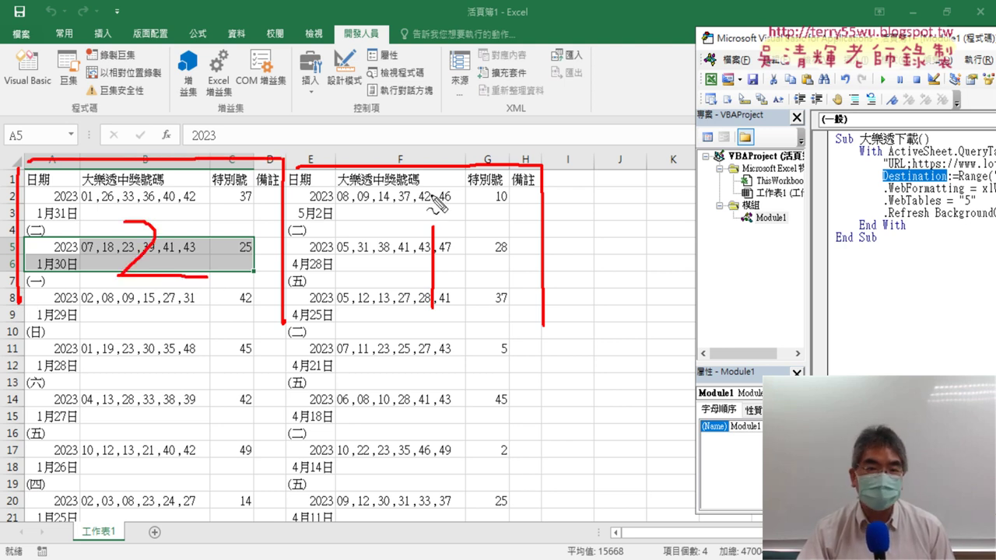
{"action": "mouse_move", "coordinate": [221, 383]}
{"action": "left_mouse_down"}
{"action": "mouse_move", "coordinate": [479, 383]}
{"action": "mouse_move", "coordinate": [471, 412]}
{"action": "left_mouse_up"}
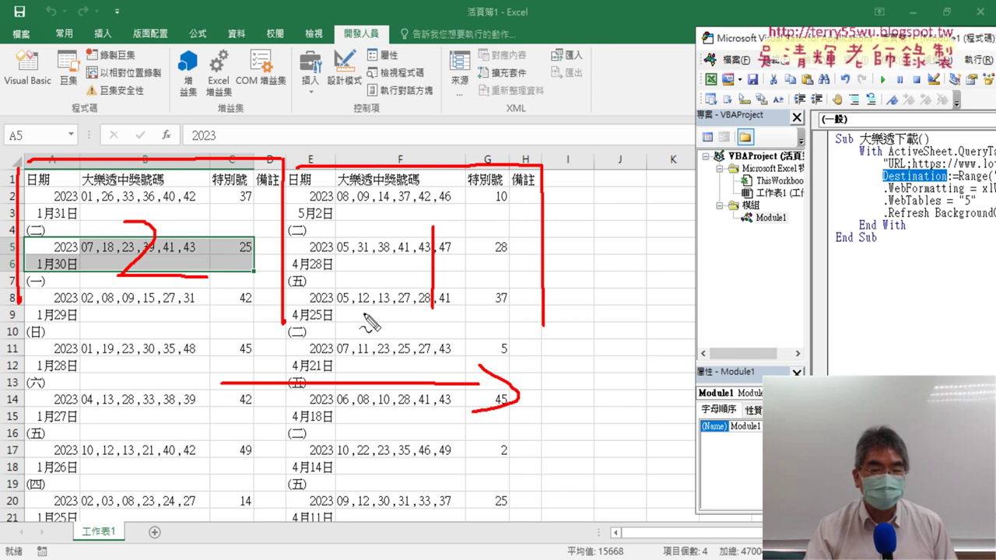
{"action": "left_click_drag", "start_coordinate": [315, 187], "coordinate": [347, 226]}
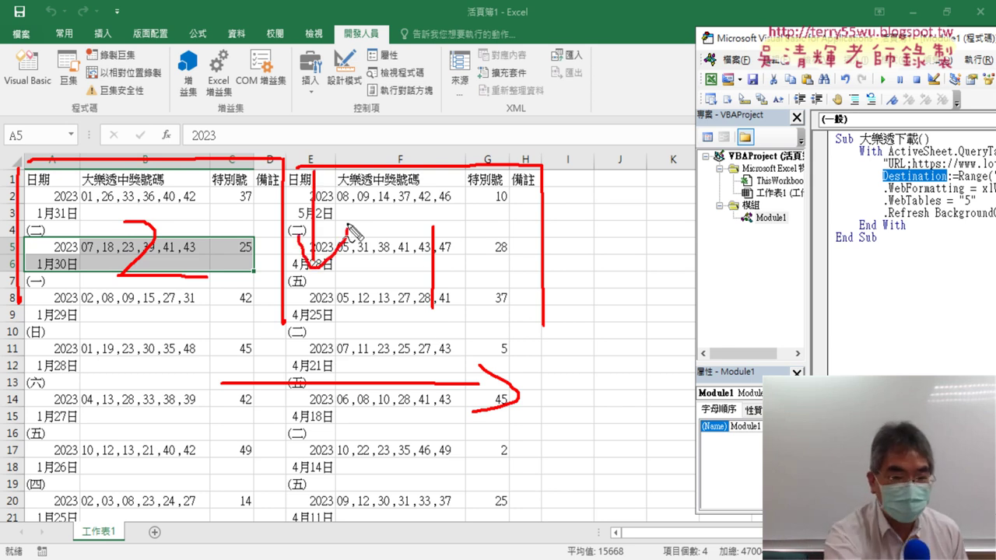
{"action": "key", "text": "Escape"}
- Clear the sheet, delete the query, reset indexpage to 1 and rerun the macro
{"action": "left_click", "coordinate": [14, 159]}
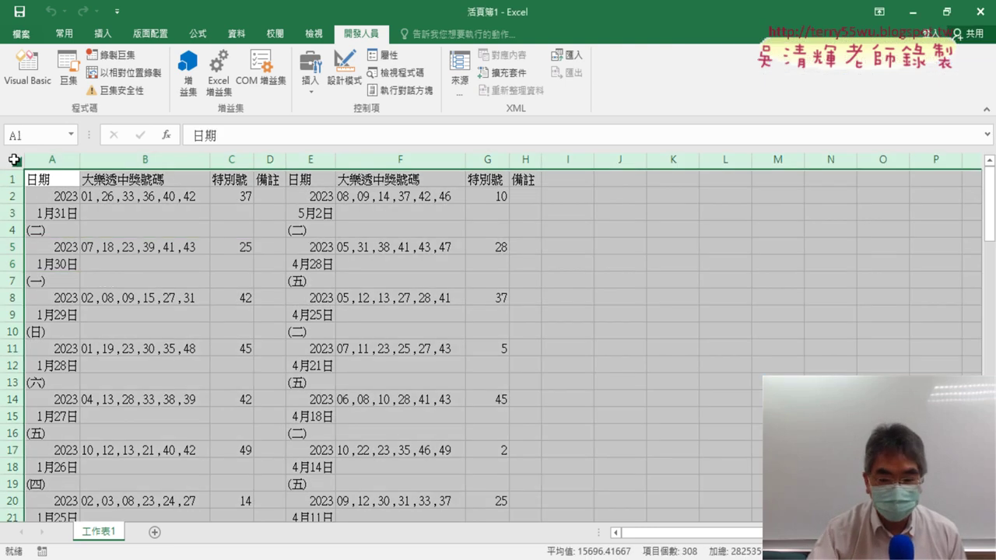
{"action": "key", "text": "Delete"}
{"action": "left_click", "coordinate": [470, 330]}
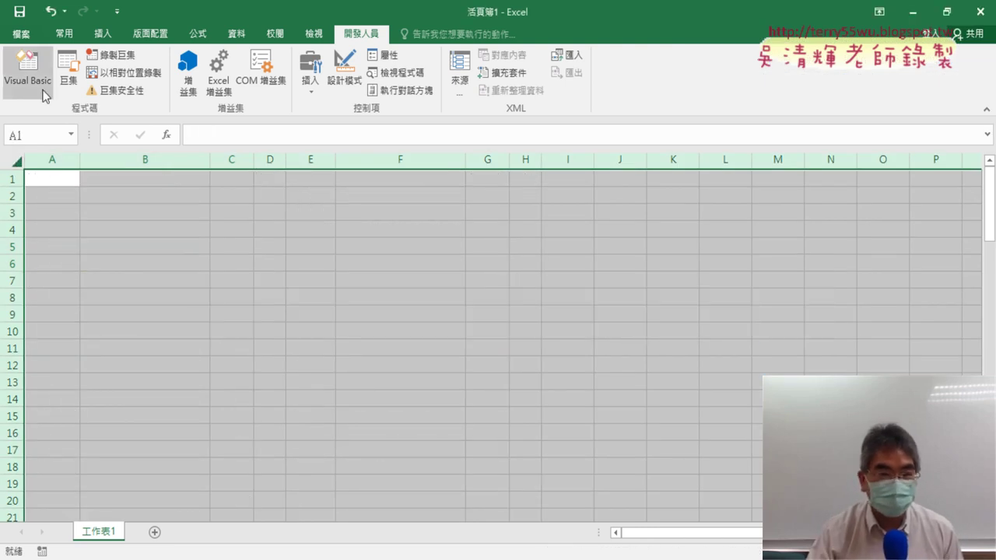
{"action": "left_click", "coordinate": [39, 90]}
{"action": "left_click_drag", "start_coordinate": [862, 45], "coordinate": [504, 41]}
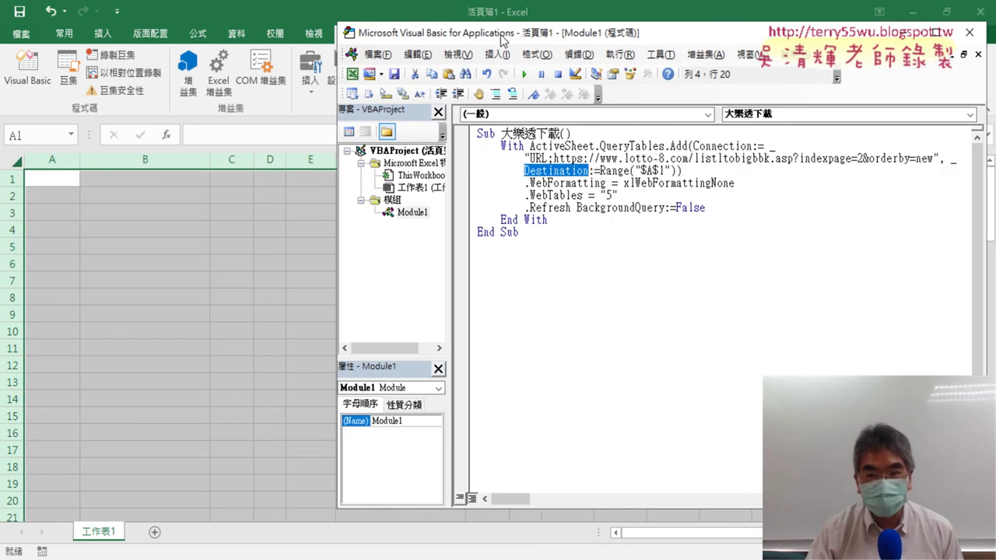
{"action": "double_click", "coordinate": [861, 159]}
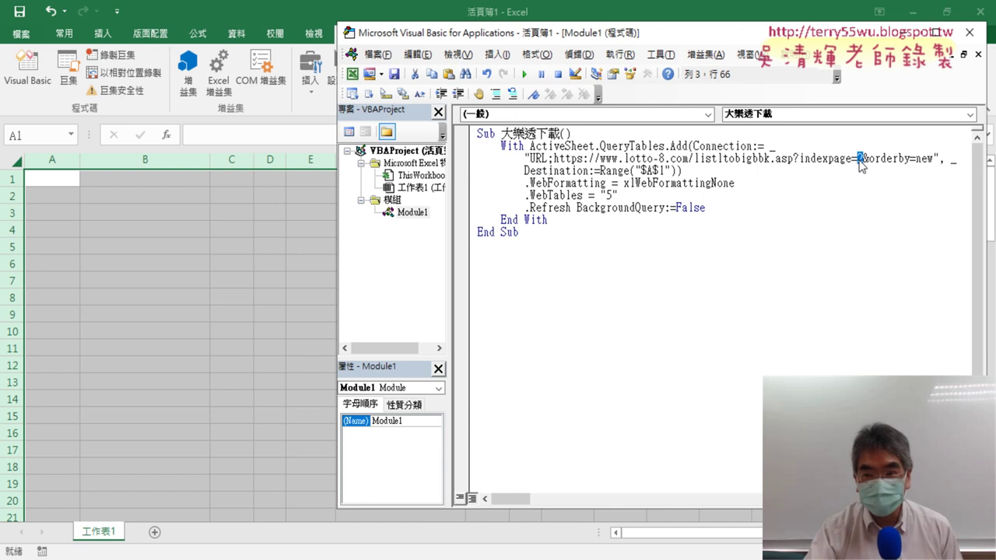
{"action": "type", "text": "1"}
{"action": "left_click", "coordinate": [525, 74]}
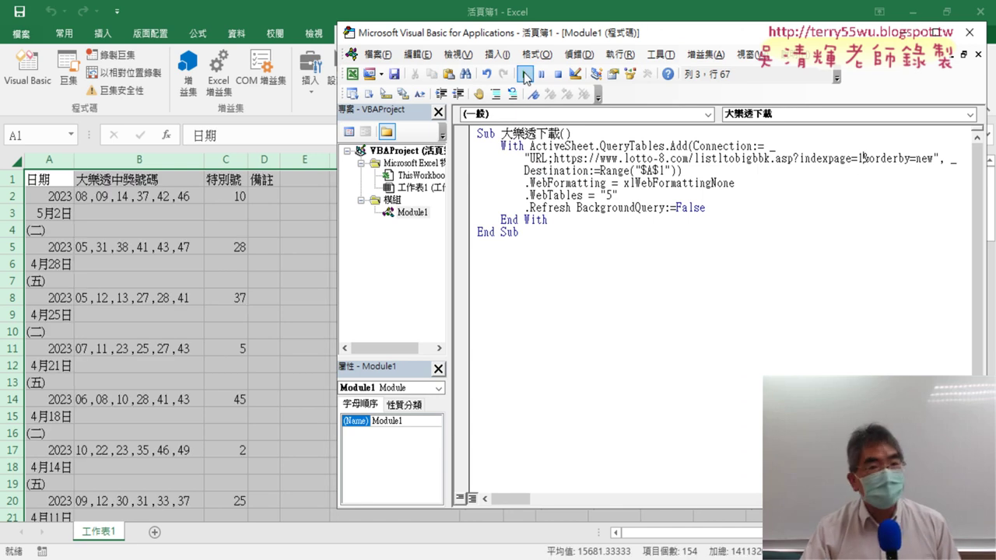
- Find the end of the page 1 data, identifying A92 as the first empty cell
{"action": "left_click", "coordinate": [47, 179]}
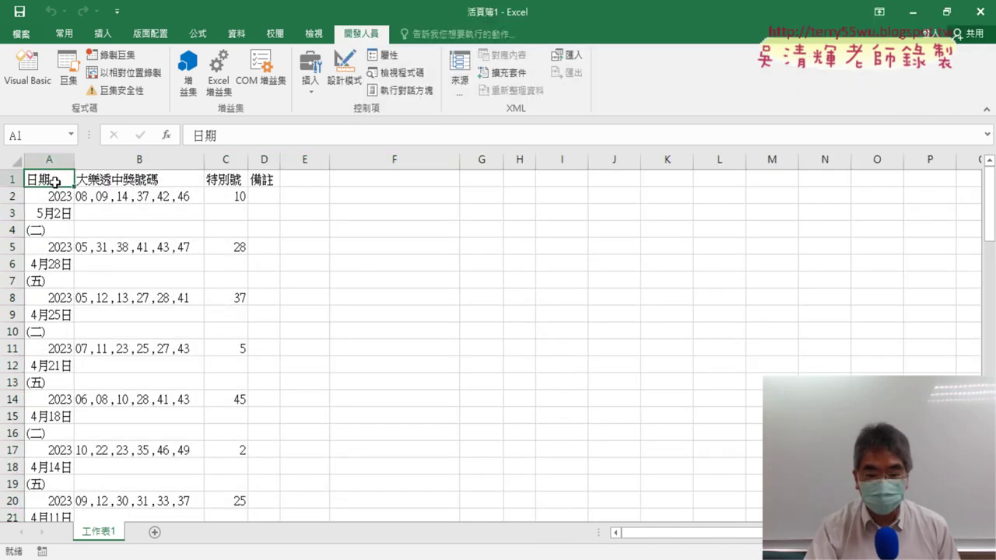
{"action": "key", "text": "ctrl+Down"}
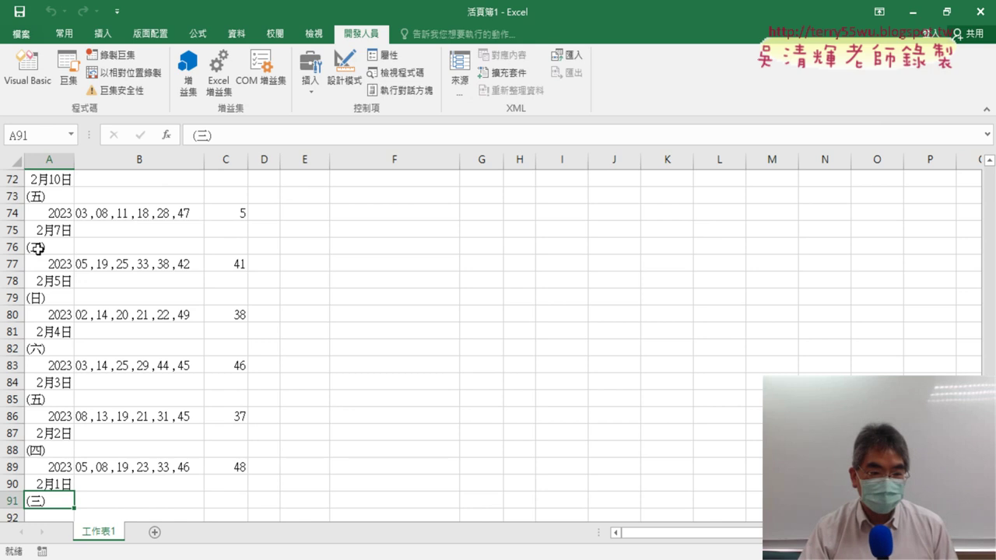
{"action": "scroll", "coordinate": [89, 268], "scroll_direction": "down", "scroll_amount": 3}
{"action": "left_click", "coordinate": [51, 370]}
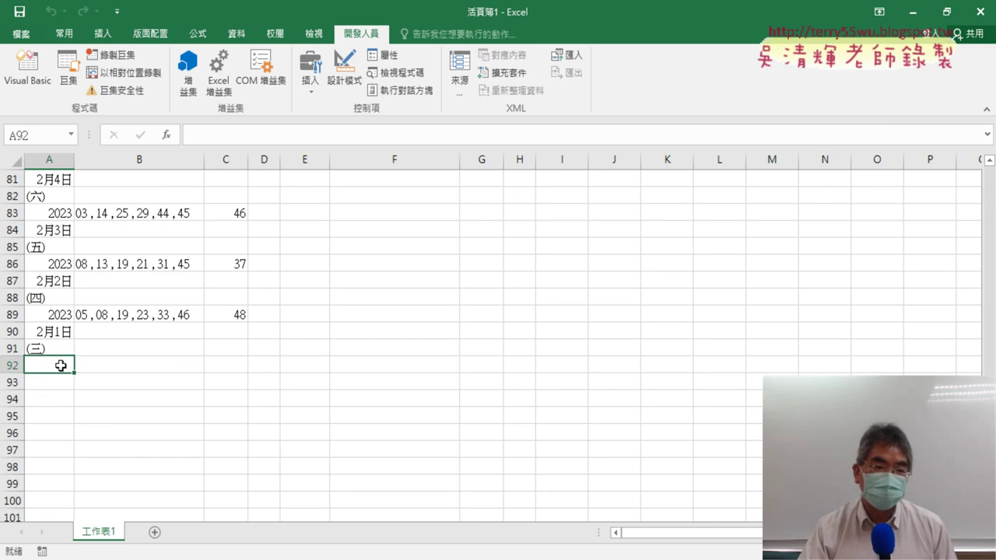
{"action": "left_click", "coordinate": [32, 87]}
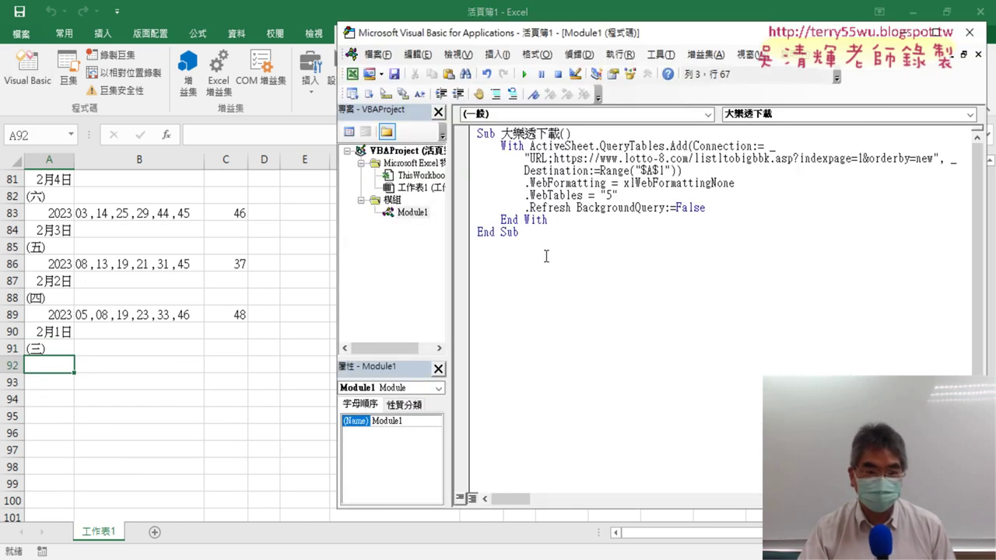
{"action": "double_click", "coordinate": [663, 170]}
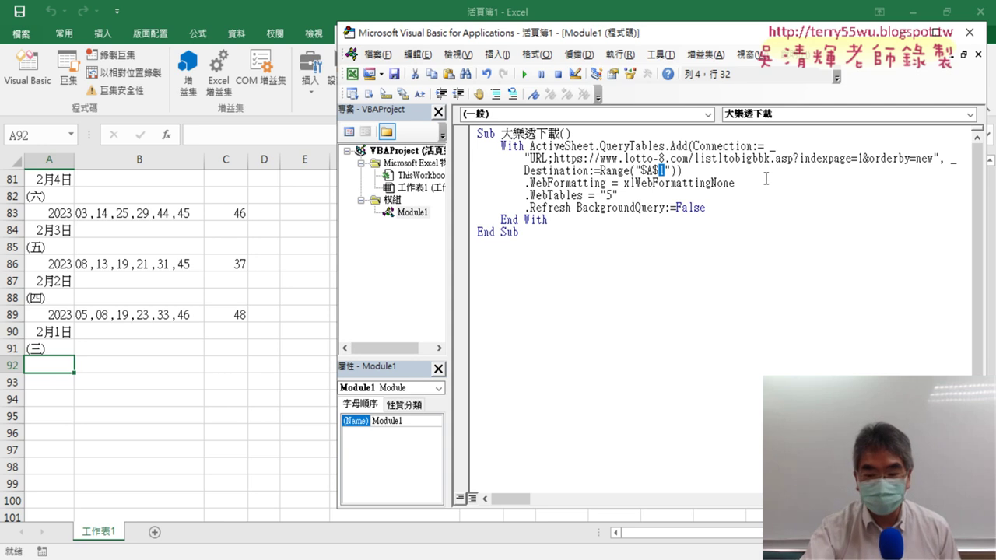
- Set the macro's destination to Range("$A$92") and the URL's indexpage to 2
{"action": "type", "text": "92"}
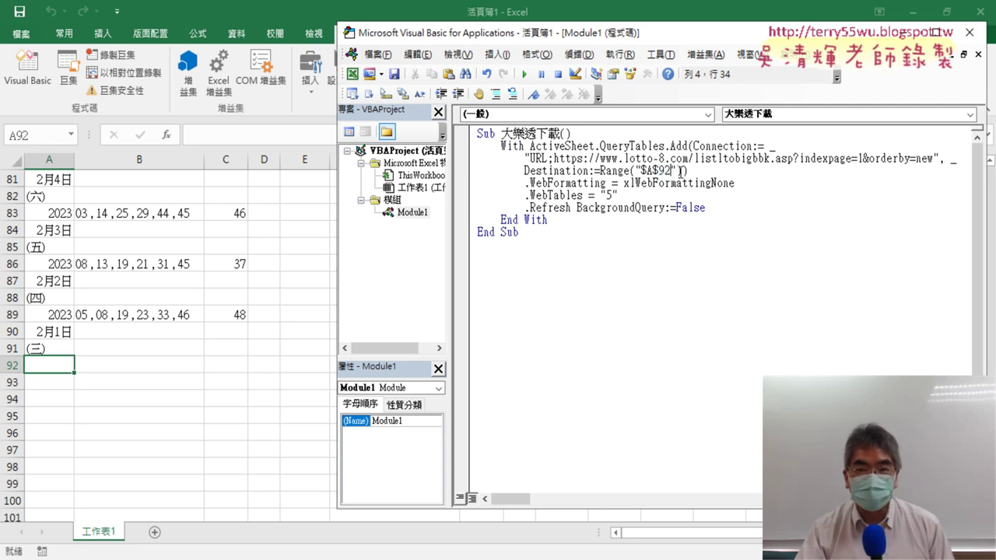
{"action": "double_click", "coordinate": [665, 170]}
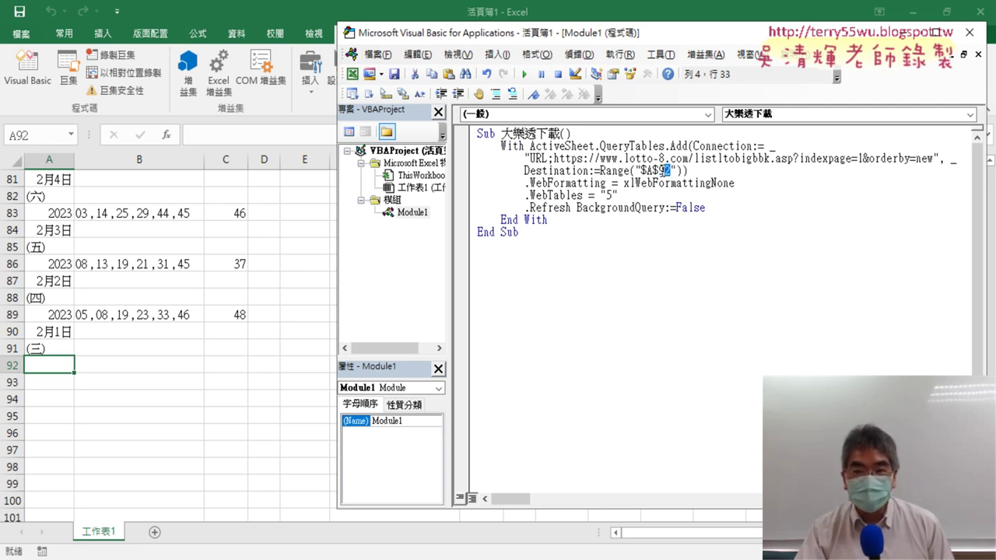
{"action": "left_click_drag", "start_coordinate": [663, 170], "coordinate": [678, 171]}
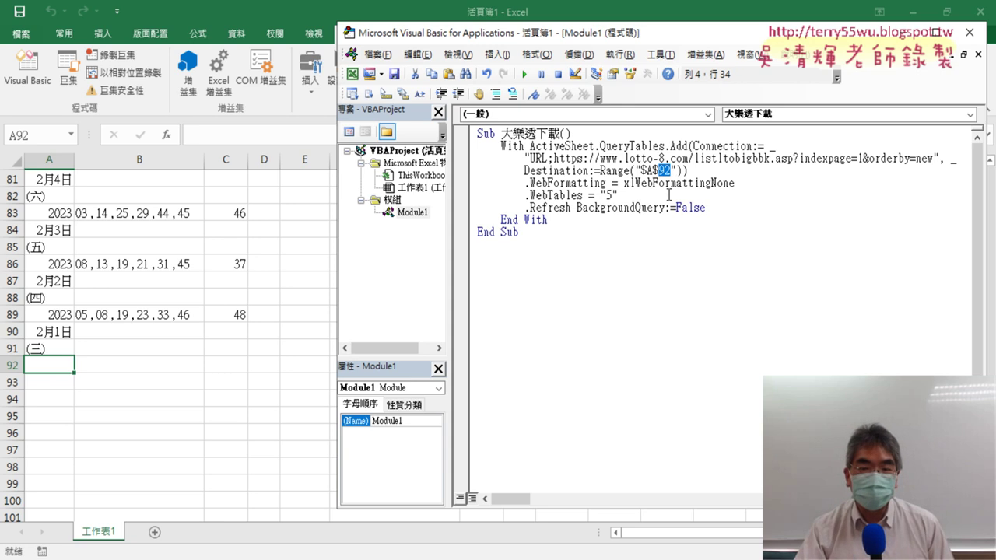
{"action": "double_click", "coordinate": [860, 158]}
{"action": "type", "text": "2"}
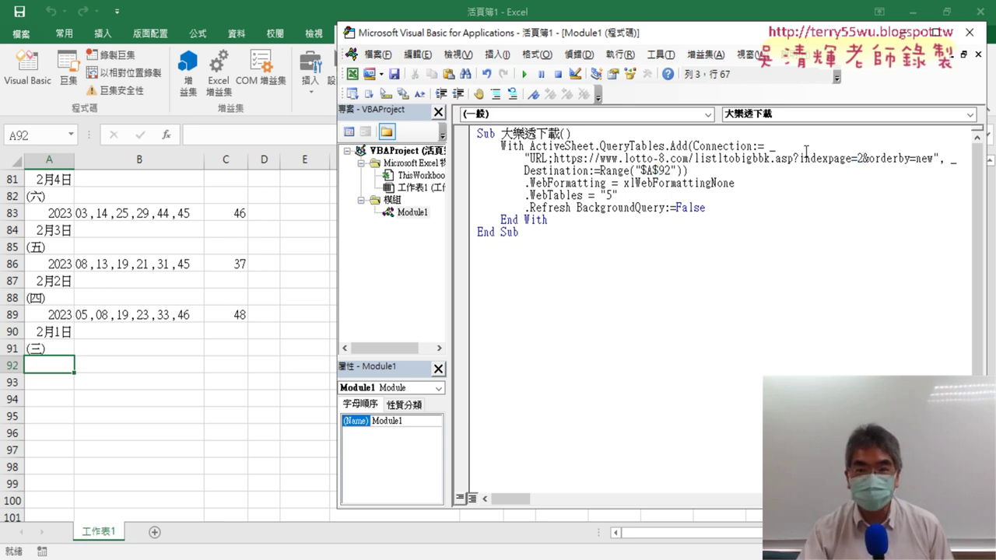
{"action": "type", "text": "3"}
{"action": "double_click", "coordinate": [666, 171]}
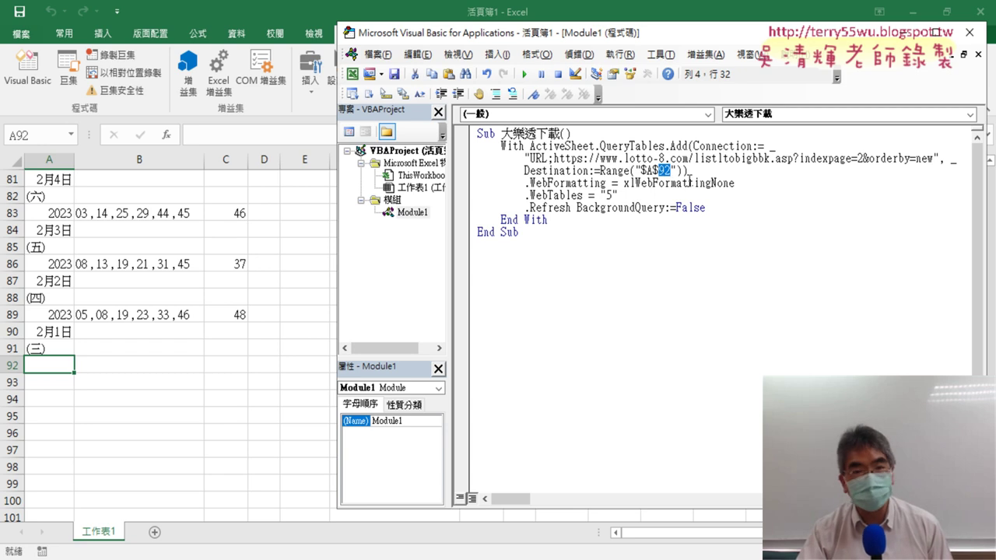
- Run the macro and confirm page 2 data ends at row 182, leaving A183 empty
{"action": "left_click", "coordinate": [526, 74]}
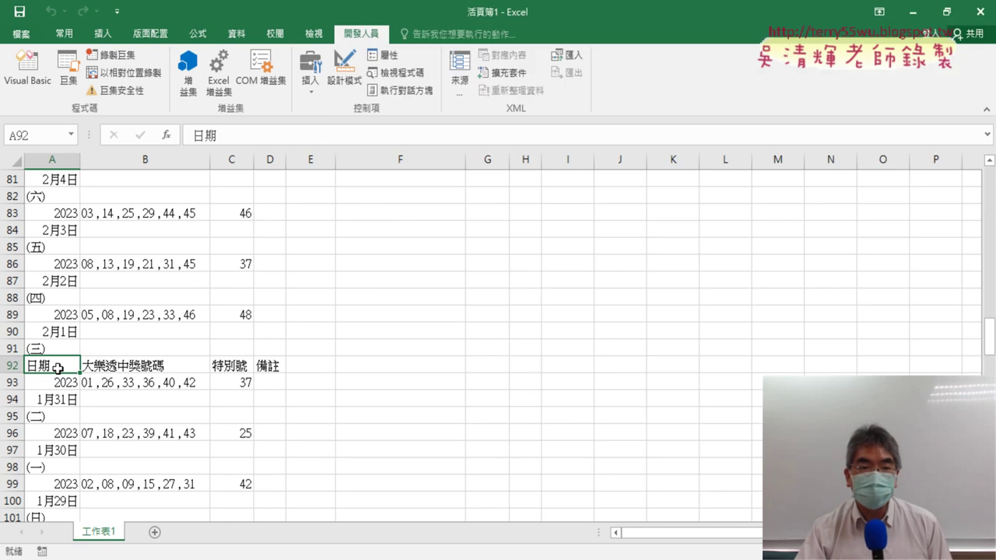
{"action": "left_click", "coordinate": [57, 368]}
{"action": "key", "text": "ctrl+Down"}
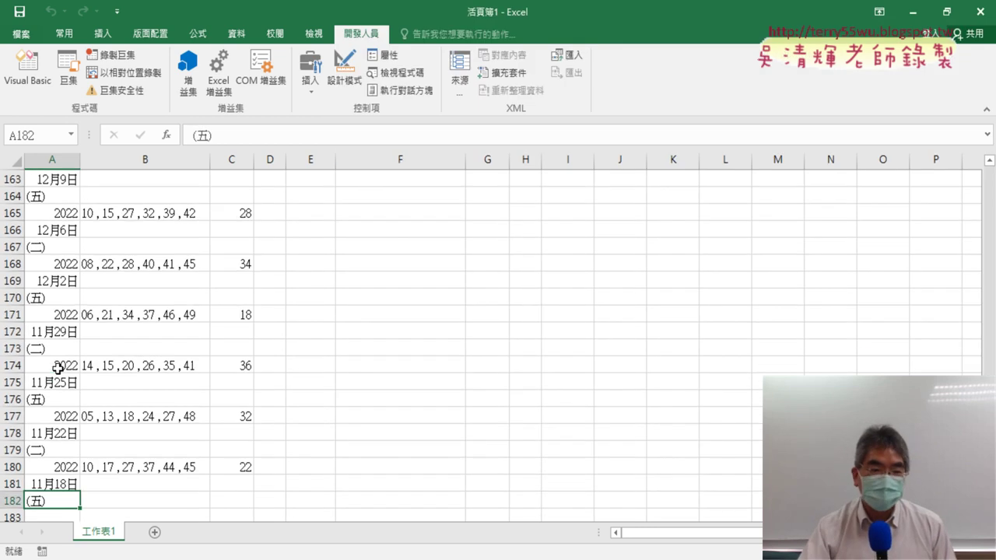
{"action": "key", "text": "Down"}
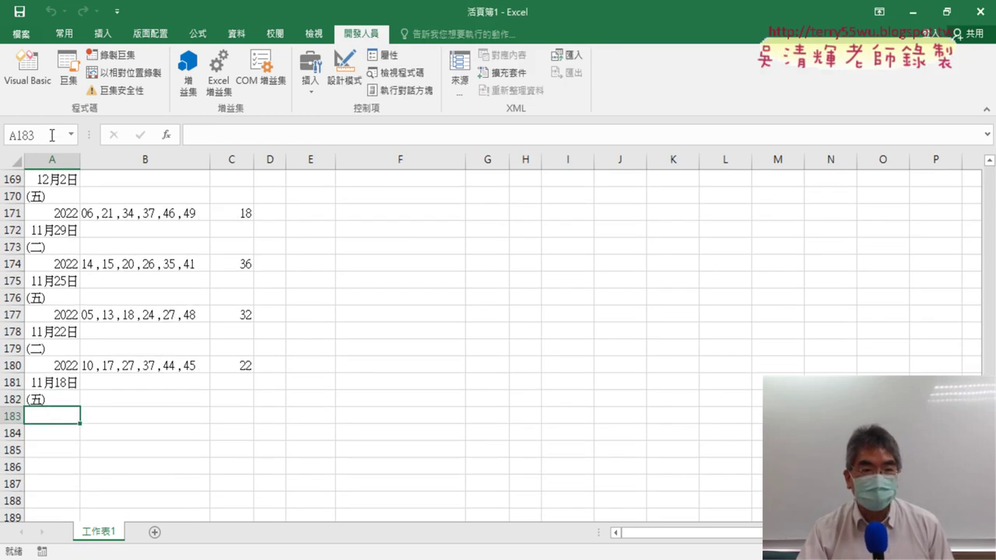
{"action": "left_click", "coordinate": [27, 70]}
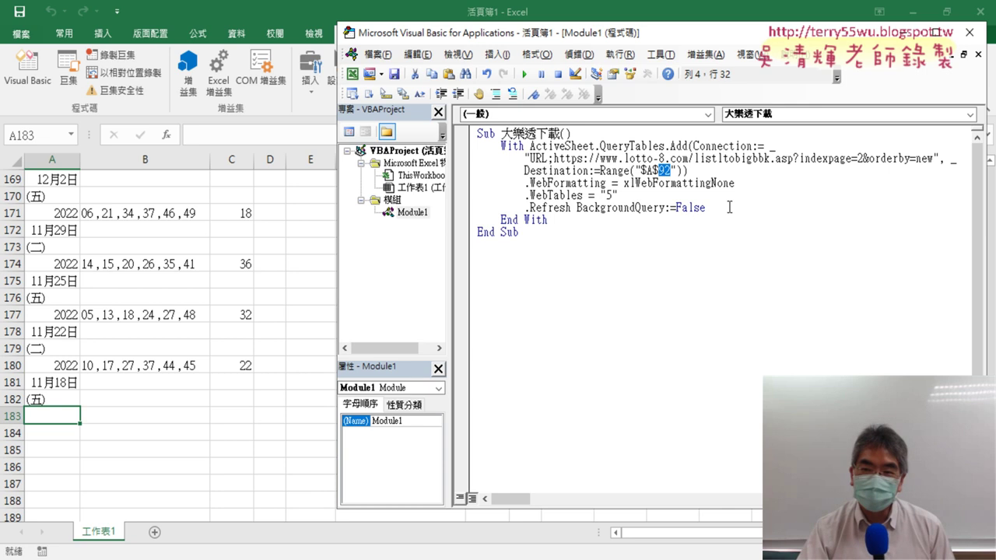
- Edit the query URL's page number to 3 and review the destination row 92
{"action": "double_click", "coordinate": [860, 158]}
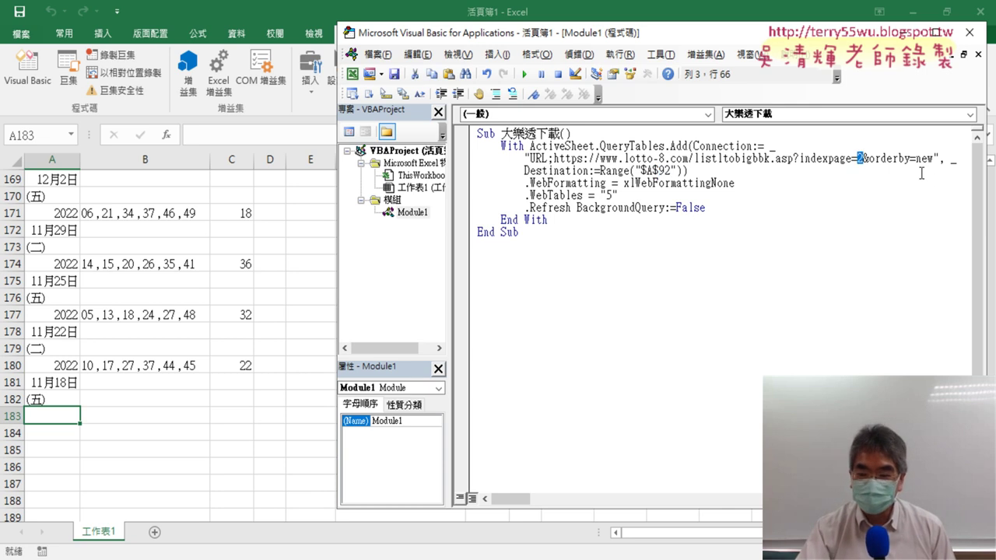
{"action": "type", "text": "3"}
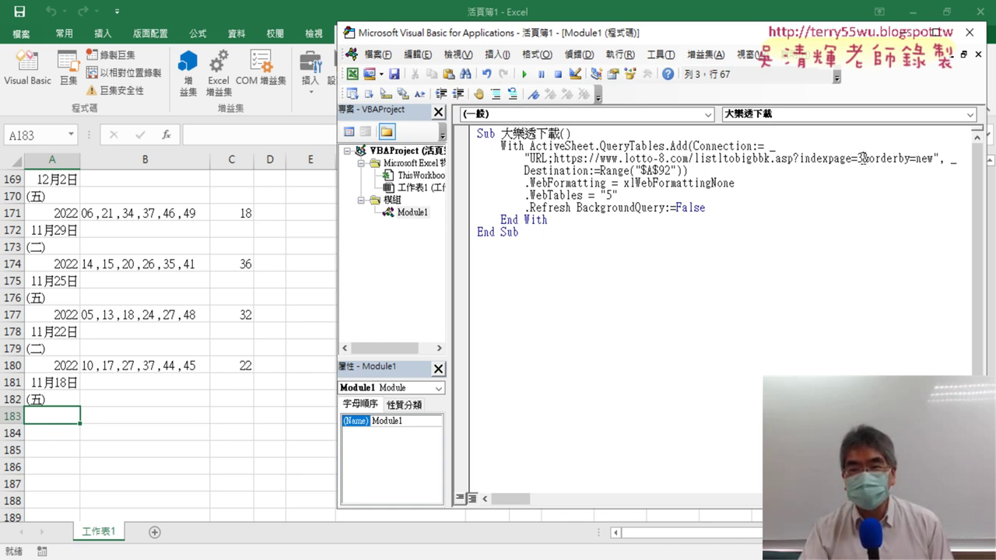
{"action": "double_click", "coordinate": [862, 159]}
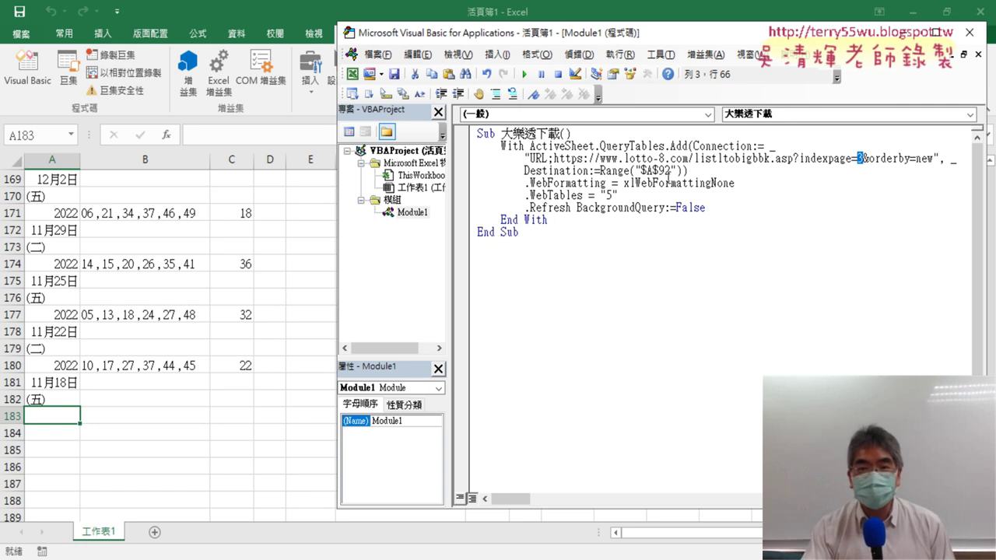
{"action": "left_click_drag", "start_coordinate": [671, 170], "coordinate": [659, 171]}
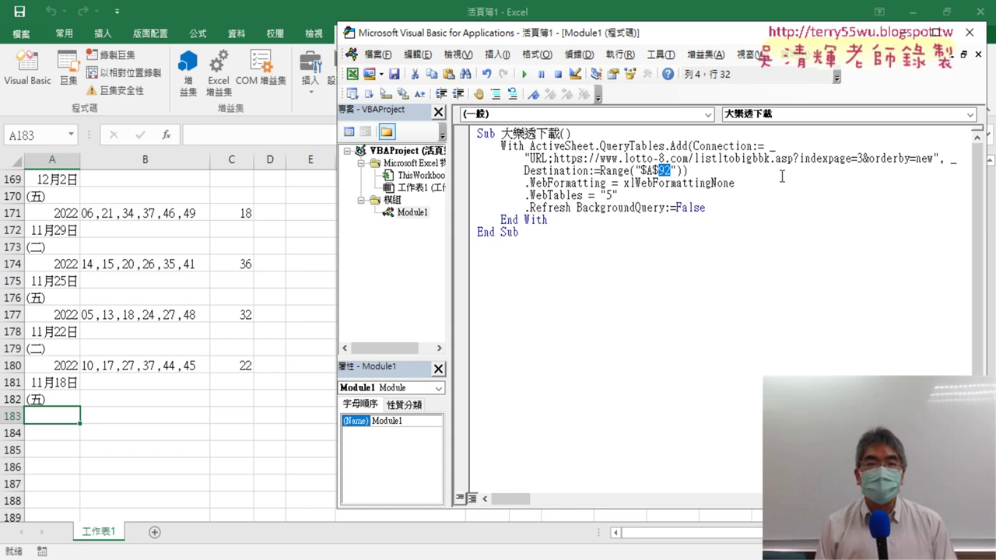
- Locate A183, the first empty row below the imported draws, then return to Chrome
{"action": "left_click", "coordinate": [57, 231]}
{"action": "key", "text": "ctrl+Down"}
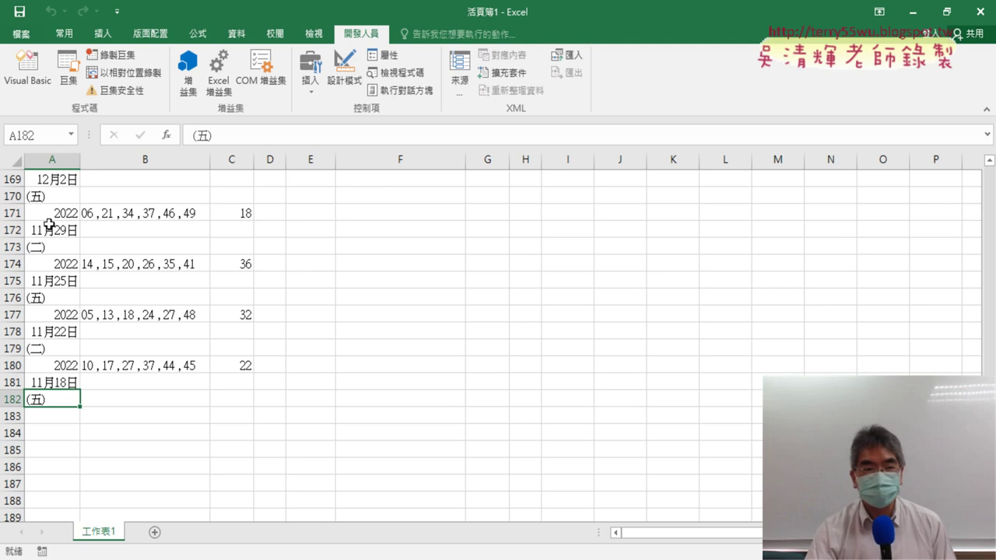
{"action": "key", "text": "Down"}
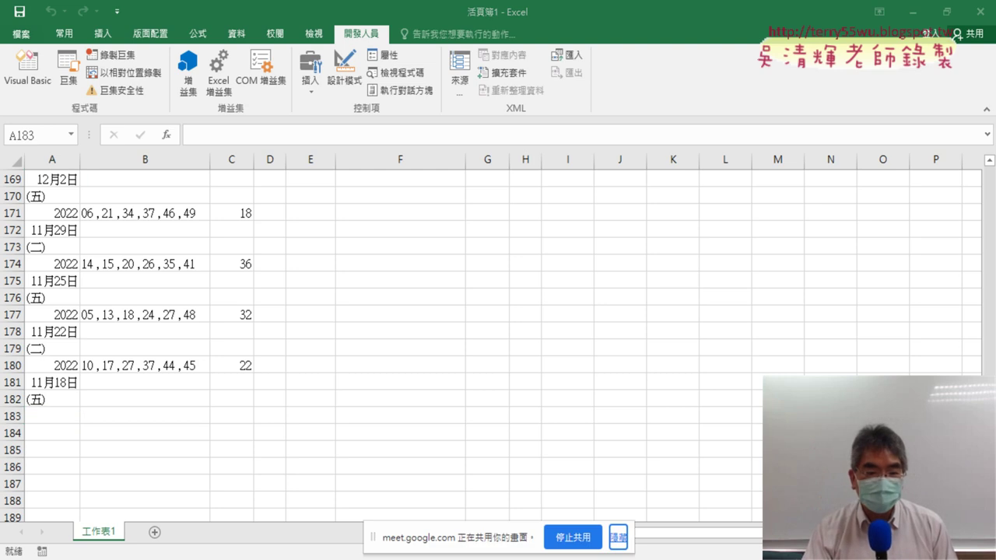
{"action": "key", "text": "alt+Tab"}
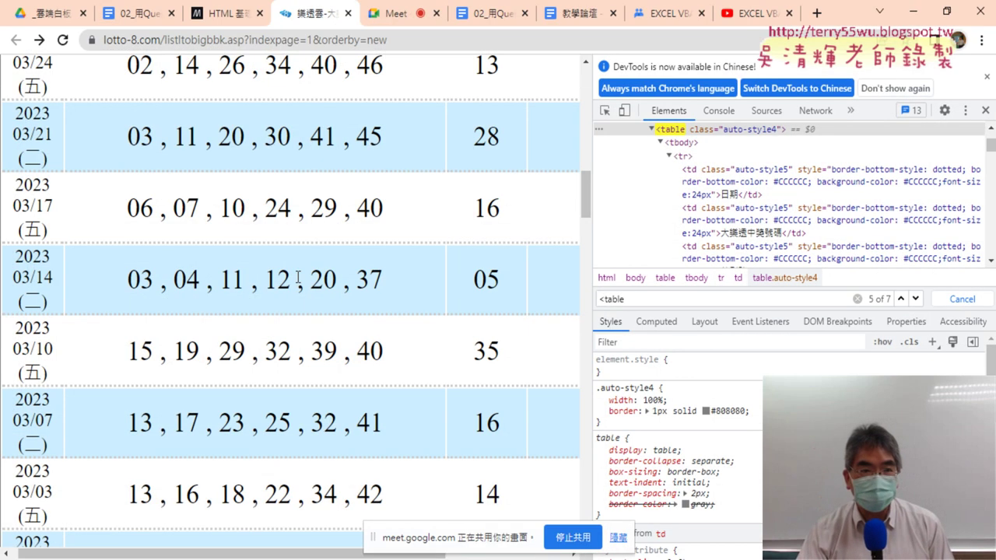
- In the Google Docs notes, select the sample macro from Sub through End Sub
{"action": "left_click", "coordinate": [137, 14]}
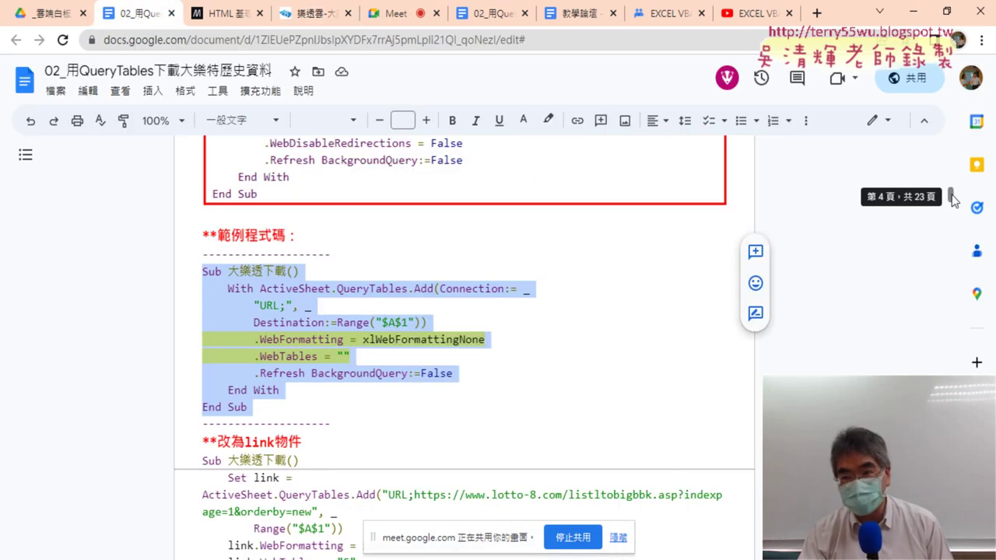
{"action": "scroll", "coordinate": [954, 196], "scroll_direction": "up", "scroll_amount": 1}
{"action": "mouse_move", "coordinate": [954, 196]}
{"action": "left_mouse_down"}
{"action": "mouse_move", "coordinate": [956, 175]}
{"action": "mouse_move", "coordinate": [956, 203]}
{"action": "left_mouse_up"}
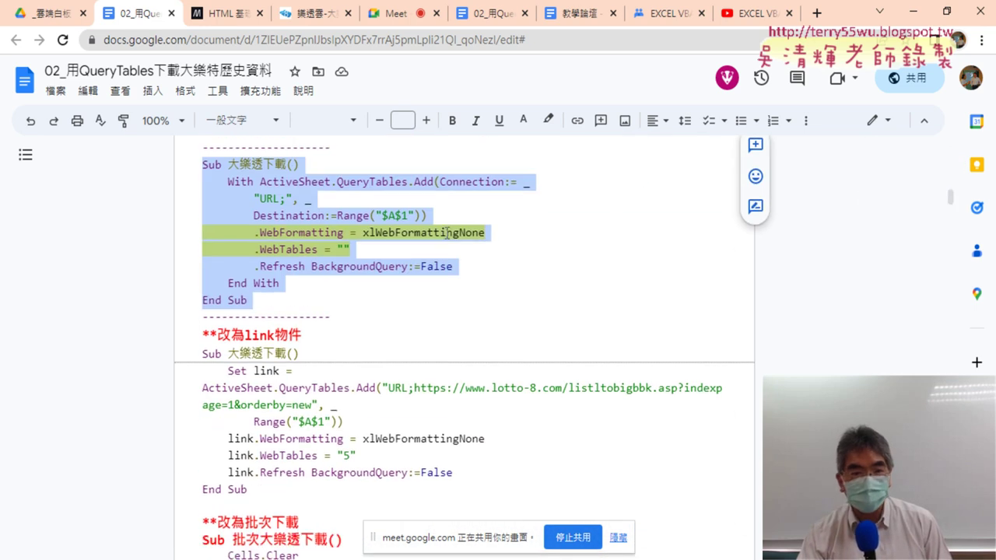
{"action": "scroll", "coordinate": [449, 231], "scroll_direction": "up", "scroll_amount": 2}
{"action": "left_click", "coordinate": [462, 286]}
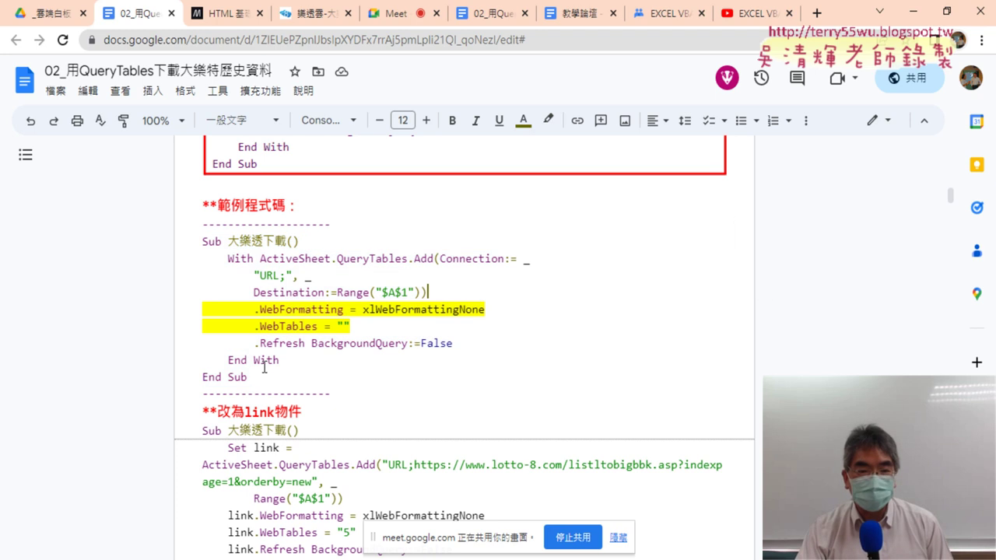
{"action": "left_click_drag", "start_coordinate": [259, 394], "coordinate": [204, 287]}
{"action": "left_click", "coordinate": [203, 288]}
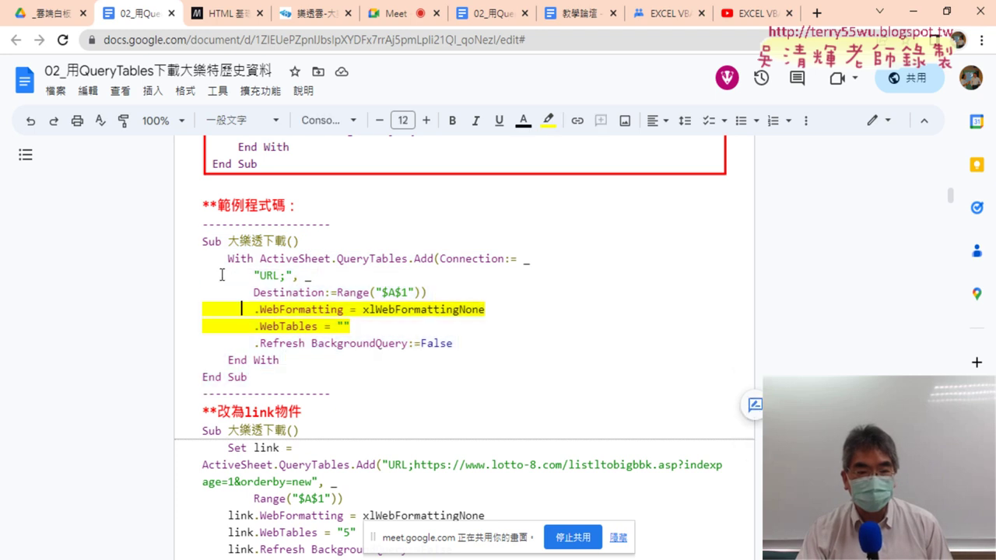
{"action": "left_click_drag", "start_coordinate": [202, 242], "coordinate": [289, 371]}
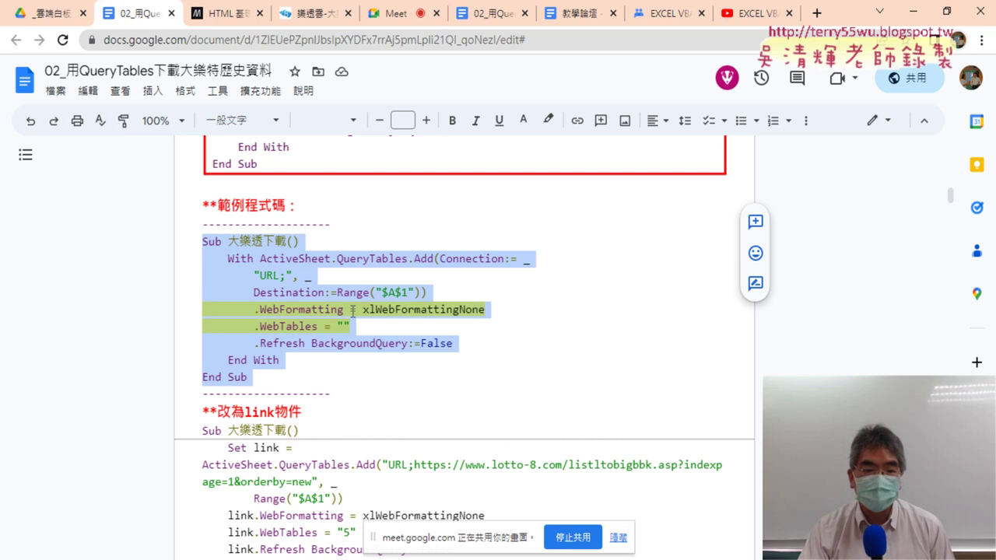
- Add a space after URL; in the sample macro and highlight it yellow
{"action": "left_click", "coordinate": [287, 275]}
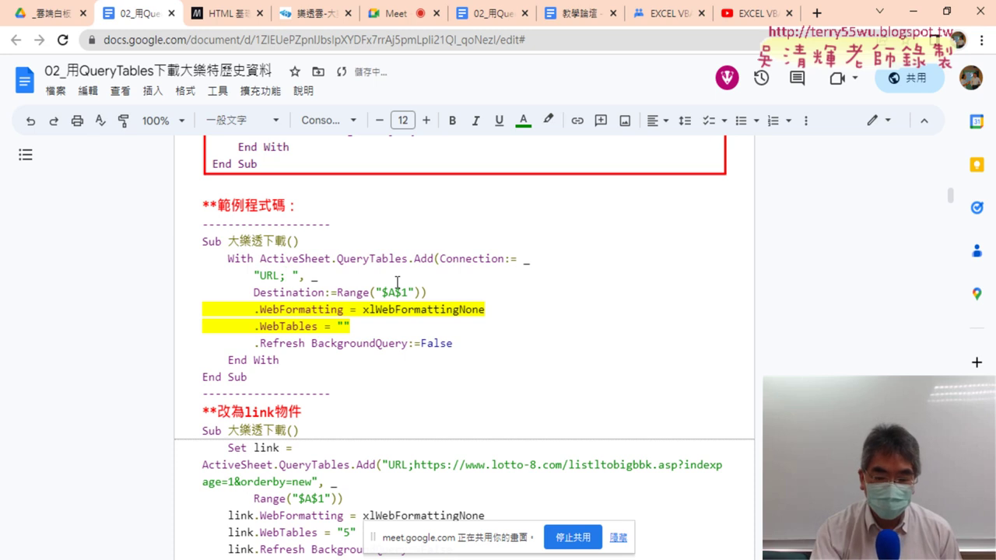
{"action": "key", "text": "shift+Left"}
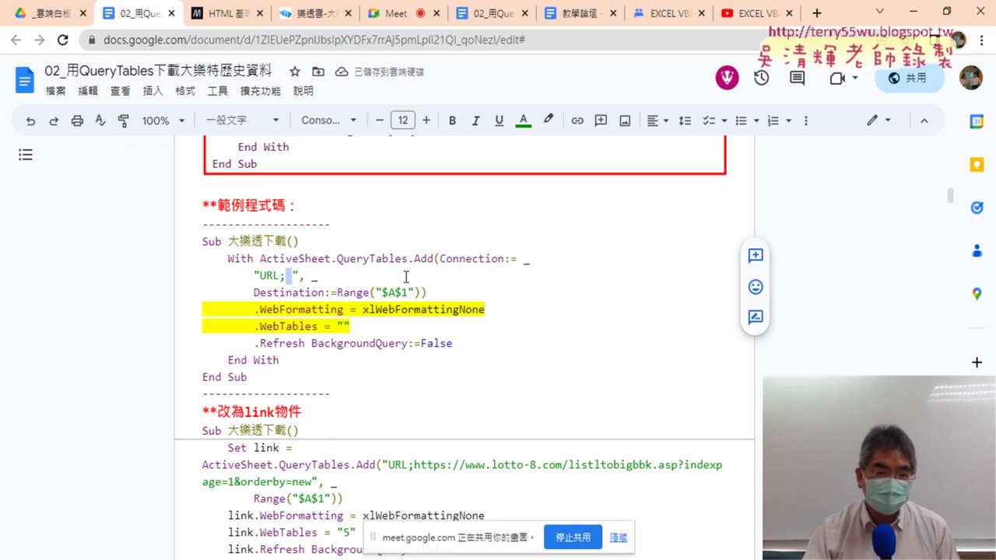
{"action": "left_click", "coordinate": [548, 120]}
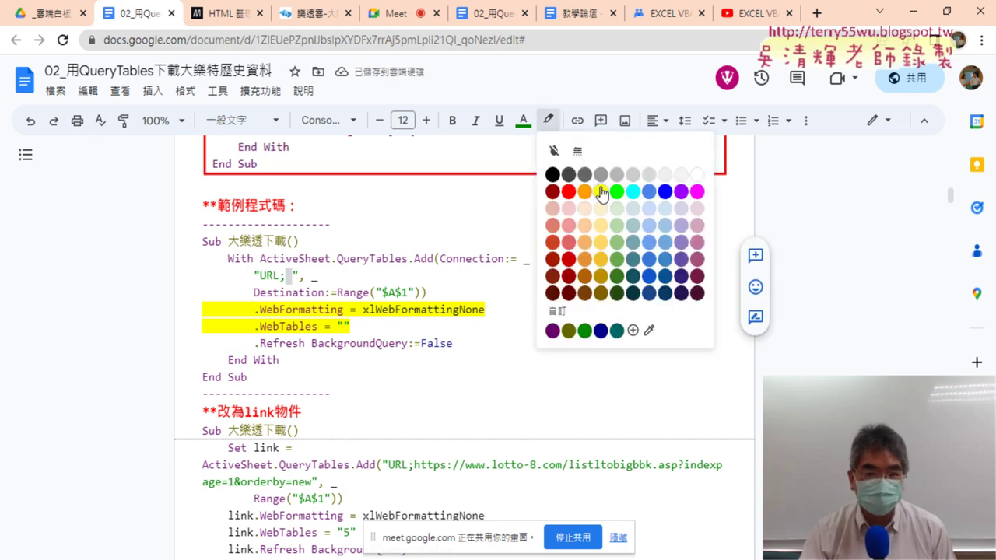
{"action": "left_click", "coordinate": [601, 192]}
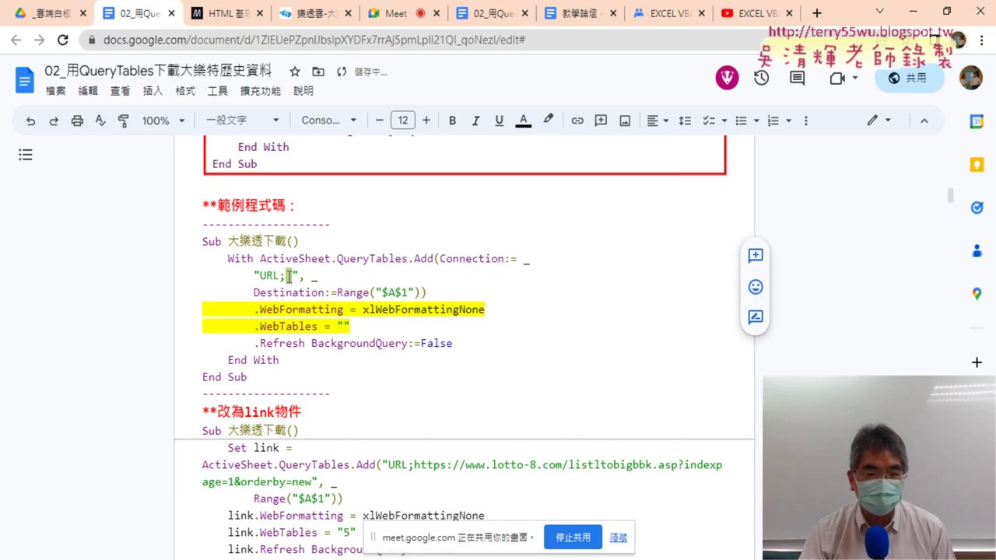
{"action": "left_click", "coordinate": [342, 325]}
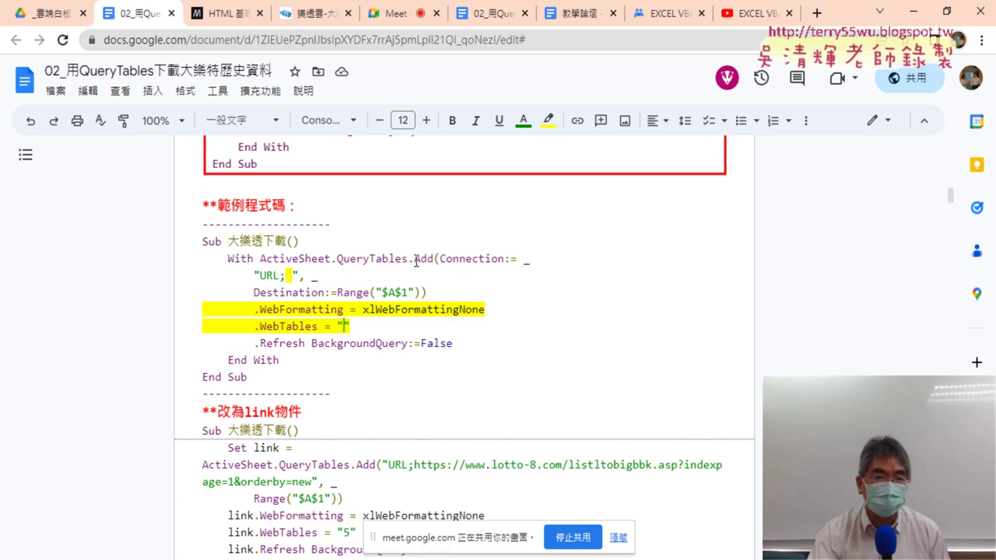
- On the lotto-8.com page, inspect the markup of the 日期 header cell
{"action": "left_click", "coordinate": [311, 13]}
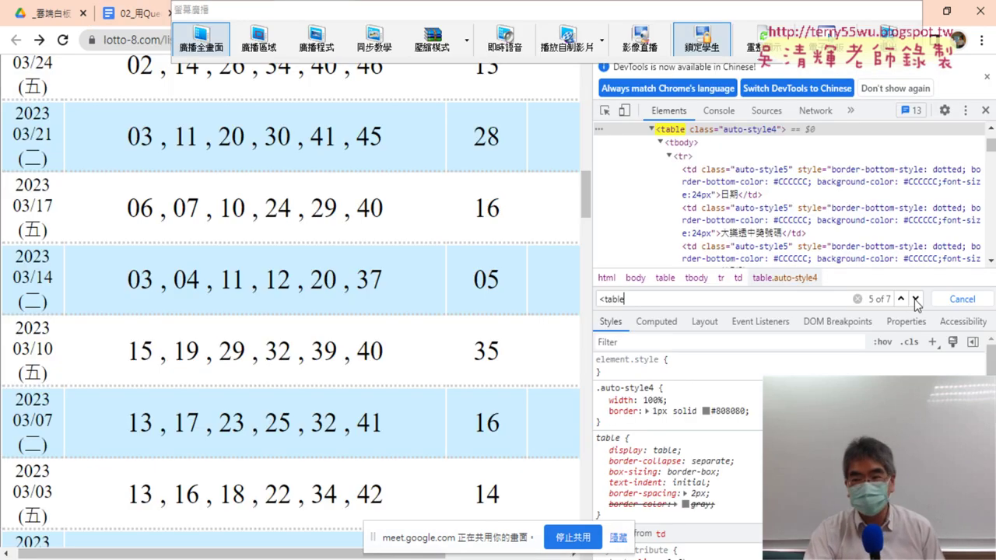
{"action": "left_click", "coordinate": [961, 299]}
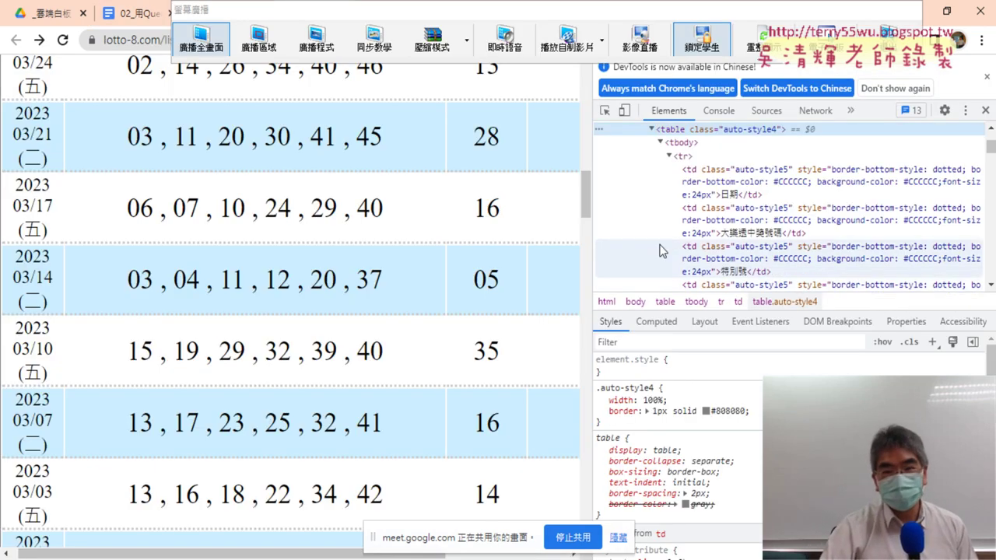
{"action": "scroll", "coordinate": [134, 187], "scroll_direction": "up", "scroll_amount": 5}
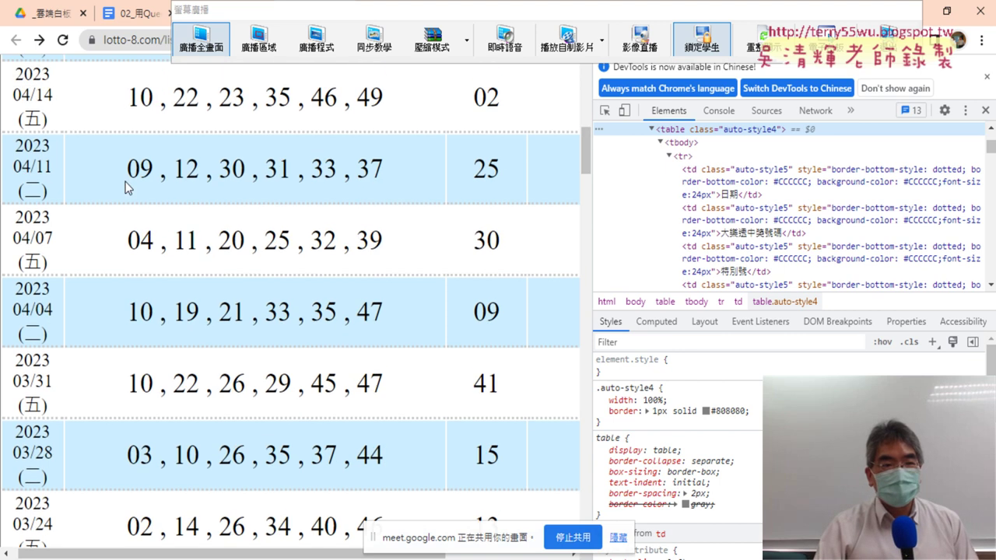
{"action": "scroll", "coordinate": [133, 185], "scroll_direction": "up", "scroll_amount": 5}
{"action": "scroll", "coordinate": [129, 182], "scroll_direction": "up", "scroll_amount": 3}
{"action": "right_click", "coordinate": [34, 173]}
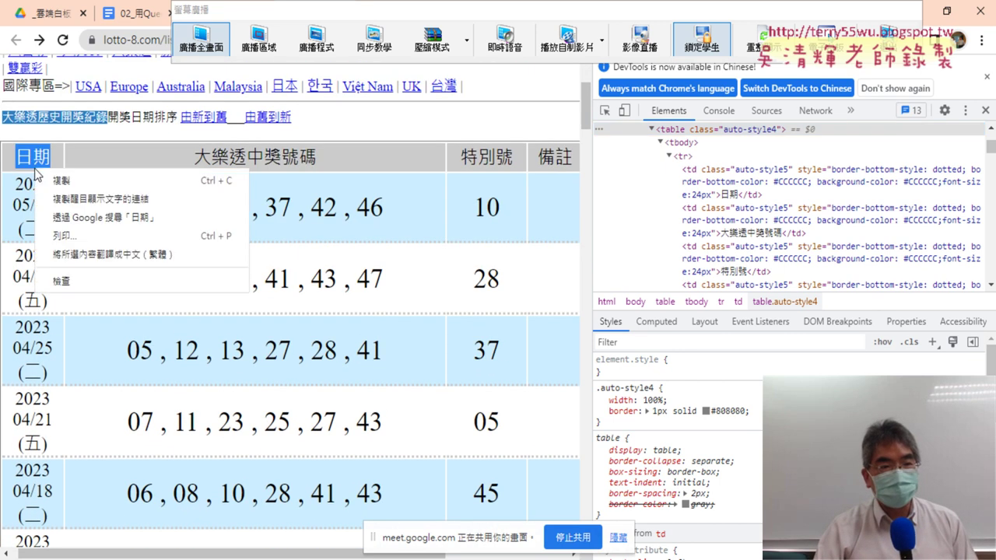
{"action": "left_click", "coordinate": [62, 277]}
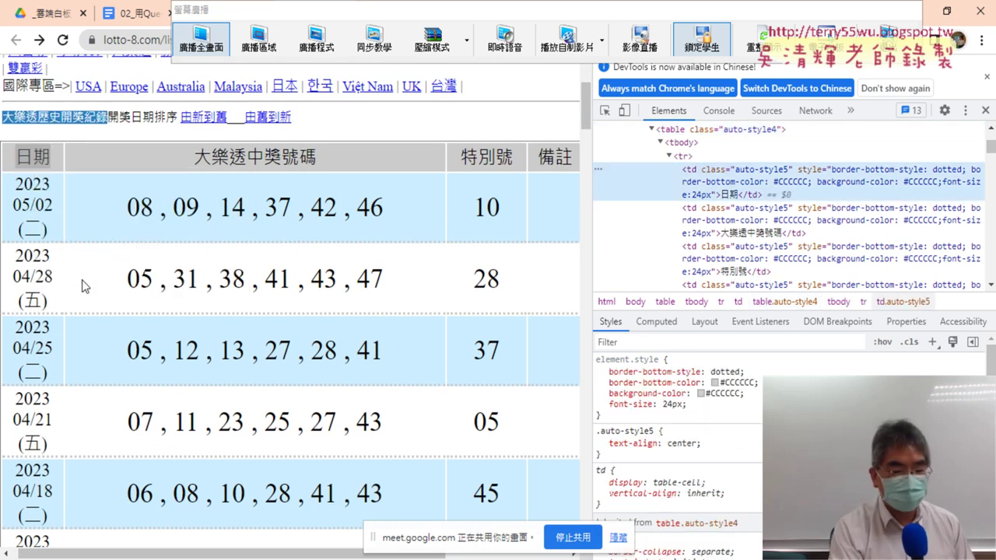
- Search the markup for <table and advance to match 5 of 7, the draw-results table
{"action": "key", "text": "ctrl+f"}
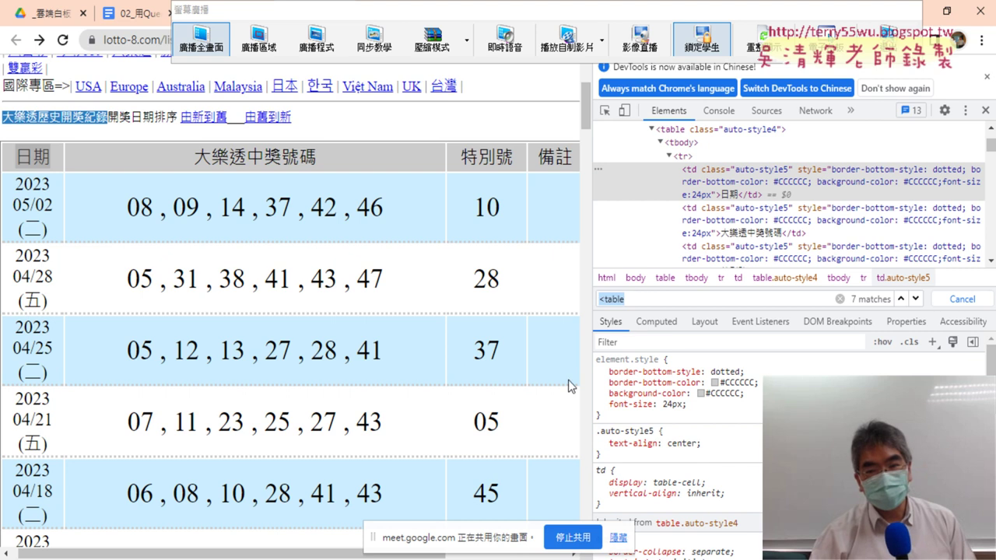
{"action": "left_click", "coordinate": [633, 296]}
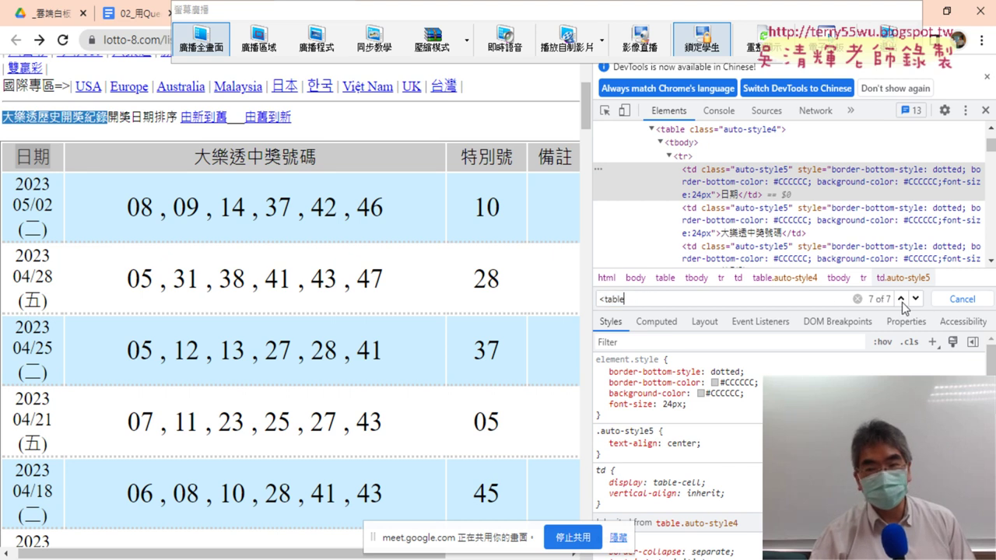
{"action": "left_click", "coordinate": [915, 299]}
{"action": "left_click", "coordinate": [915, 300]}
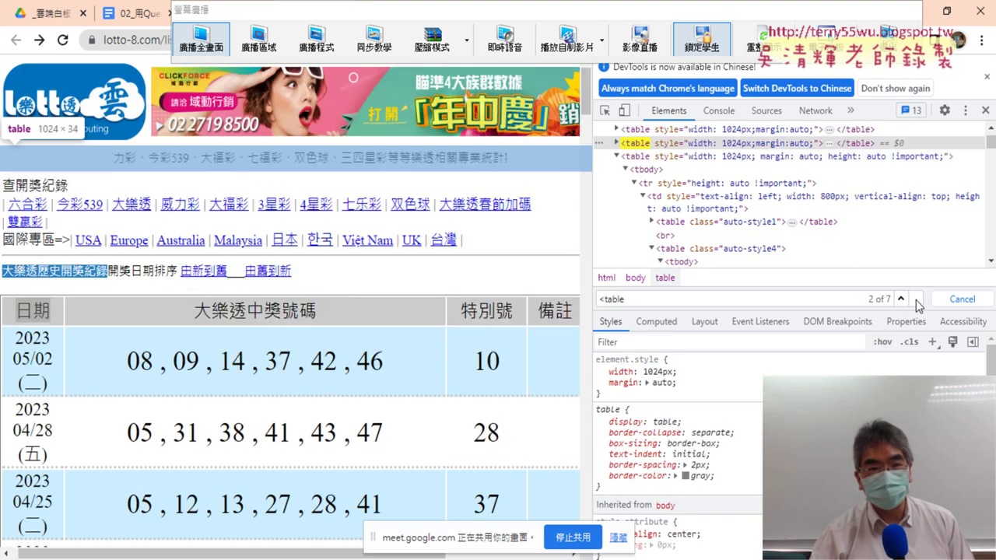
{"action": "left_click", "coordinate": [918, 302]}
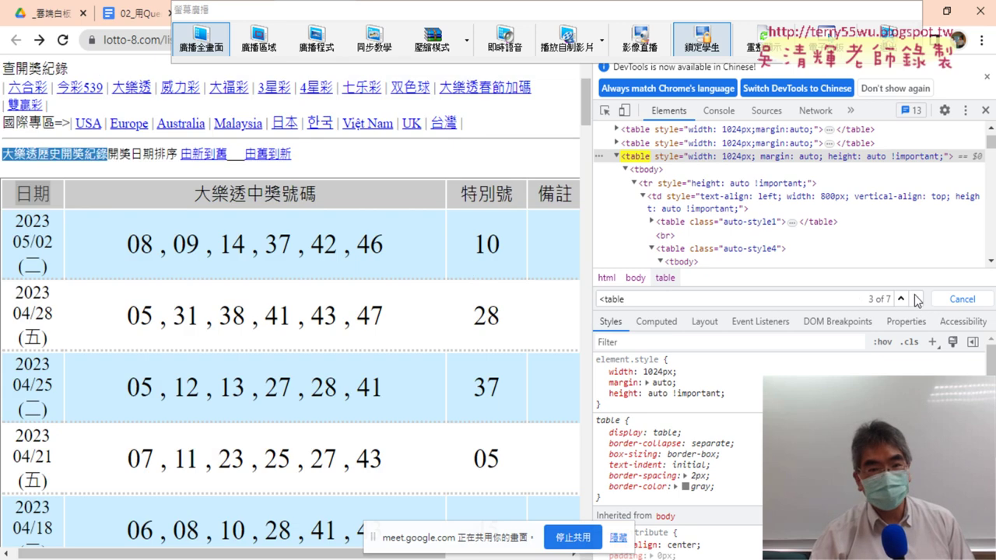
{"action": "left_click", "coordinate": [916, 301]}
{"action": "left_click", "coordinate": [916, 300]}
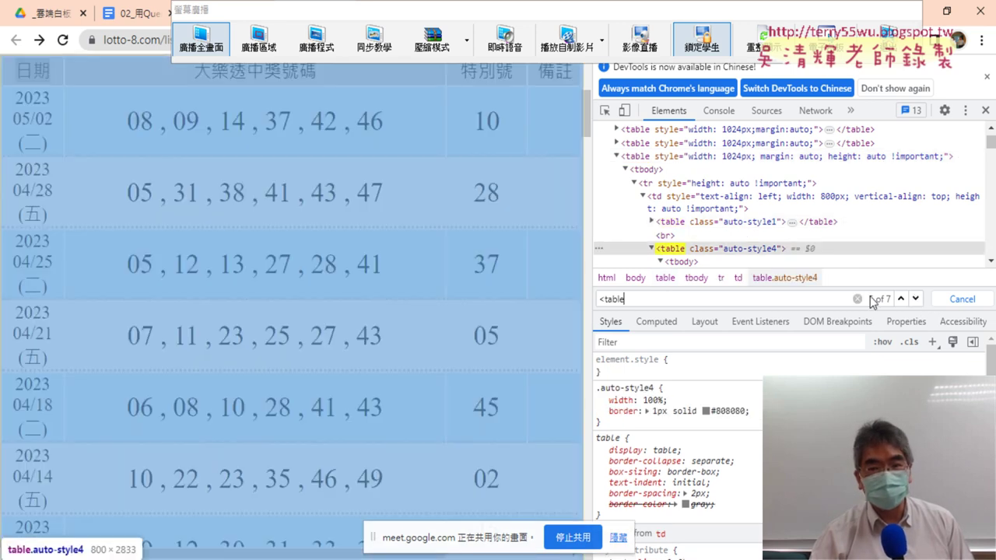